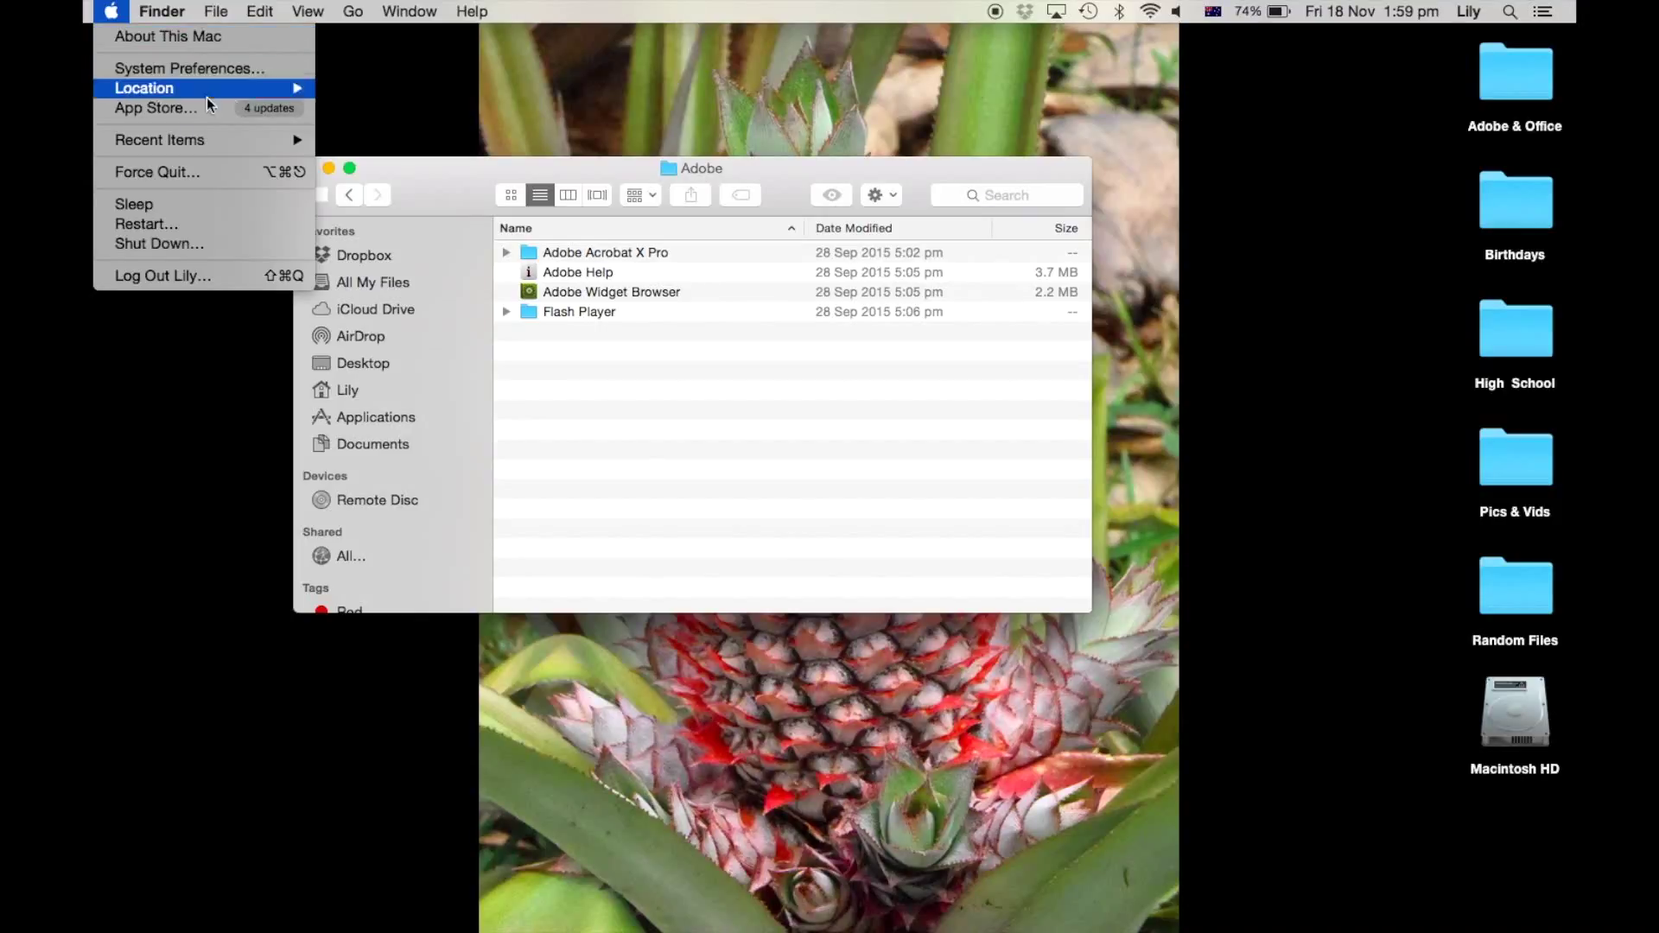
# Step: Force quit Preview, Photoshop and Adobe Illustrator CS6 from the Force Quit Applications window
pyautogui.click(204, 175)
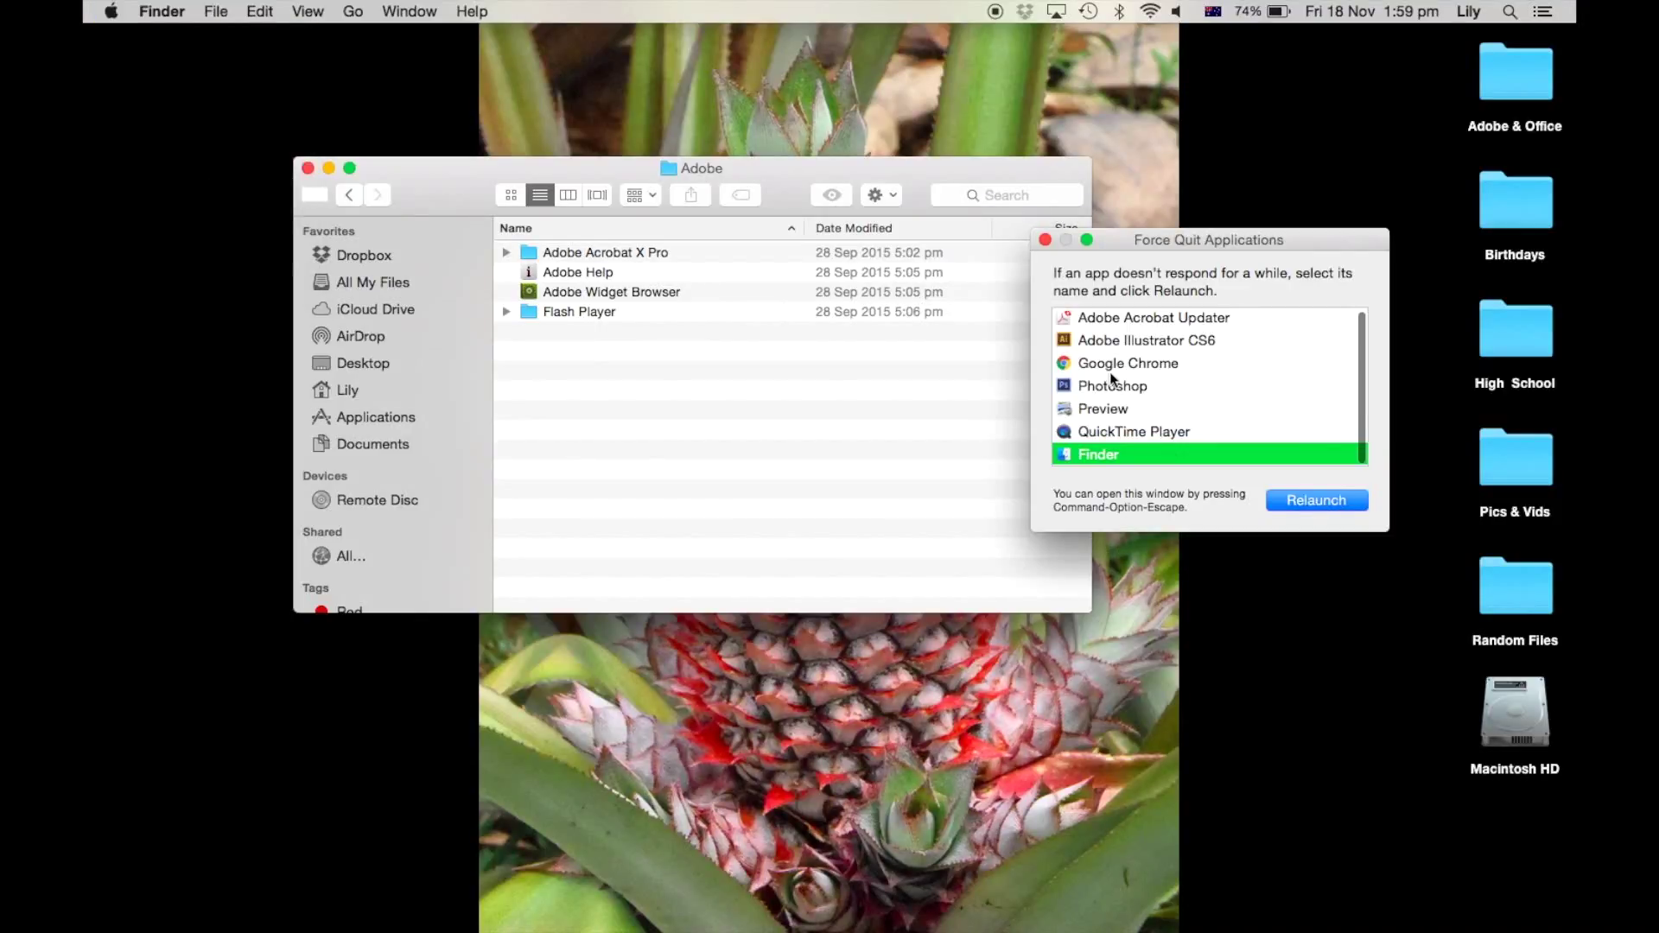
pyautogui.click(1172, 429)
pyautogui.press('Up')
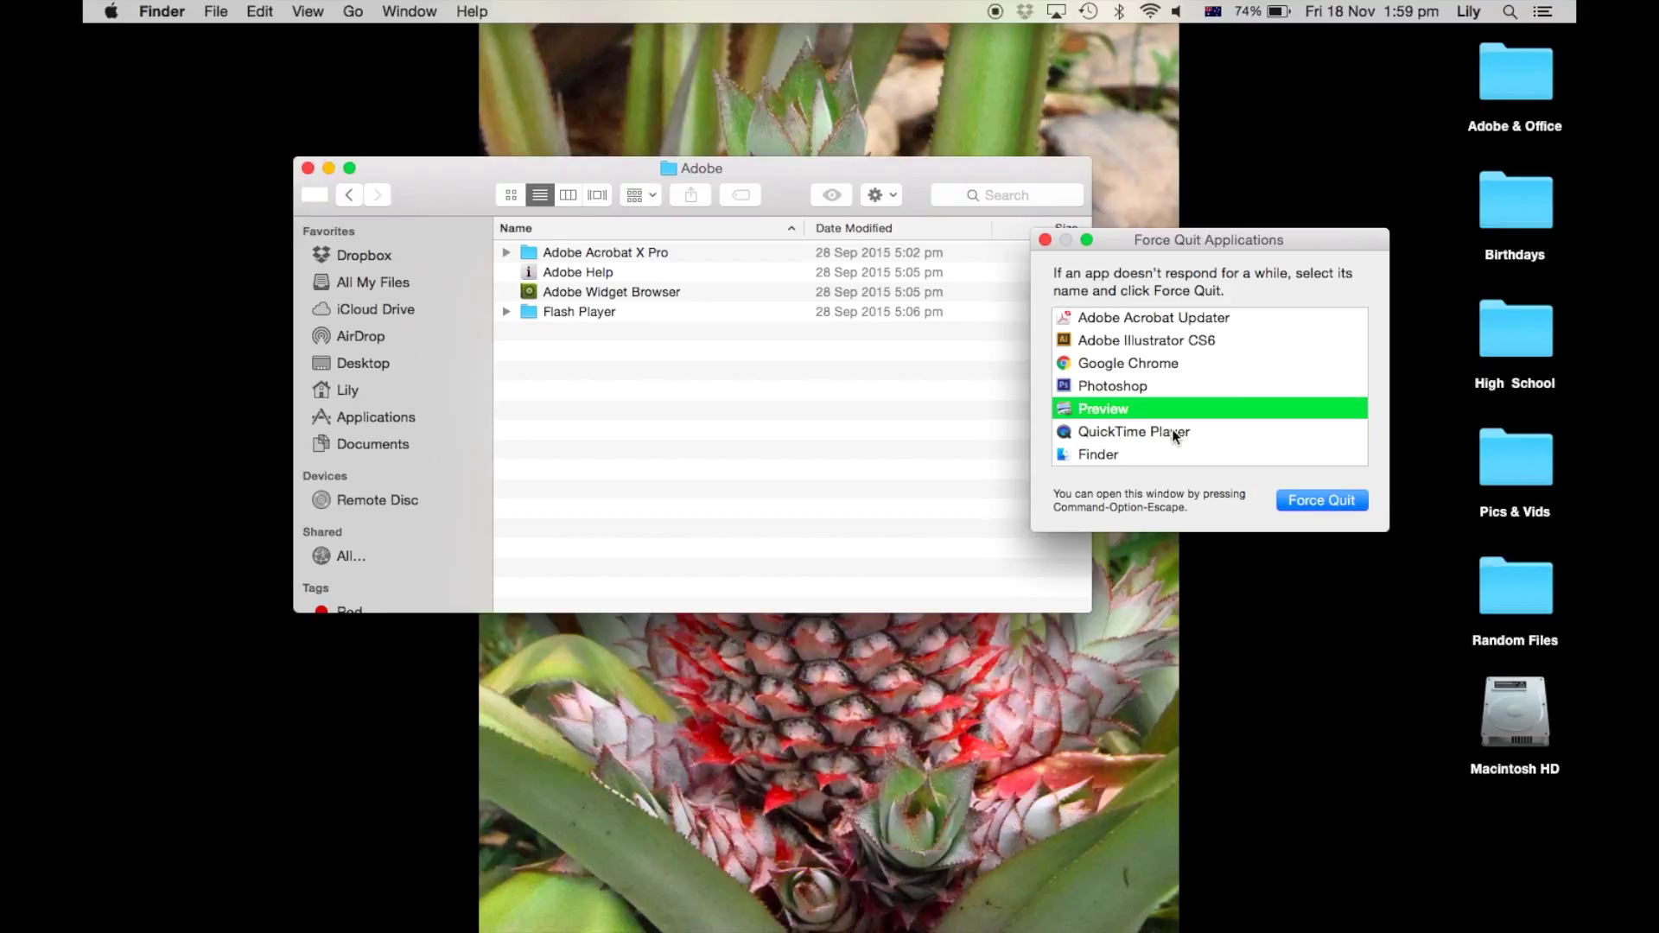
pyautogui.press('Return')
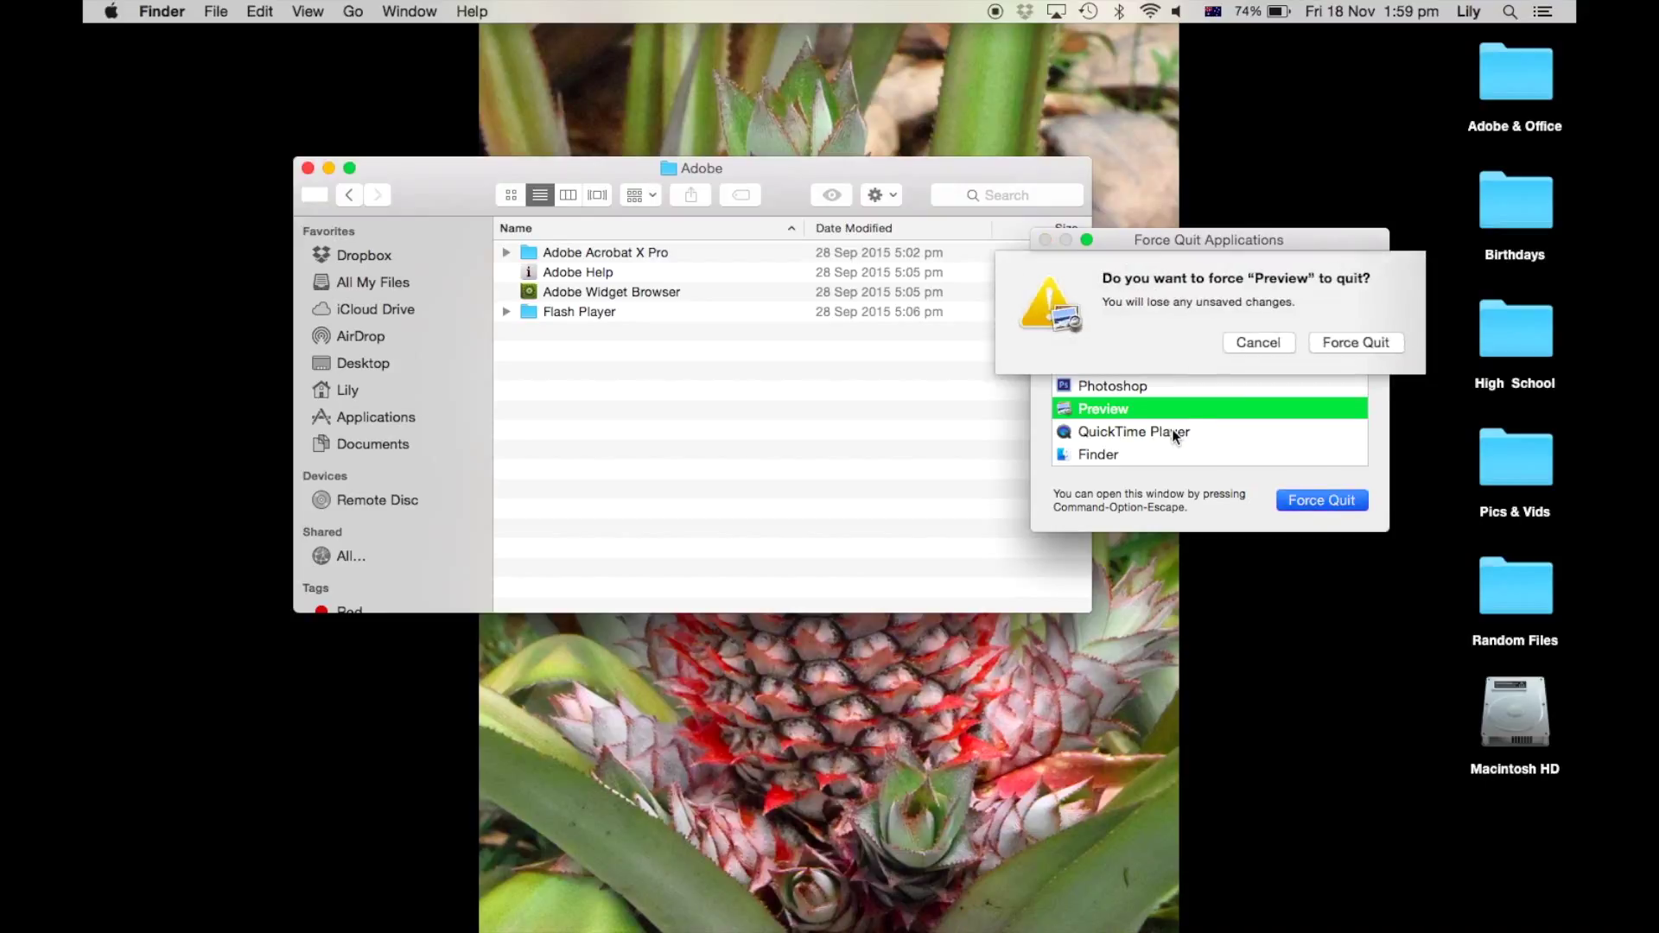
pyautogui.press('Return')
pyautogui.press('Up')
pyautogui.press('Up')
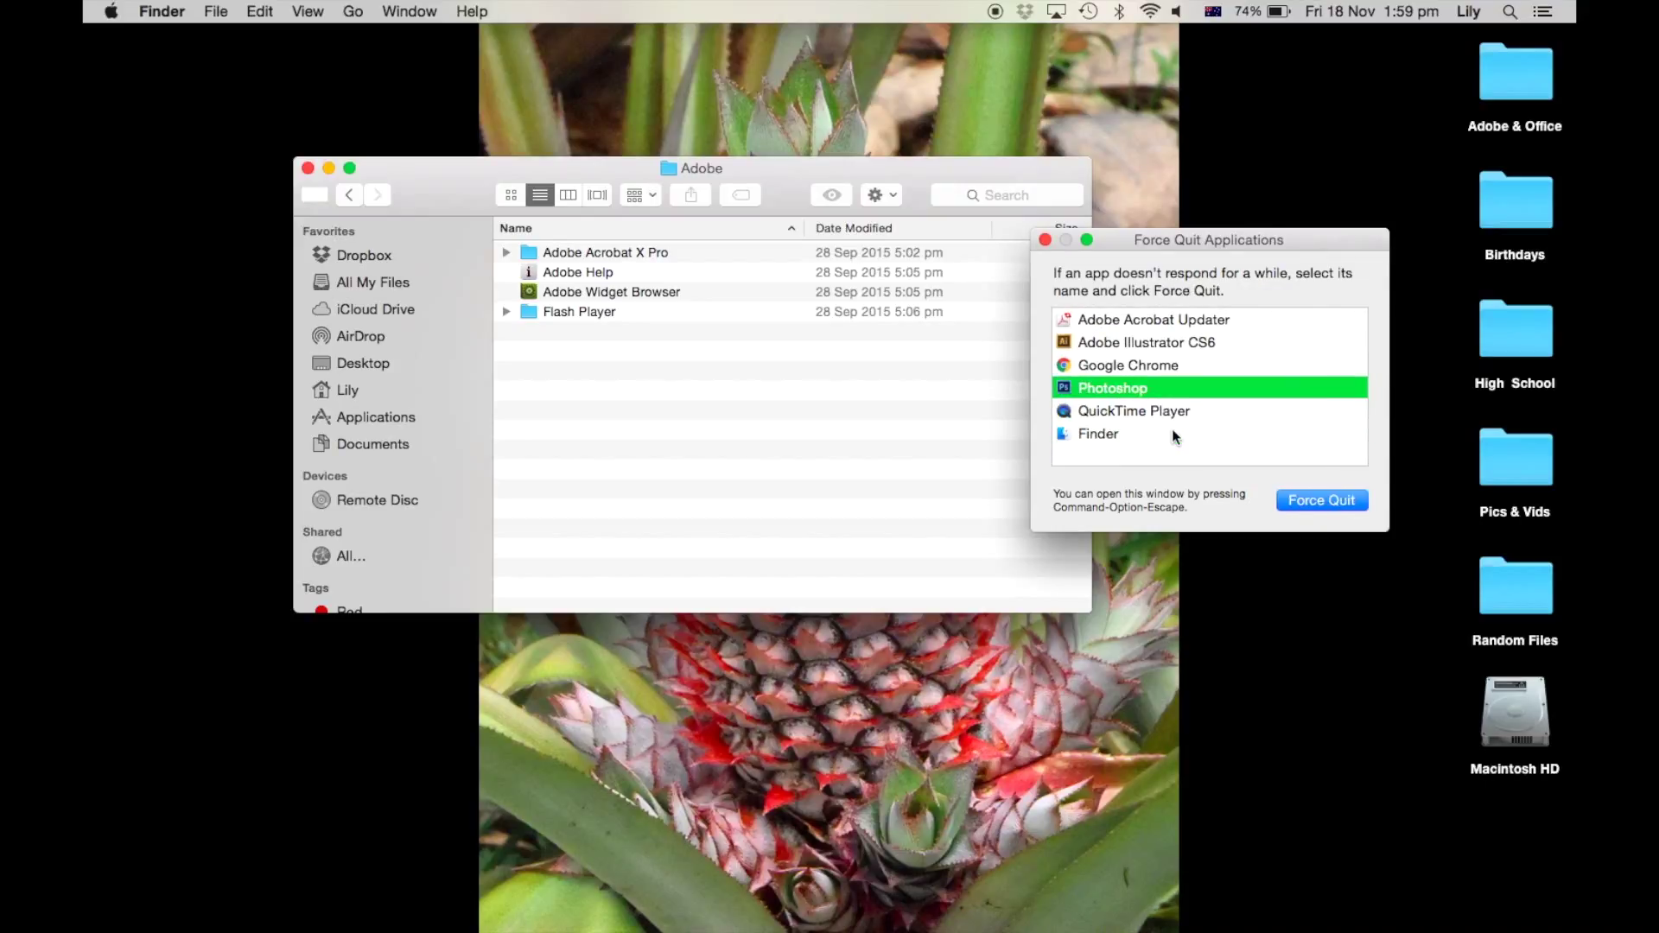
pyautogui.press('Return')
pyautogui.press('Return')
pyautogui.press('Up')
pyautogui.press('Up')
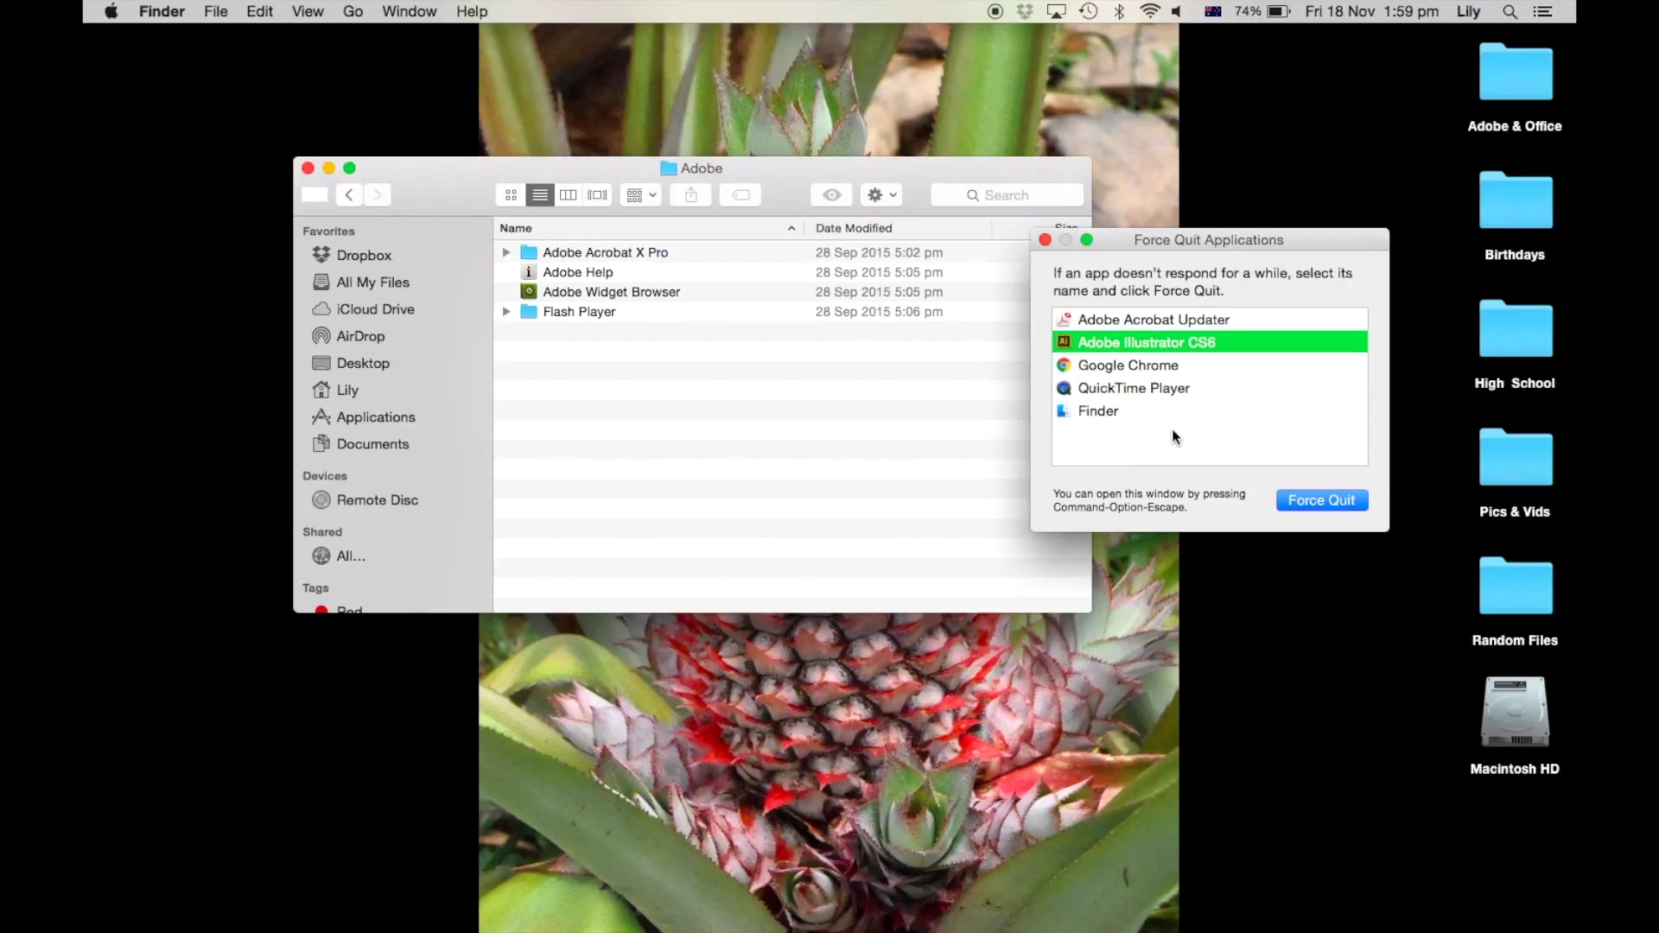
pyautogui.press('Return')
pyautogui.press('Return')
pyautogui.press('Up')
pyautogui.press('Up')
pyautogui.press('Up')
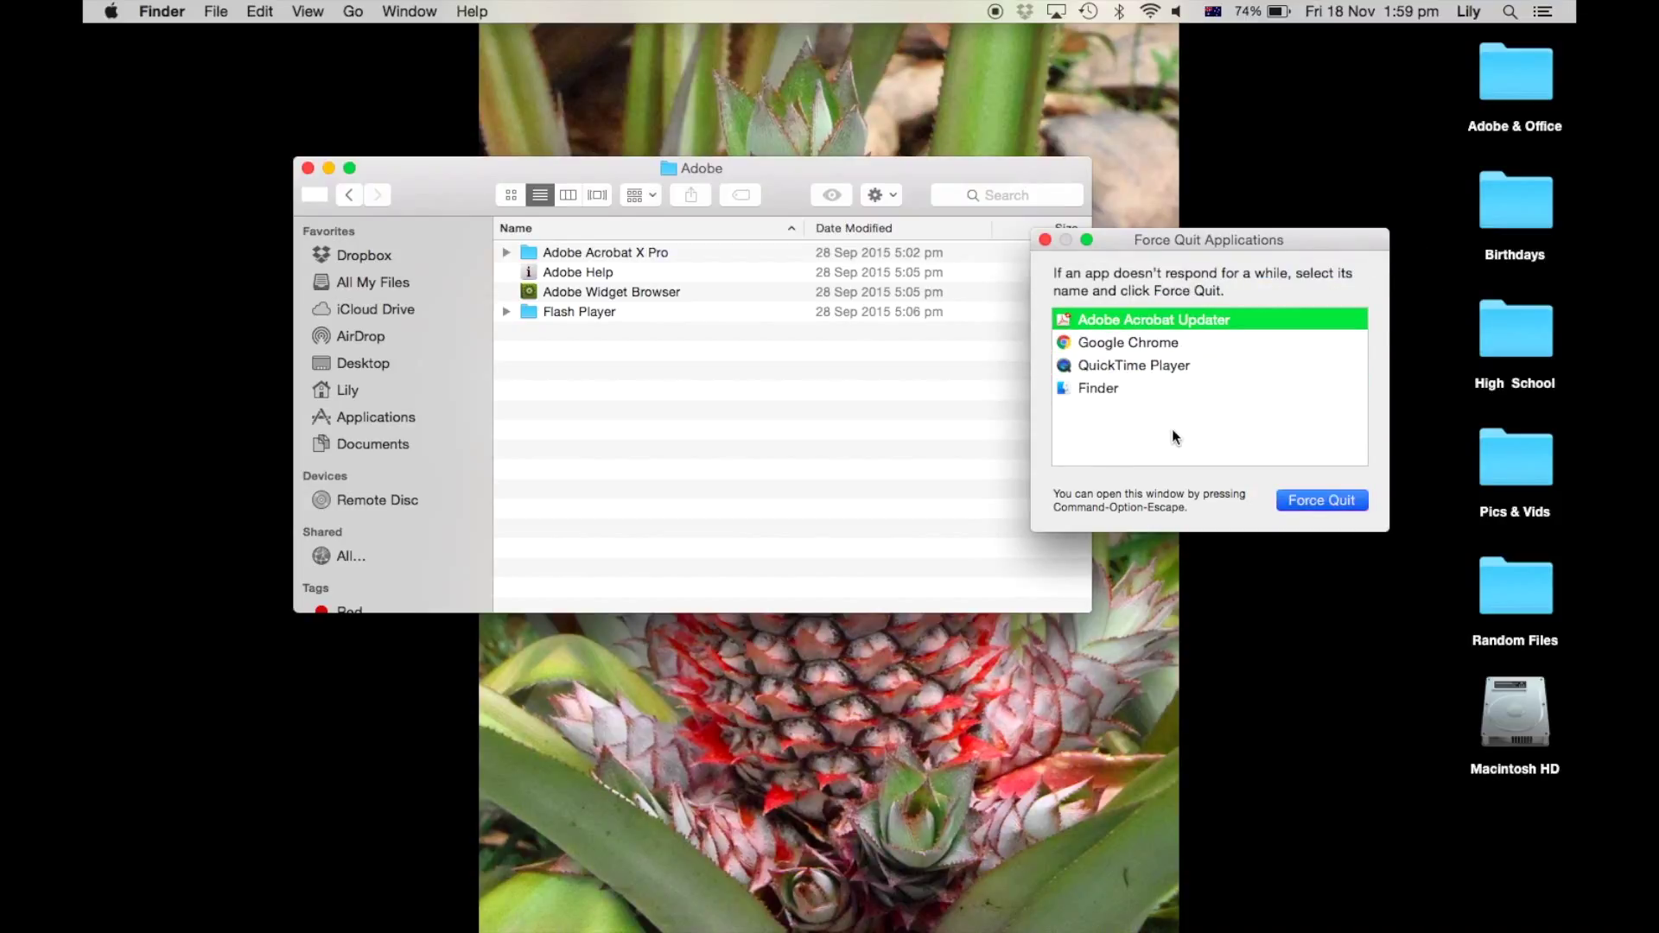
pyautogui.press('Return')
pyautogui.press('Return')
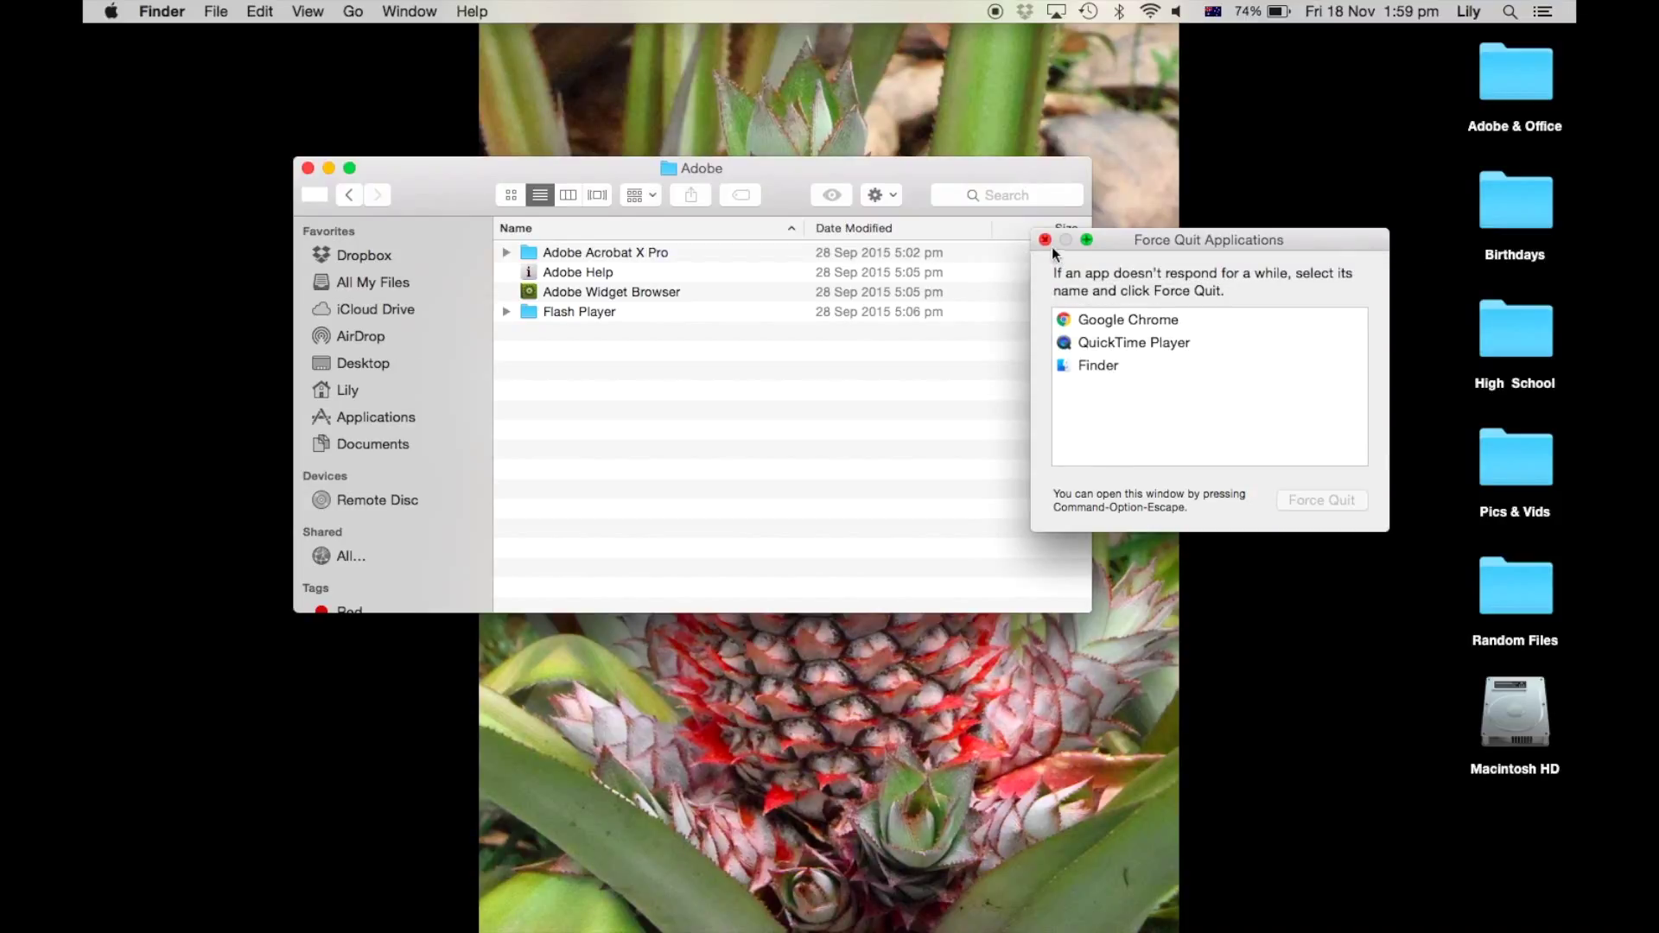
# Step: Close Force Quit and, in Utilities > Adobe Installers, select the Adobe CS6 Design and Web Premium installer
pyautogui.click(1045, 240)
pyautogui.click(575, 373)
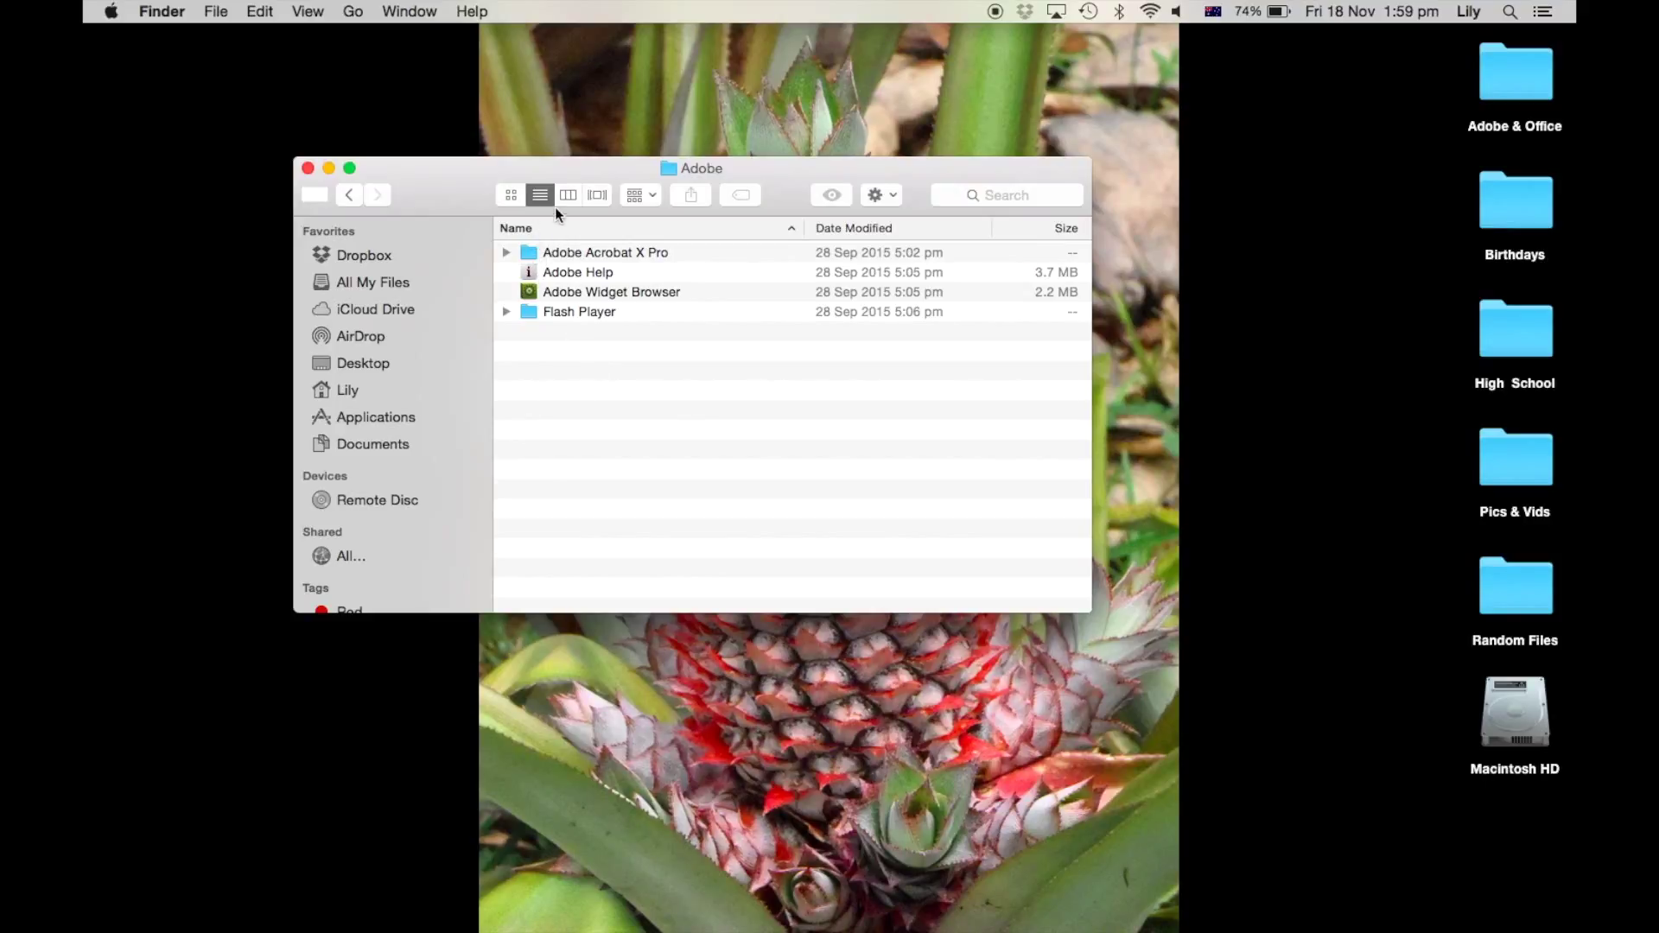
pyautogui.click(347, 194)
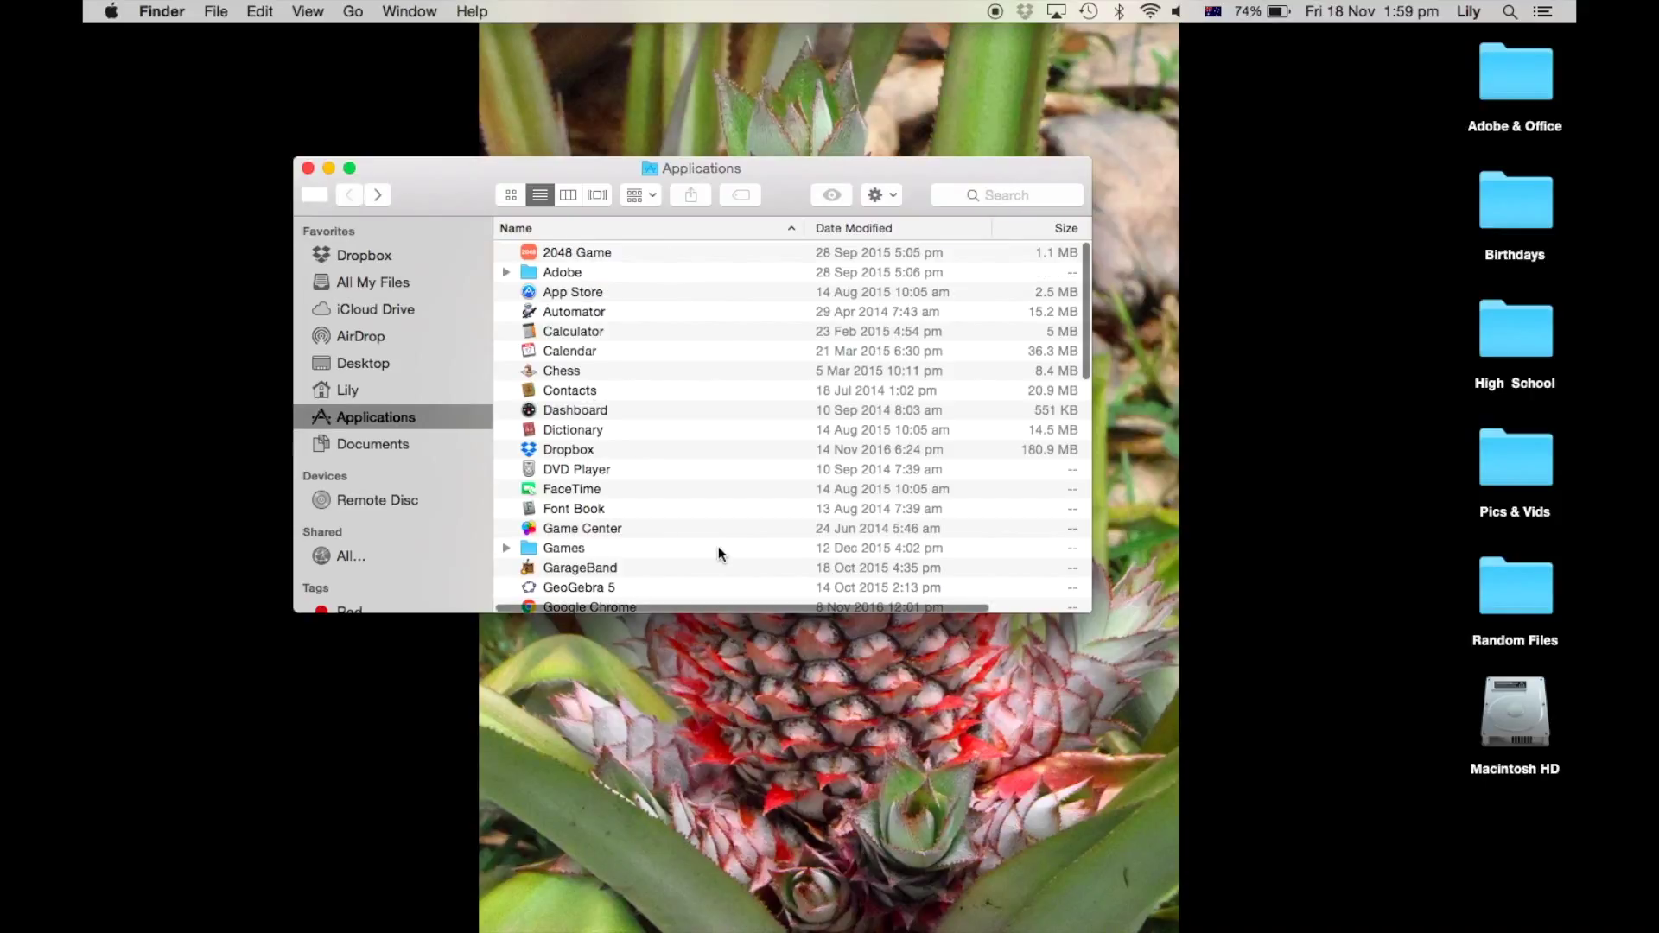
pyautogui.scroll(-15, 692, 491)
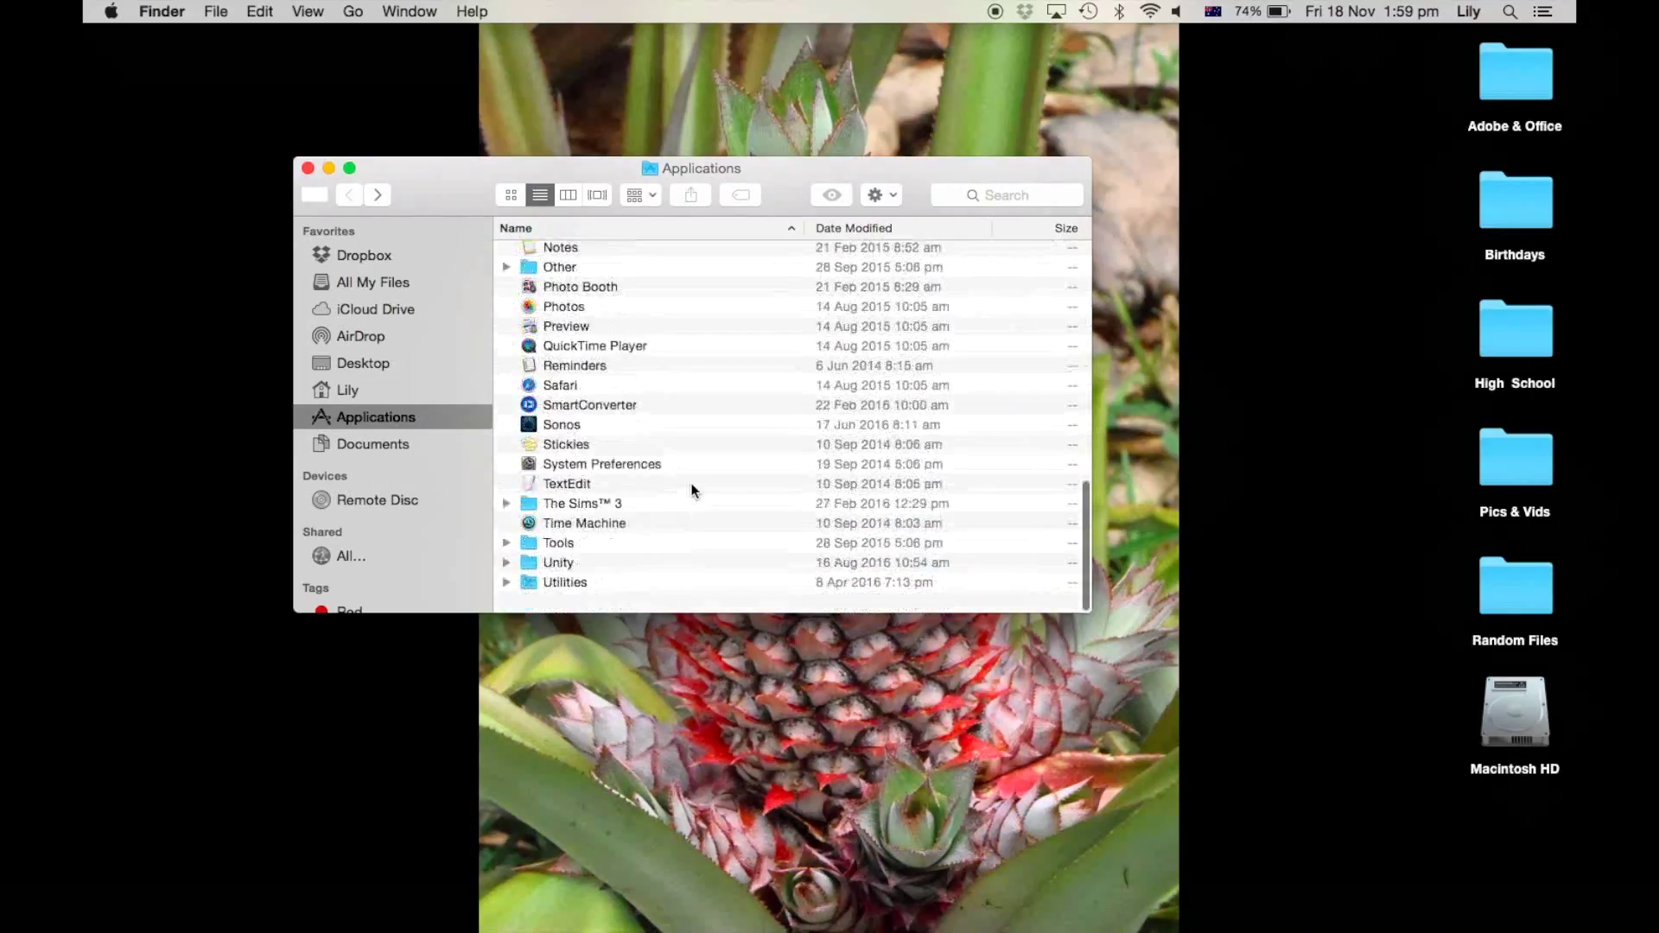
pyautogui.doubleClick(579, 599)
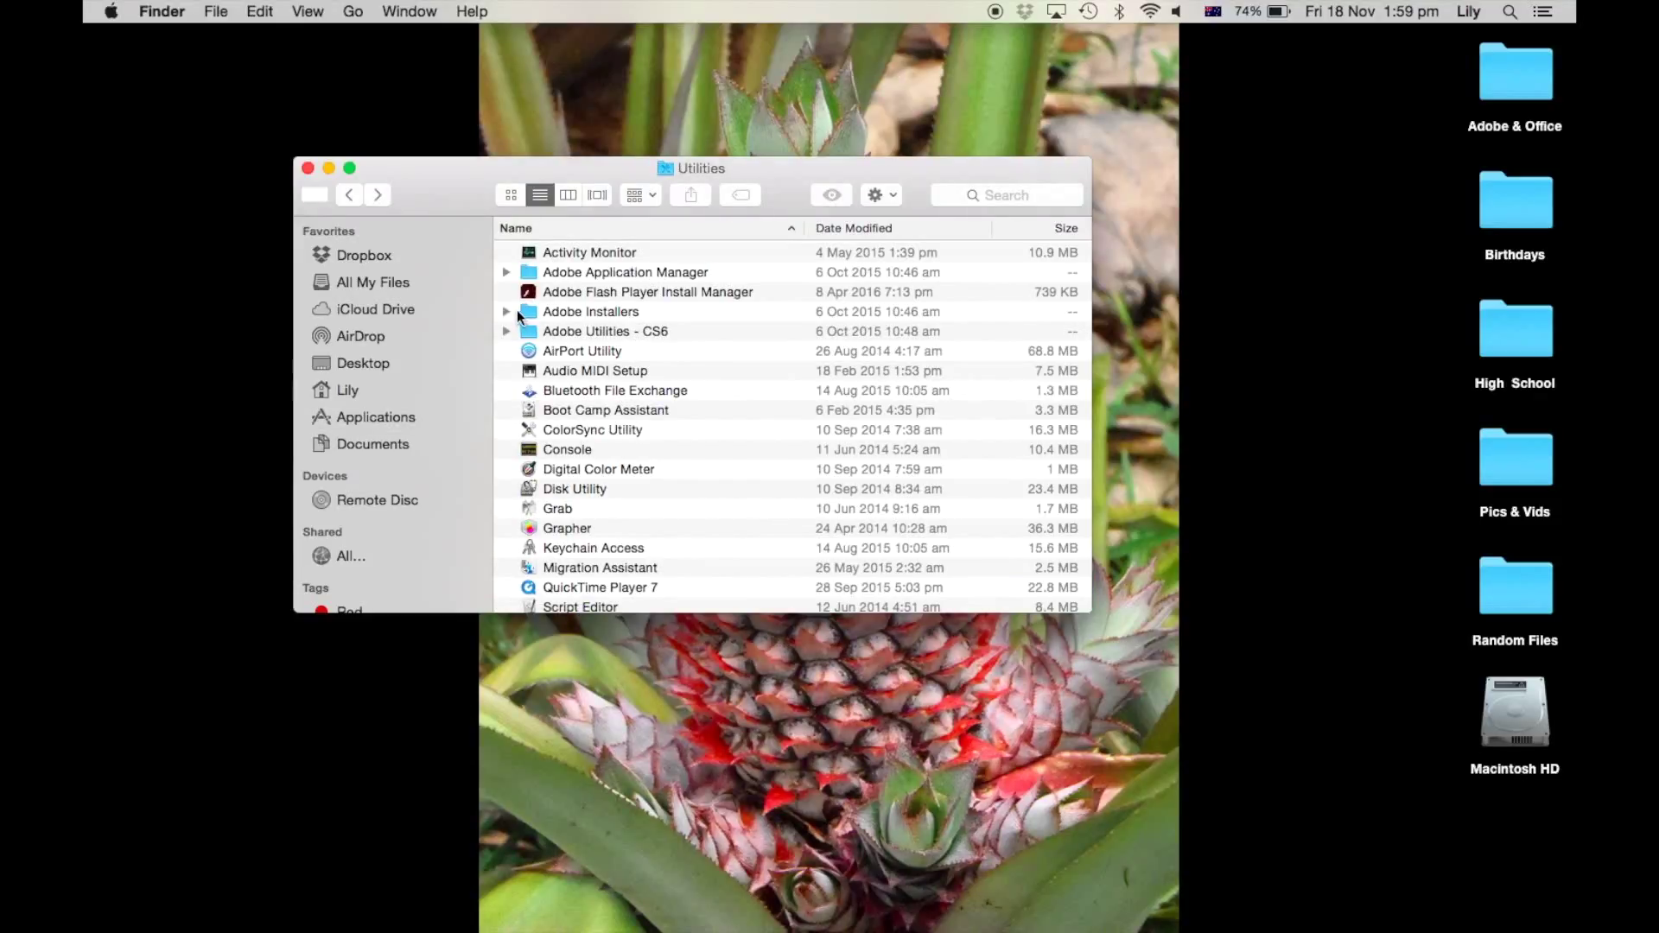
pyautogui.click(507, 312)
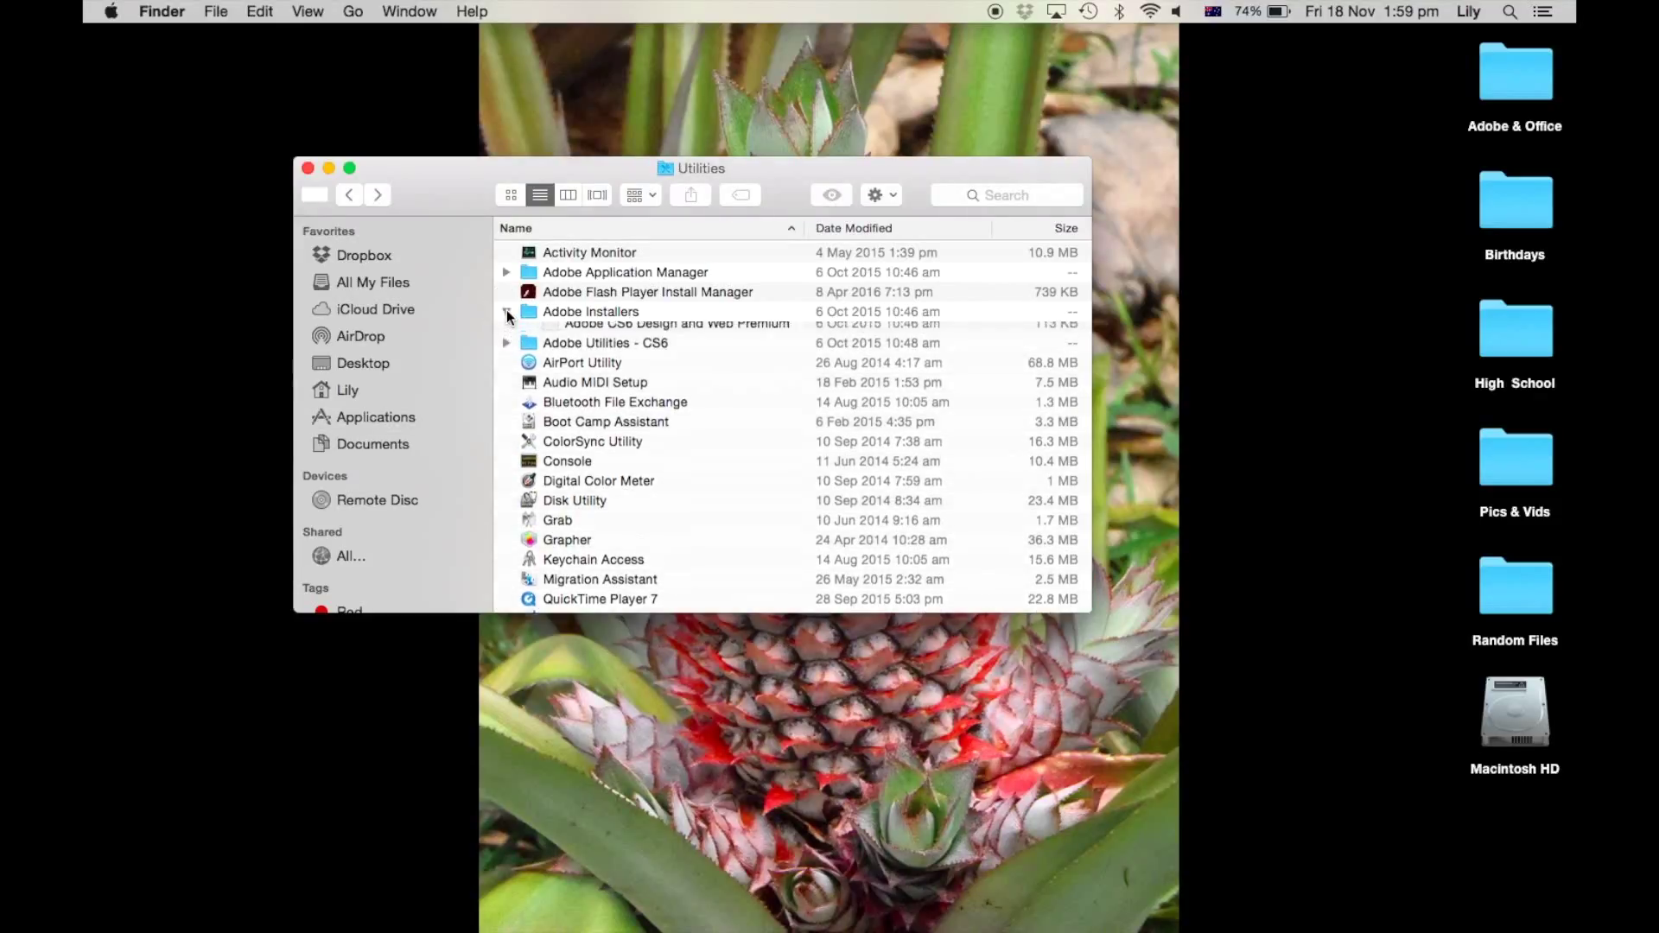
pyautogui.click(663, 331)
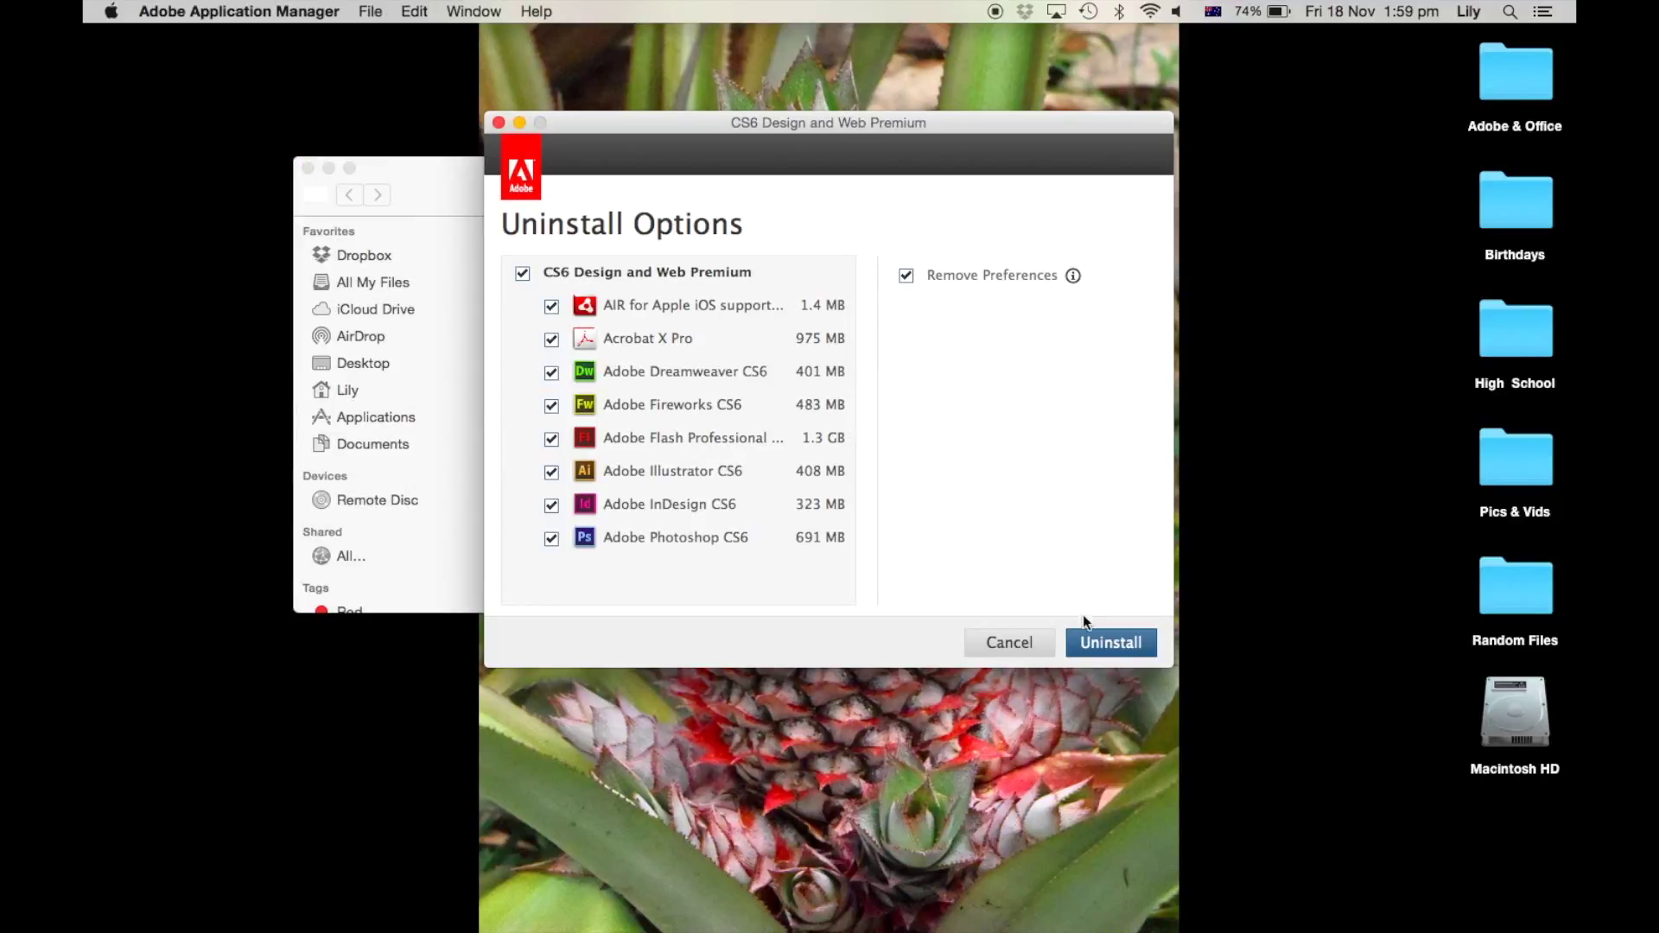
# Step: Uninstall all CS6 Design and Web Premium components with the admin password, then close the completion notice
pyautogui.click(1103, 653)
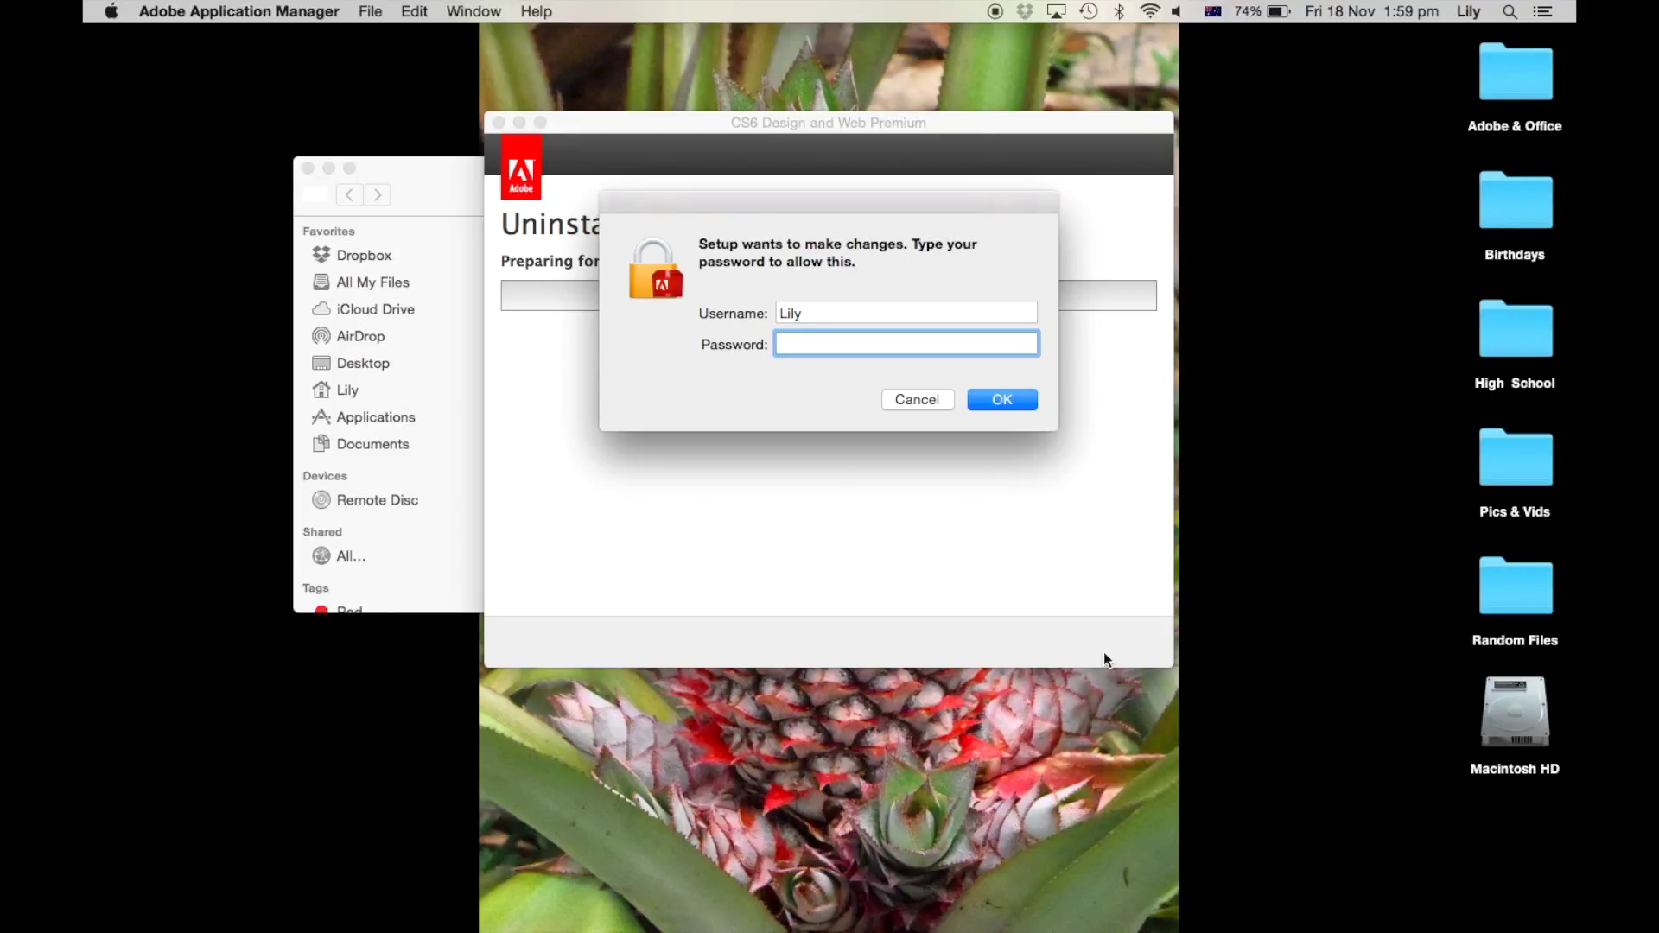
pyautogui.write('••')
pyautogui.press('Return')
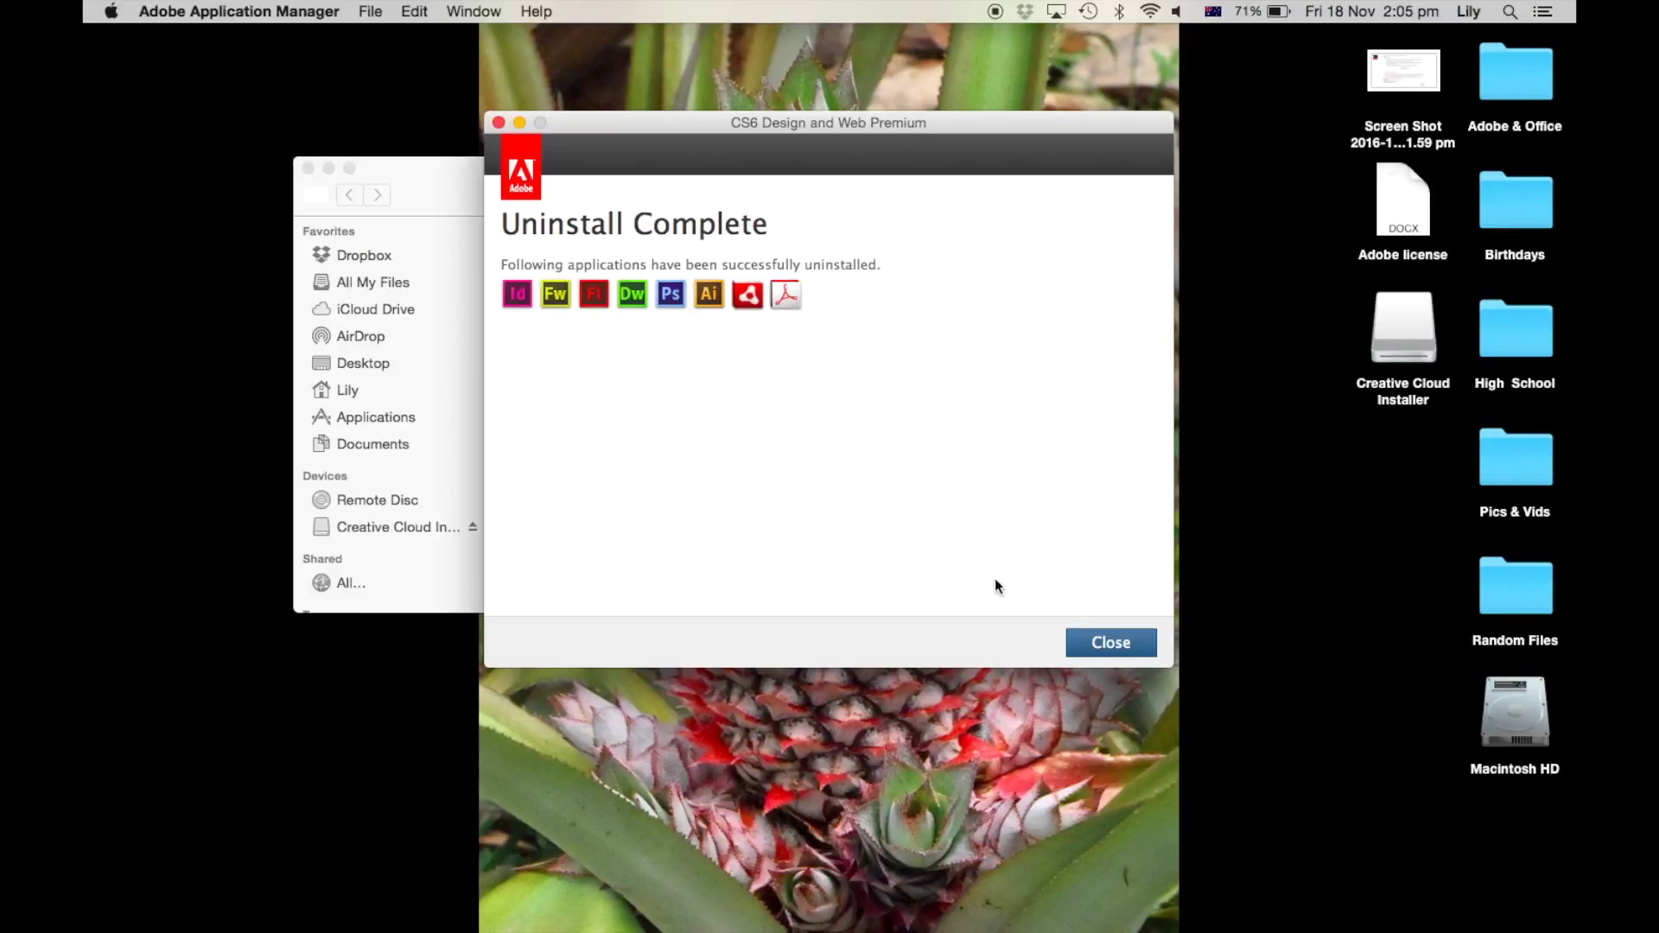
pyautogui.click(1102, 644)
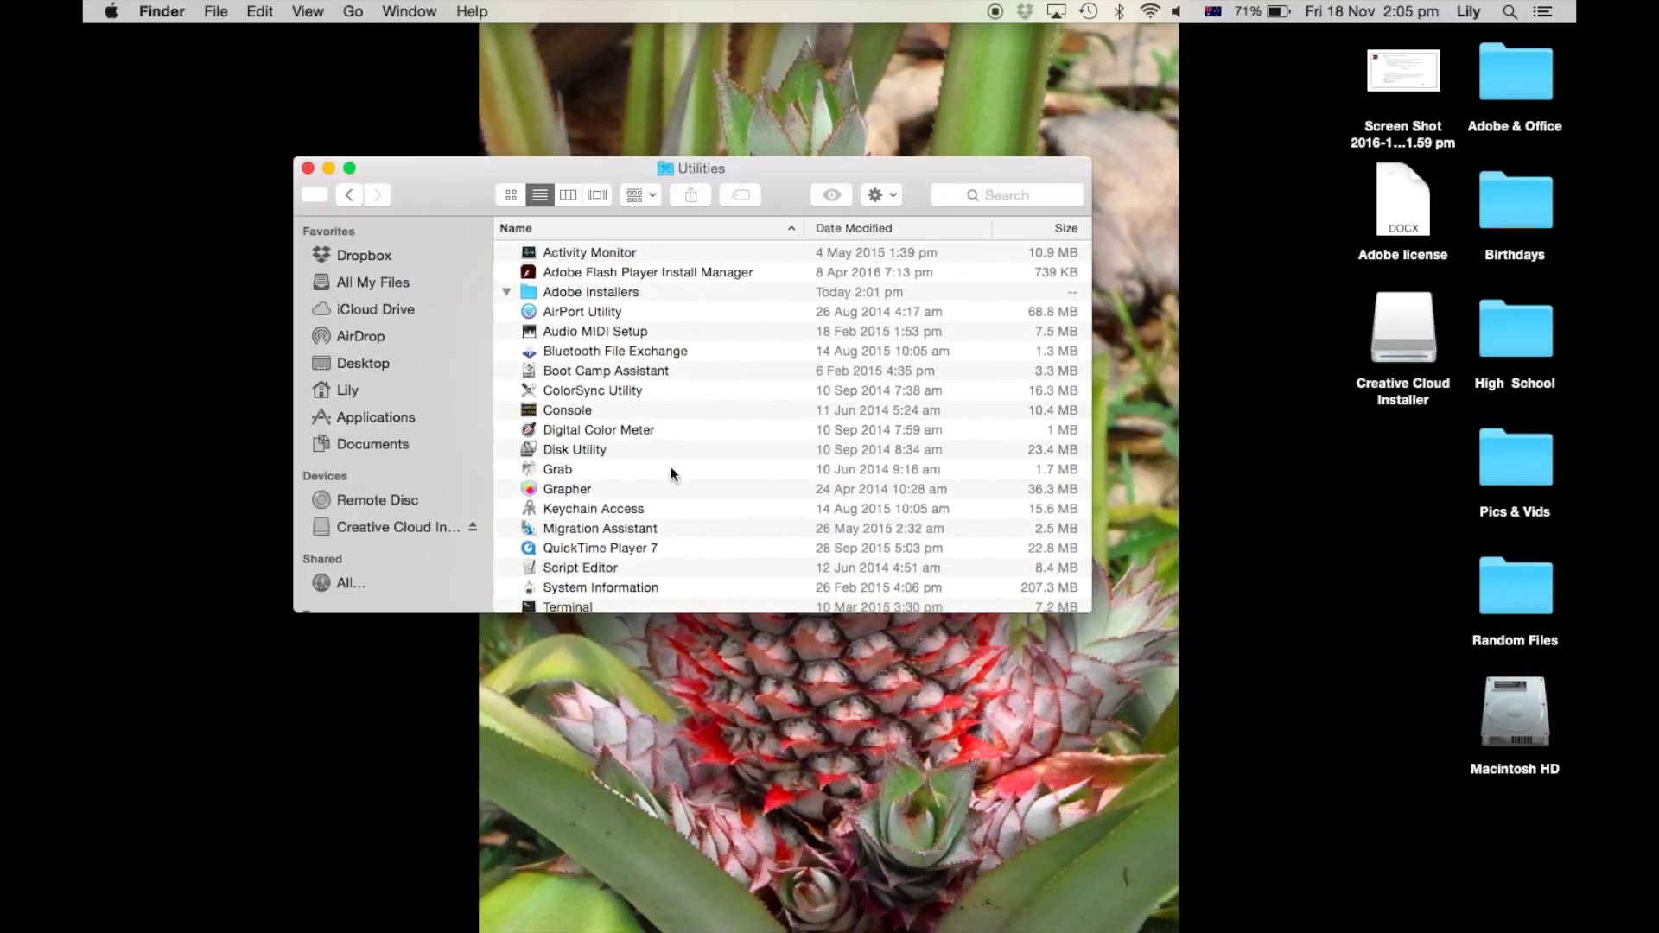
# Step: Search Google for 'students on the hub' to reach the NSW Students WebStore
pyautogui.hscroll(3, 671, 473)
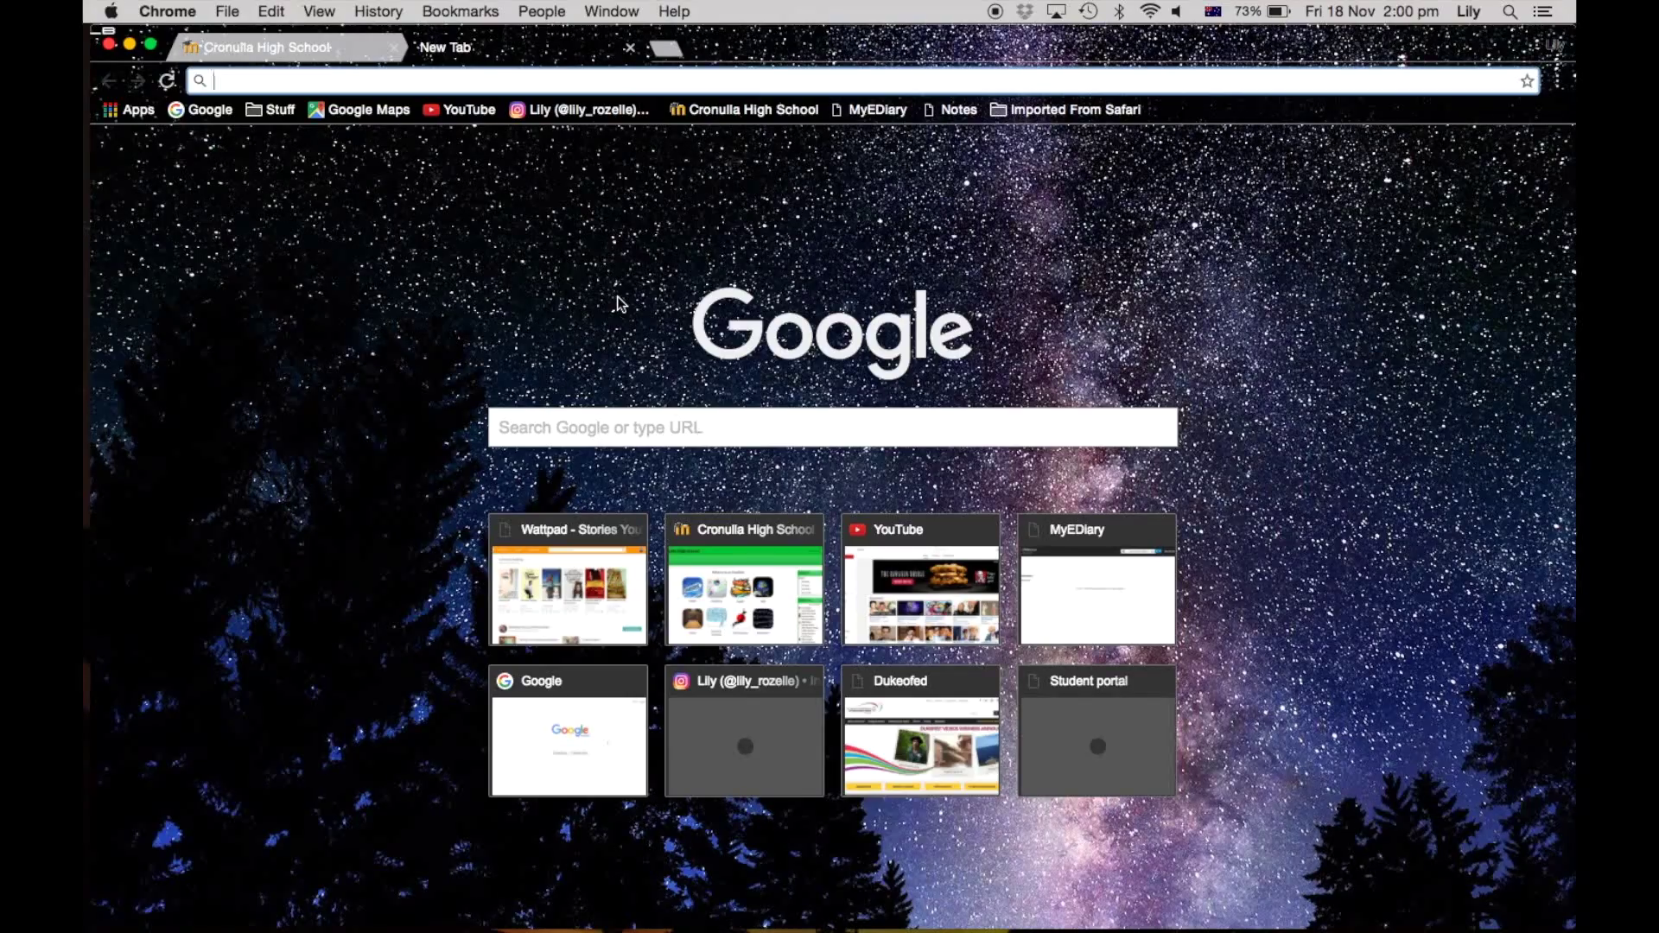
pyautogui.write('student')
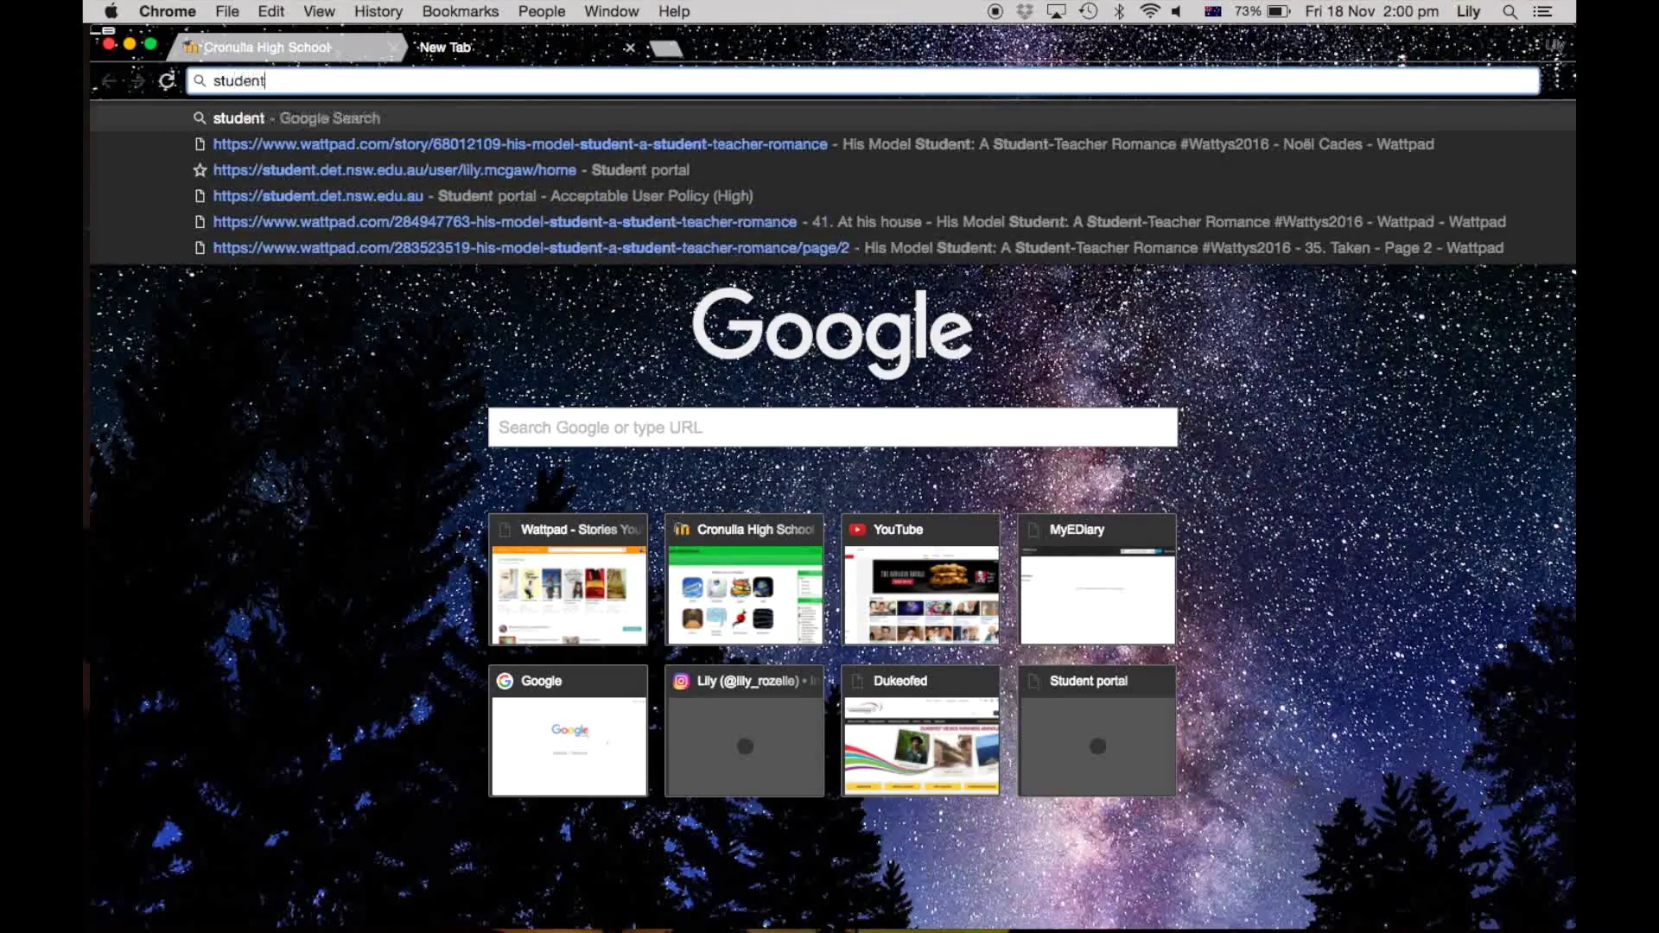
pyautogui.write('s on the hub')
pyautogui.press('Return')
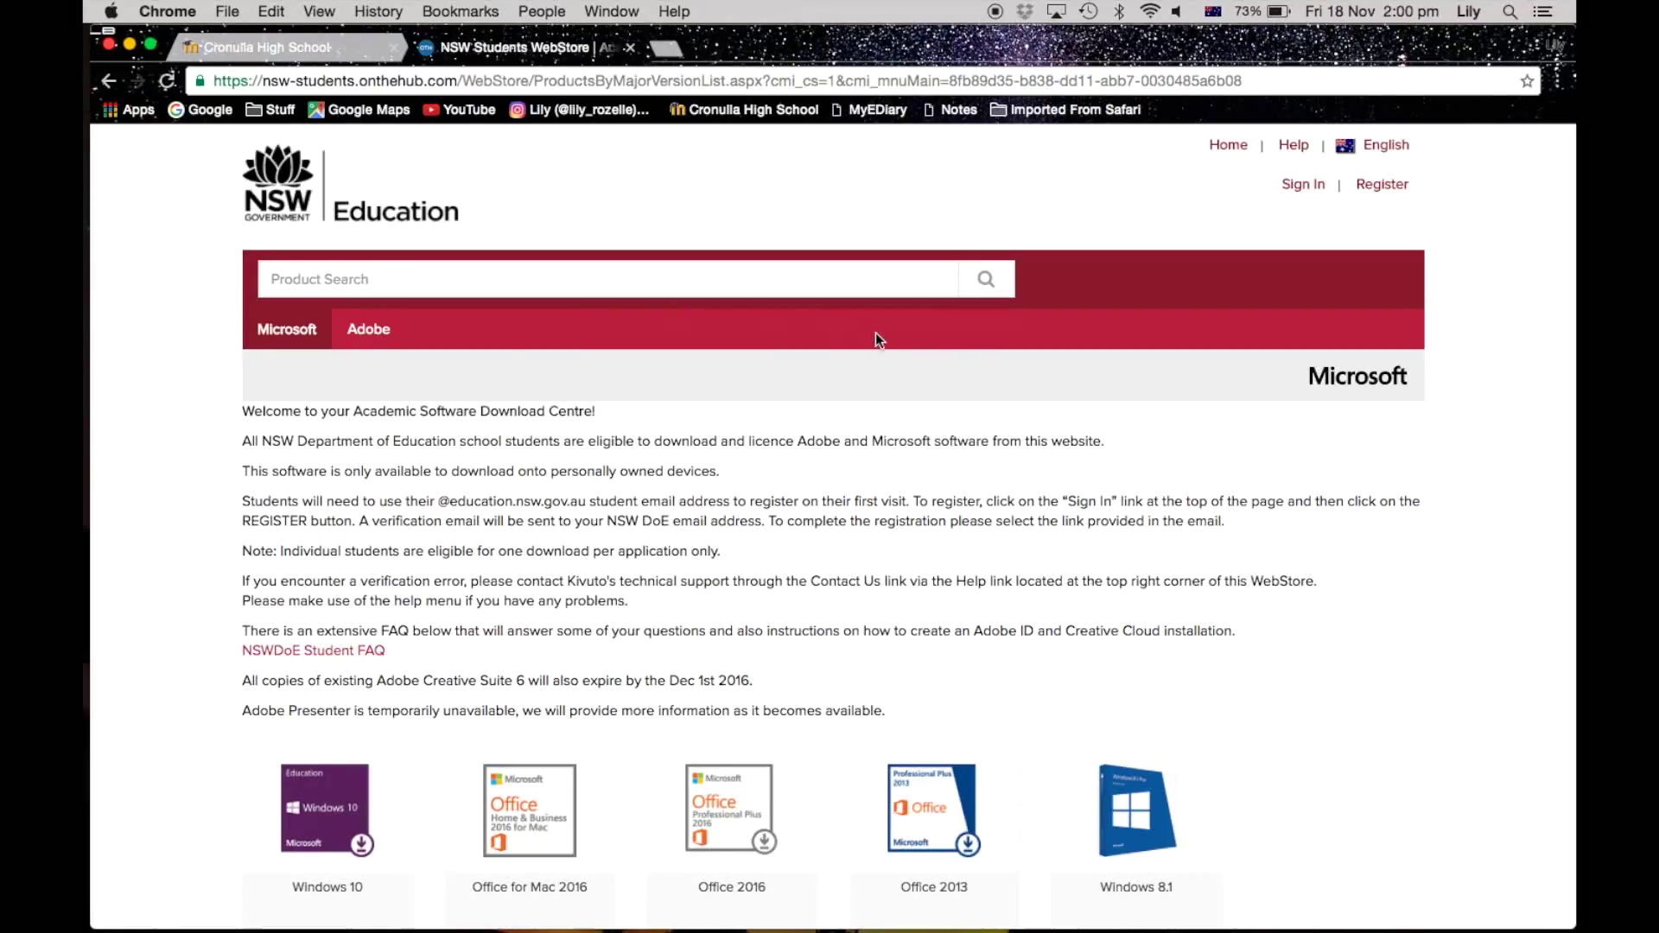
# Step: Sign in to the WebStore, add Adobe Creative Cloud for ETLA from the Adobe section, and view the cart
pyautogui.click(1297, 185)
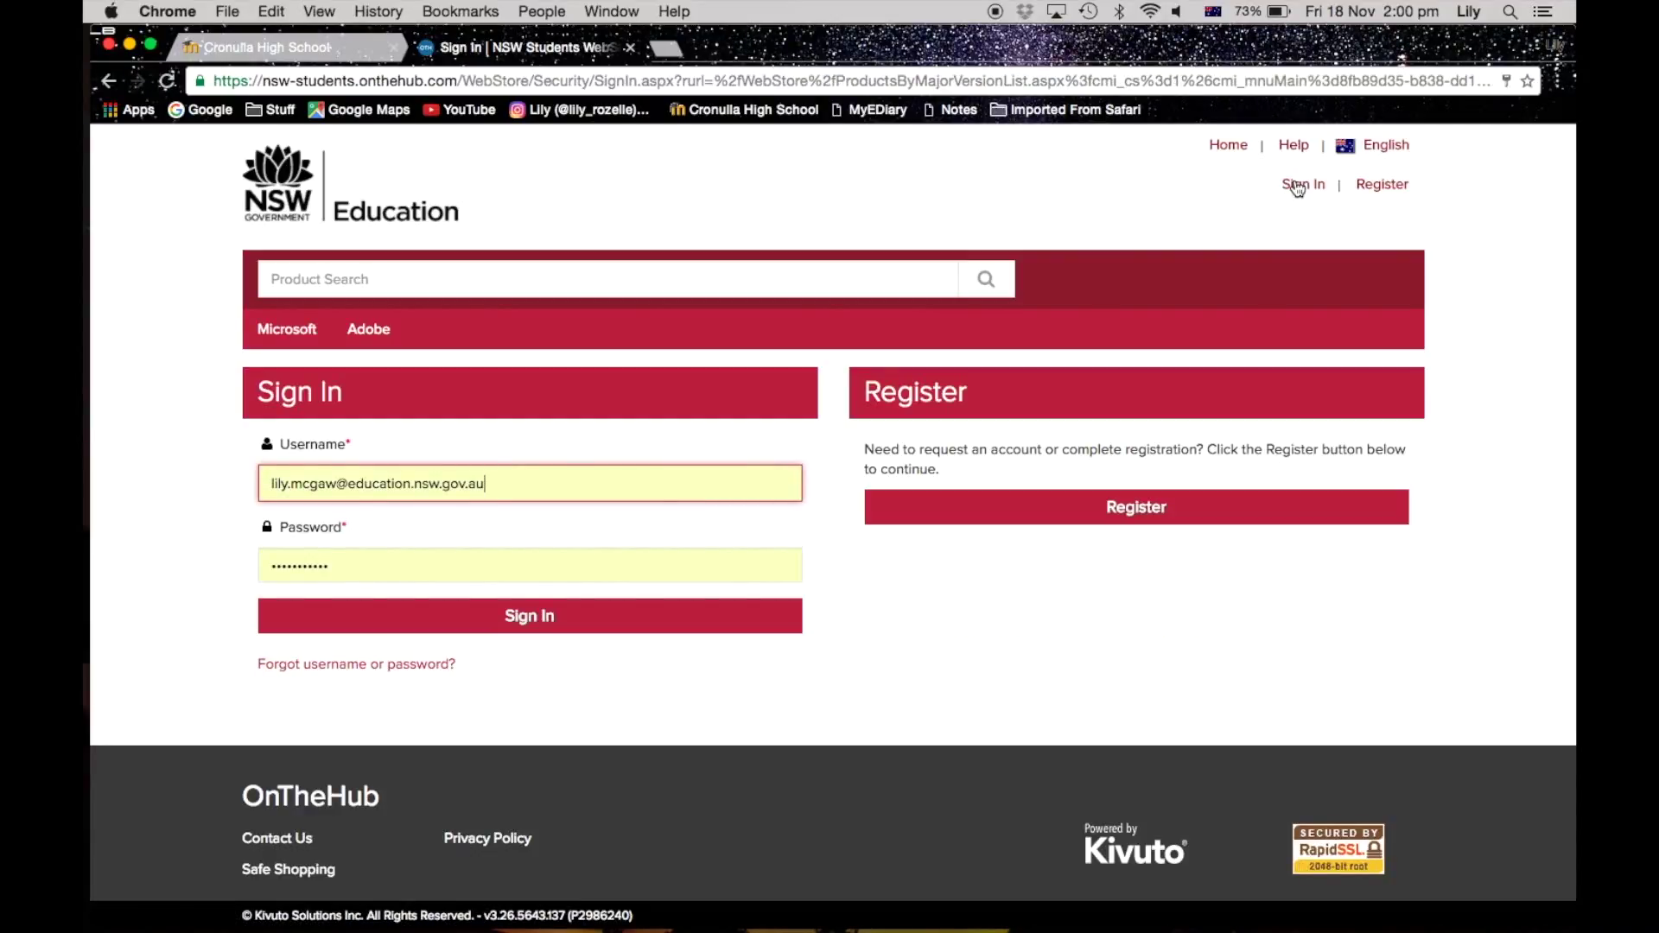
pyautogui.click(529, 617)
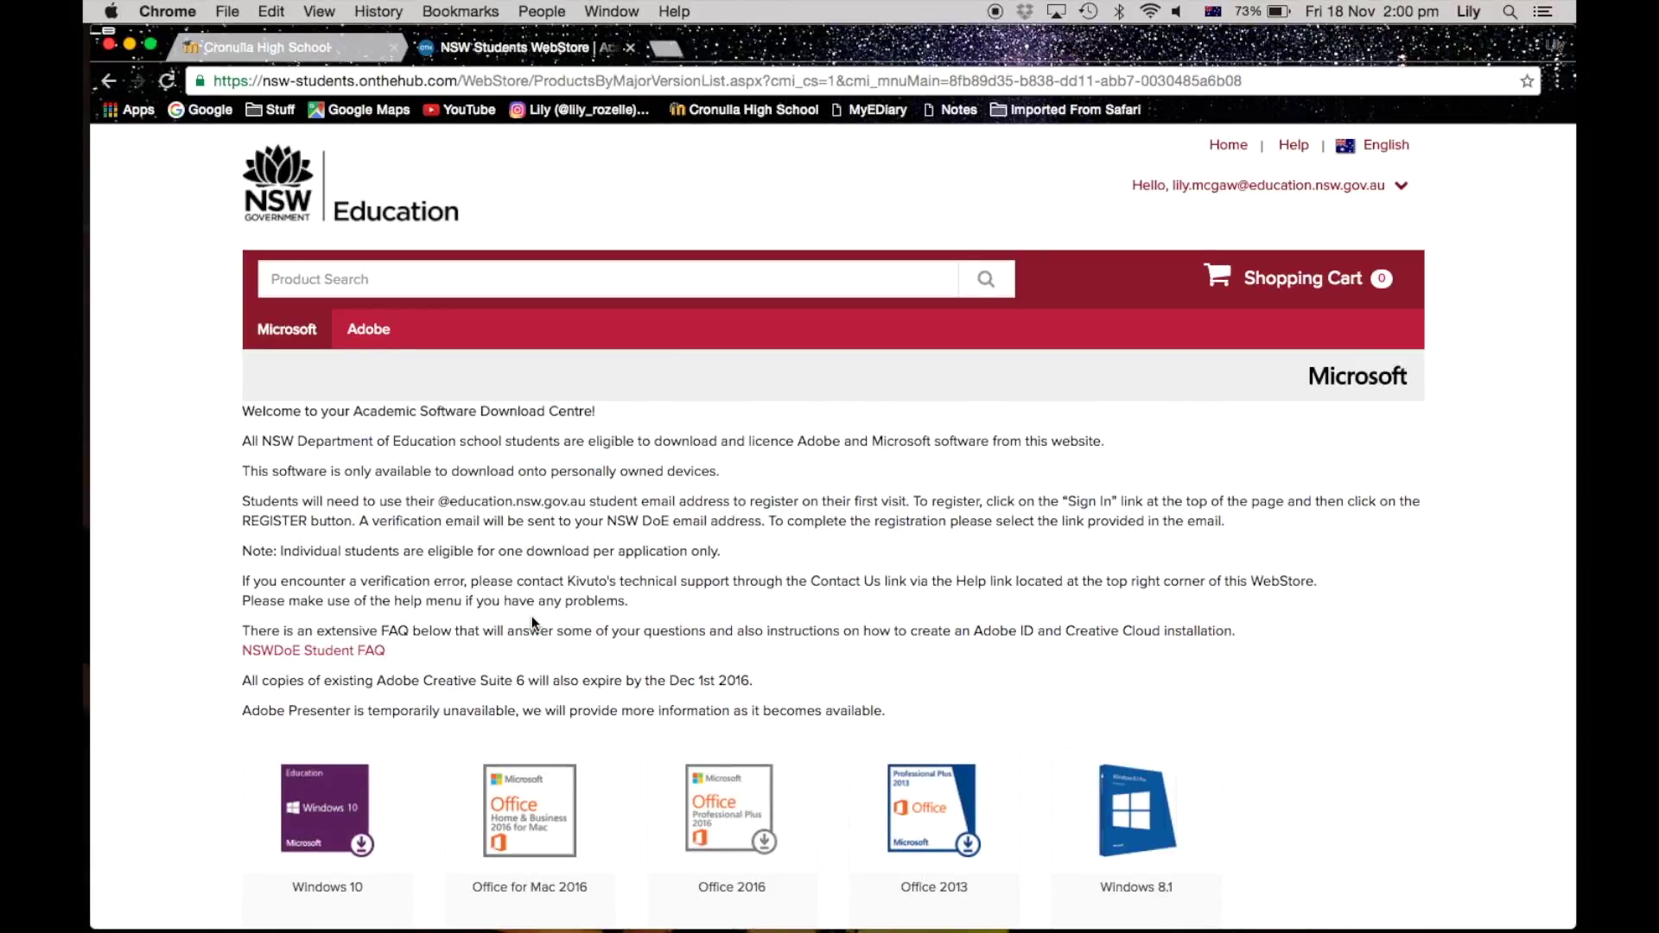
pyautogui.scroll(-2, 531, 615)
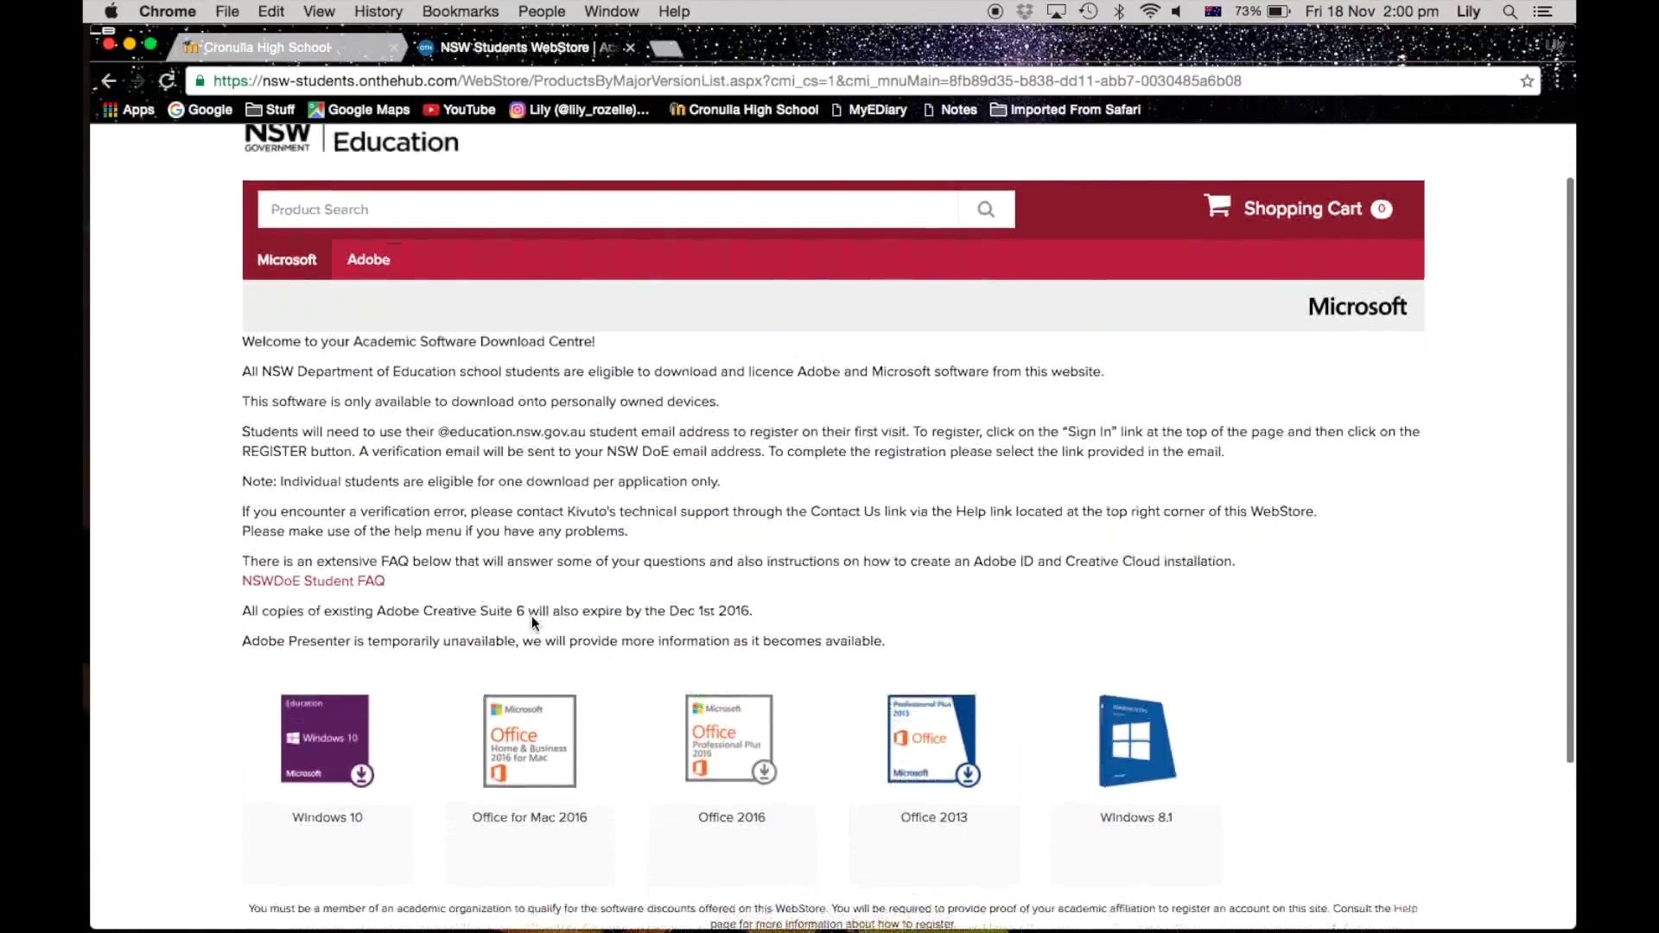
pyautogui.click(368, 259)
pyautogui.scroll(-3, 595, 623)
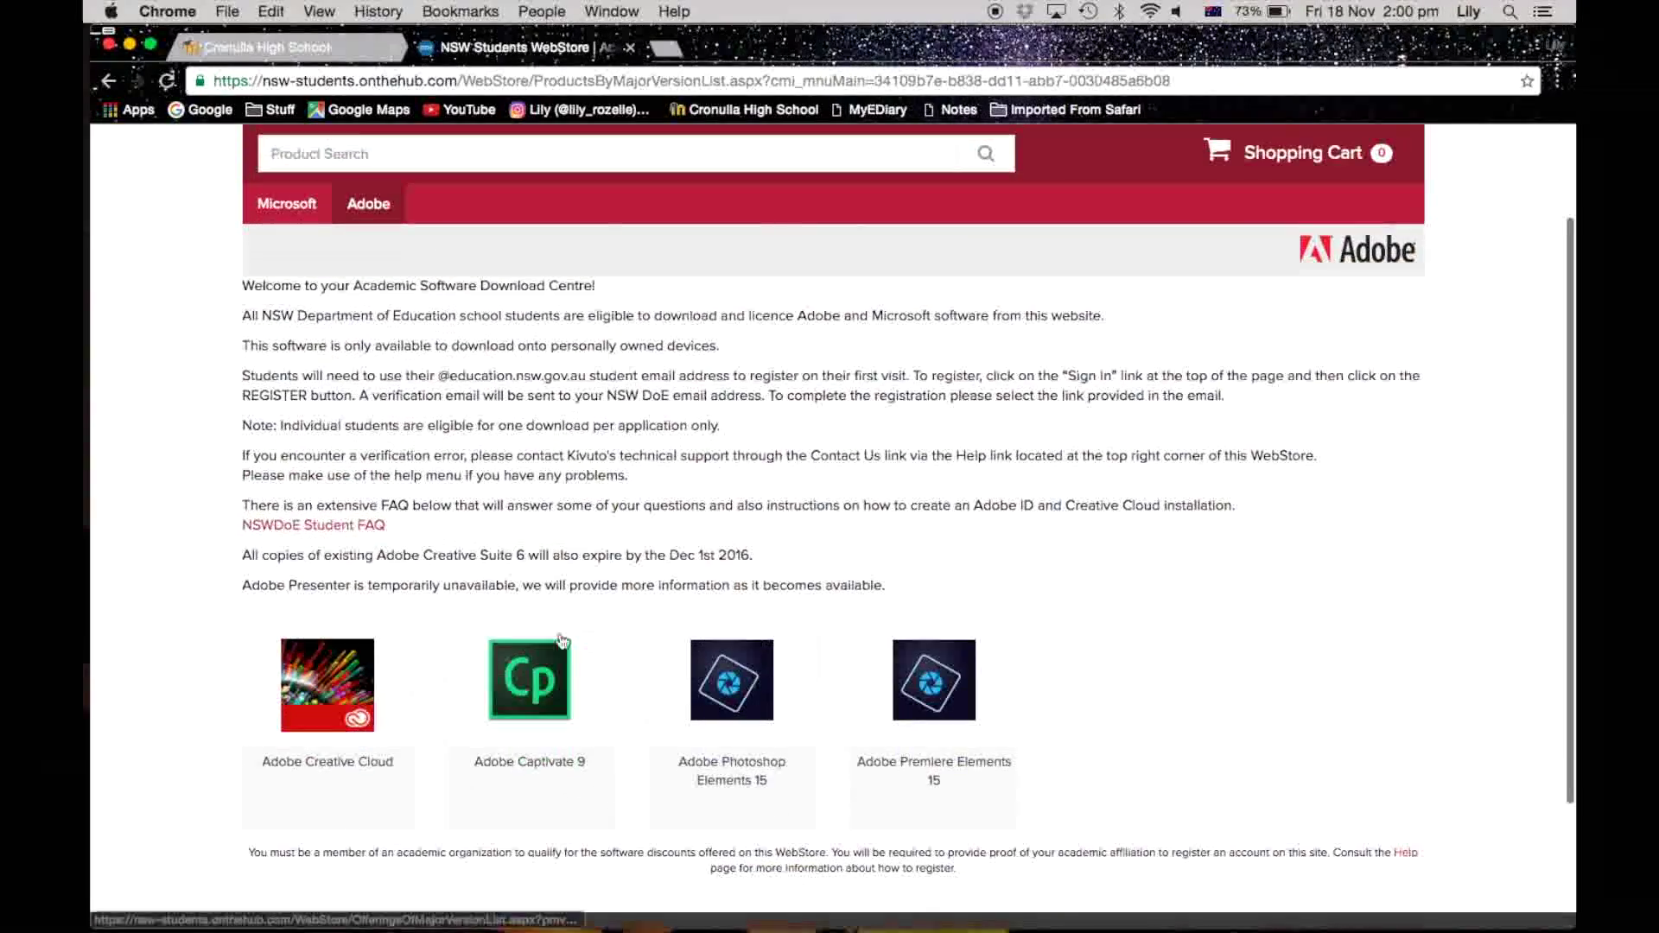
pyautogui.click(319, 677)
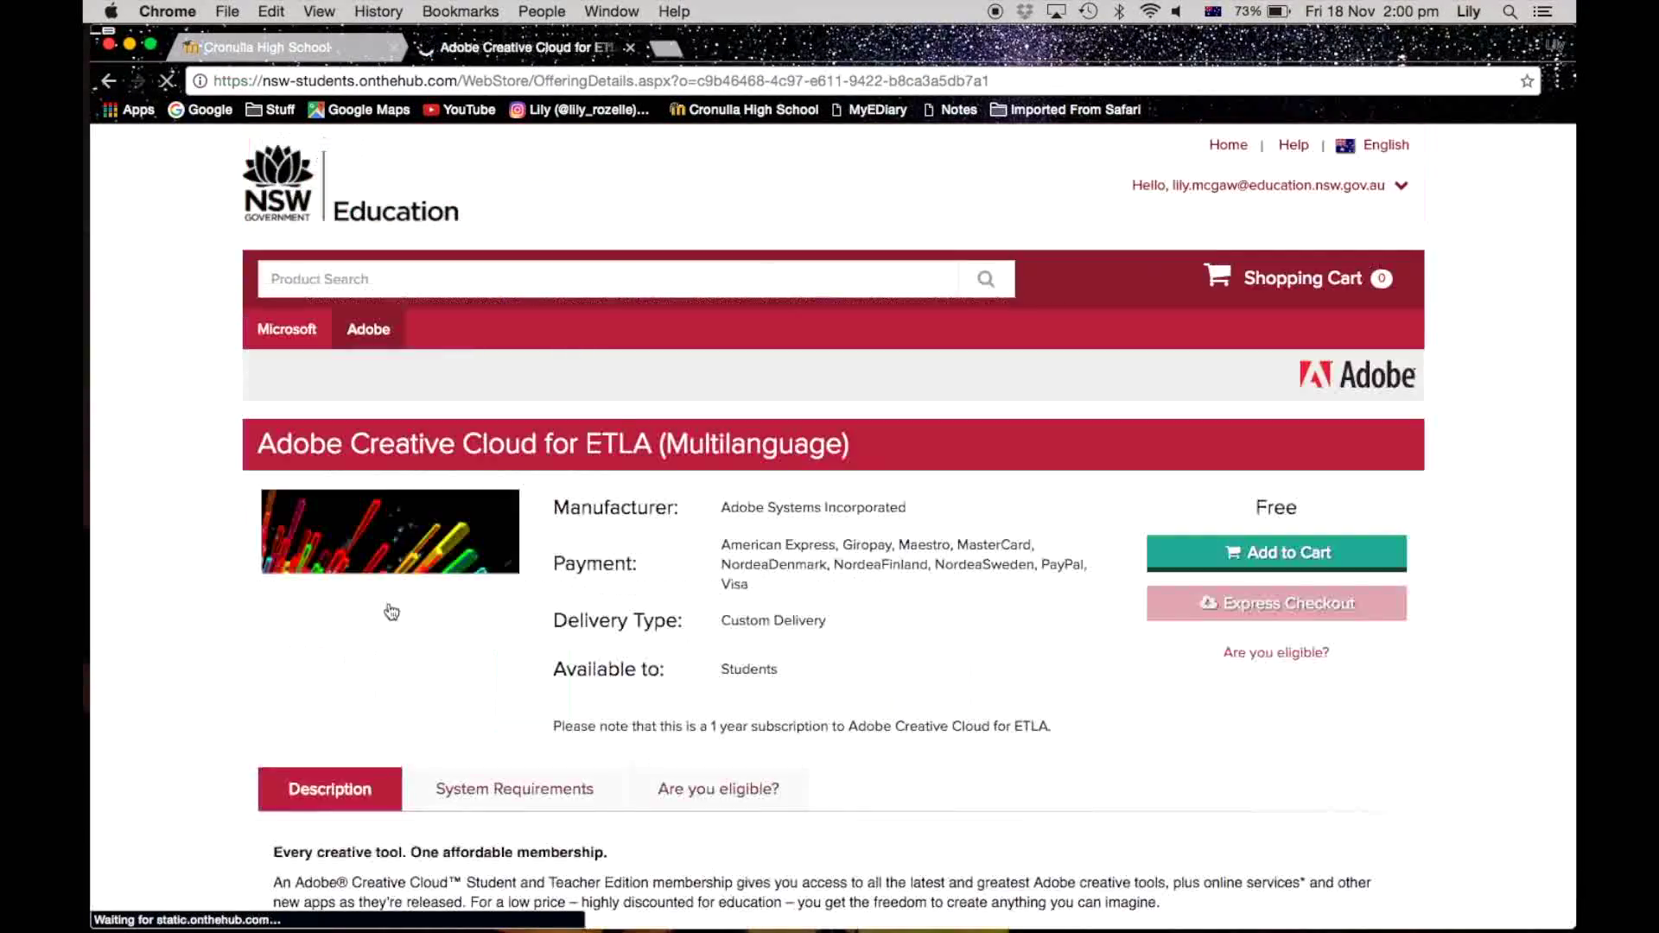
pyautogui.scroll(-2, 1002, 683)
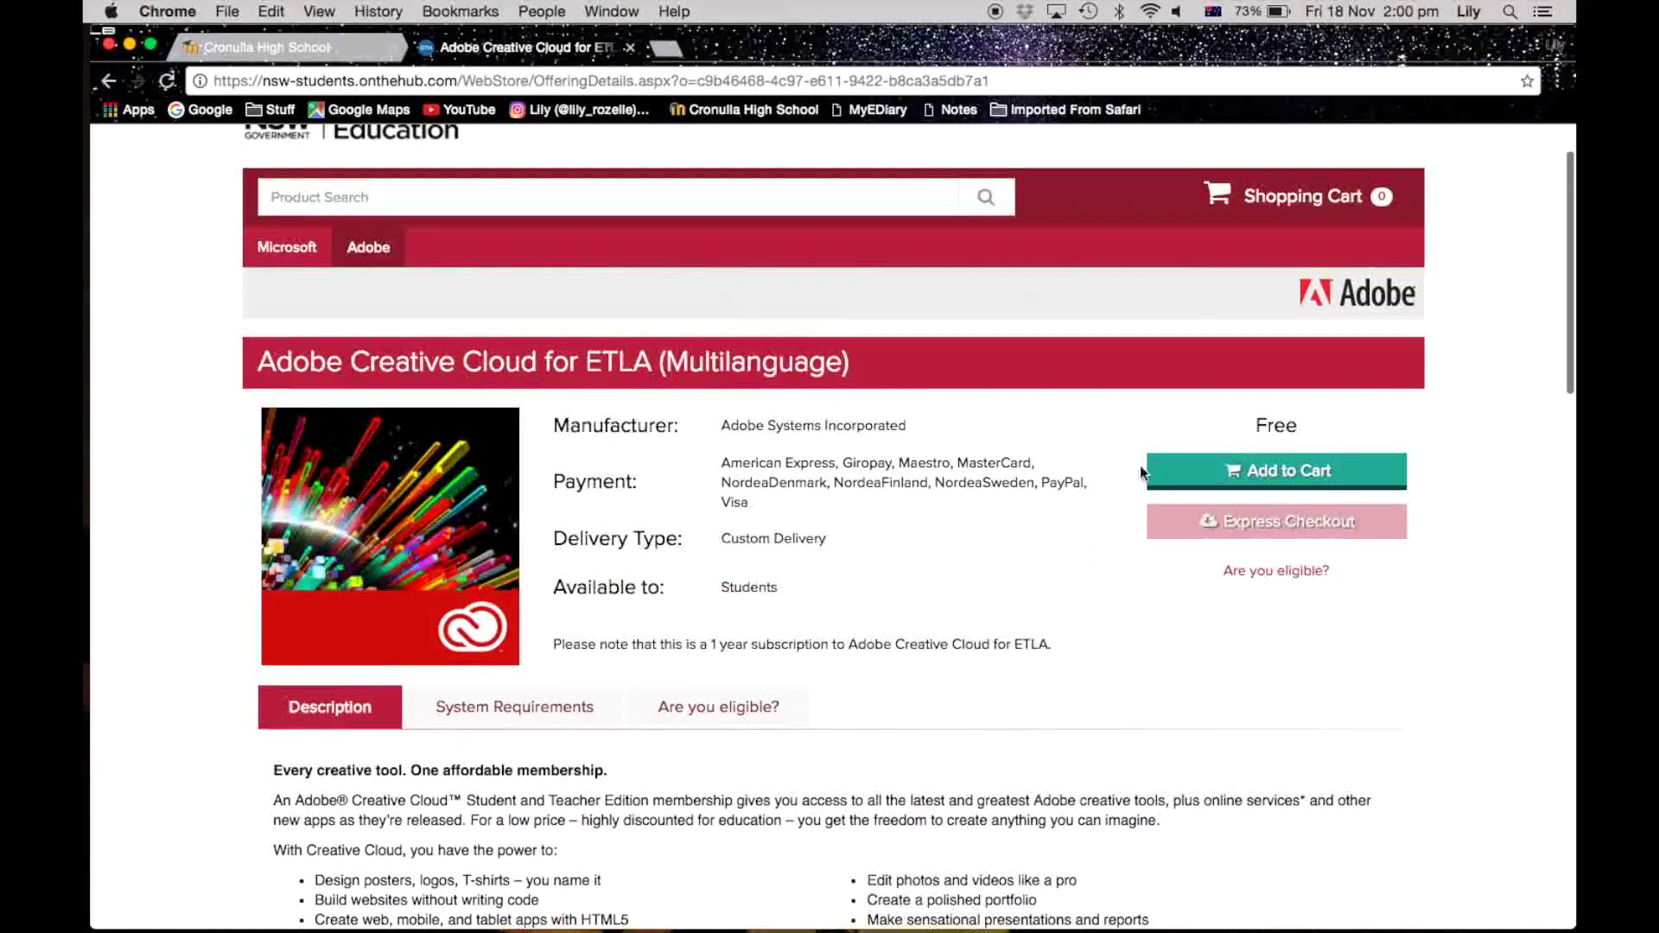
pyautogui.click(1285, 473)
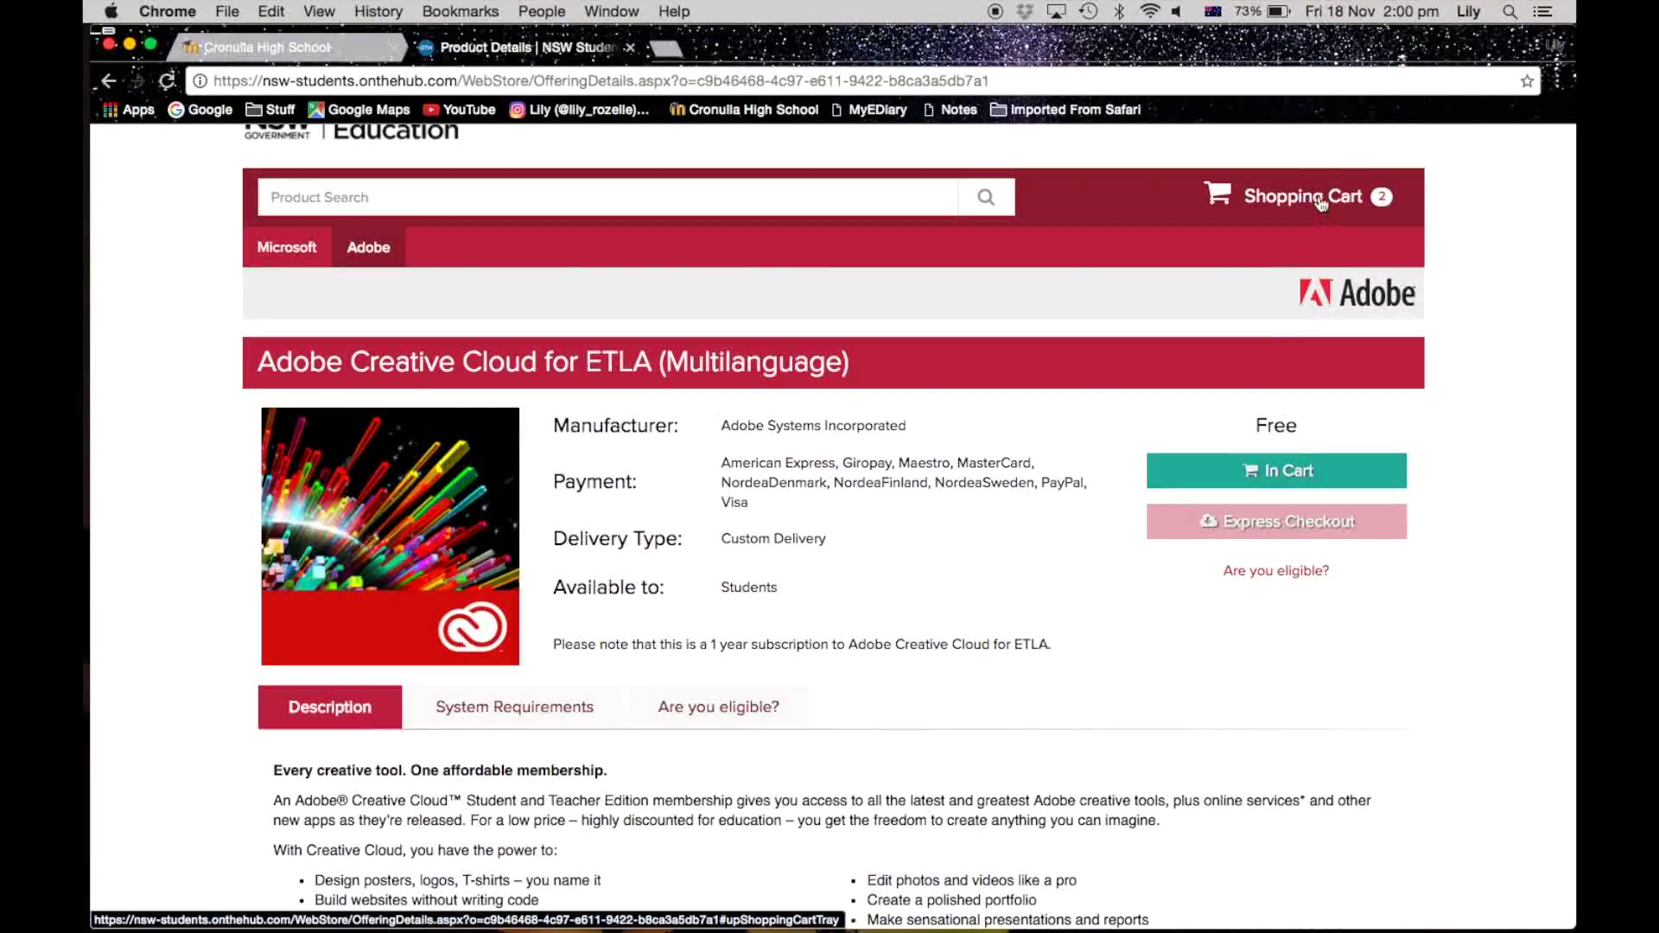
pyautogui.click(1317, 199)
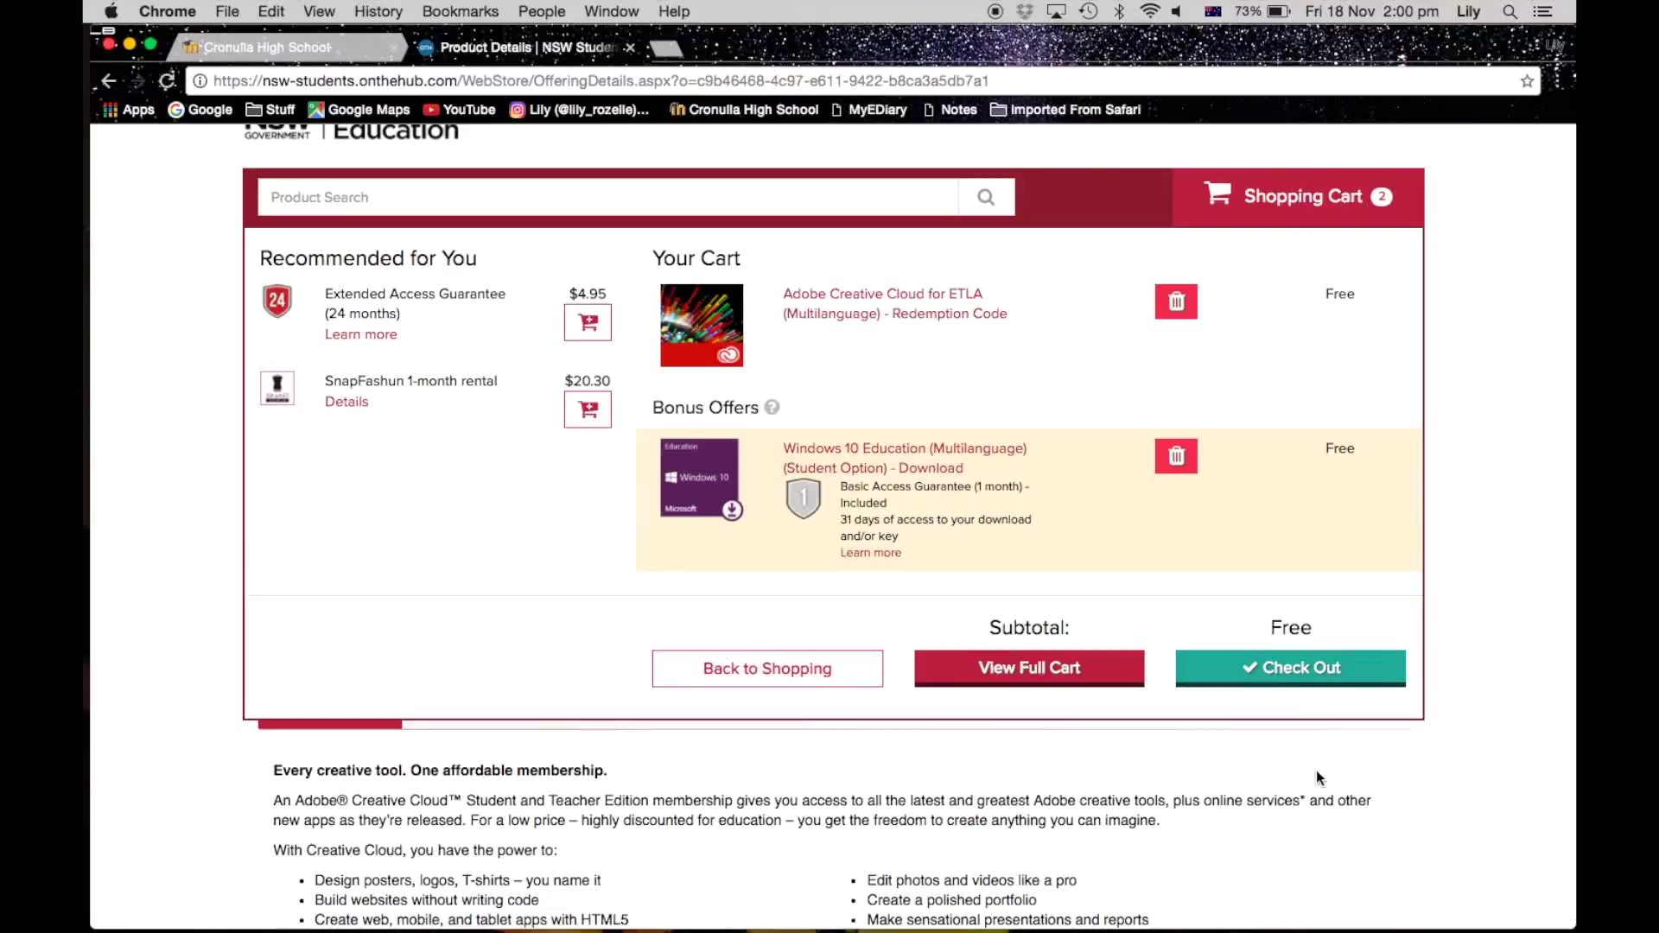
# Step: Check out the cart and accept the Creative Cloud order terms
pyautogui.click(1287, 671)
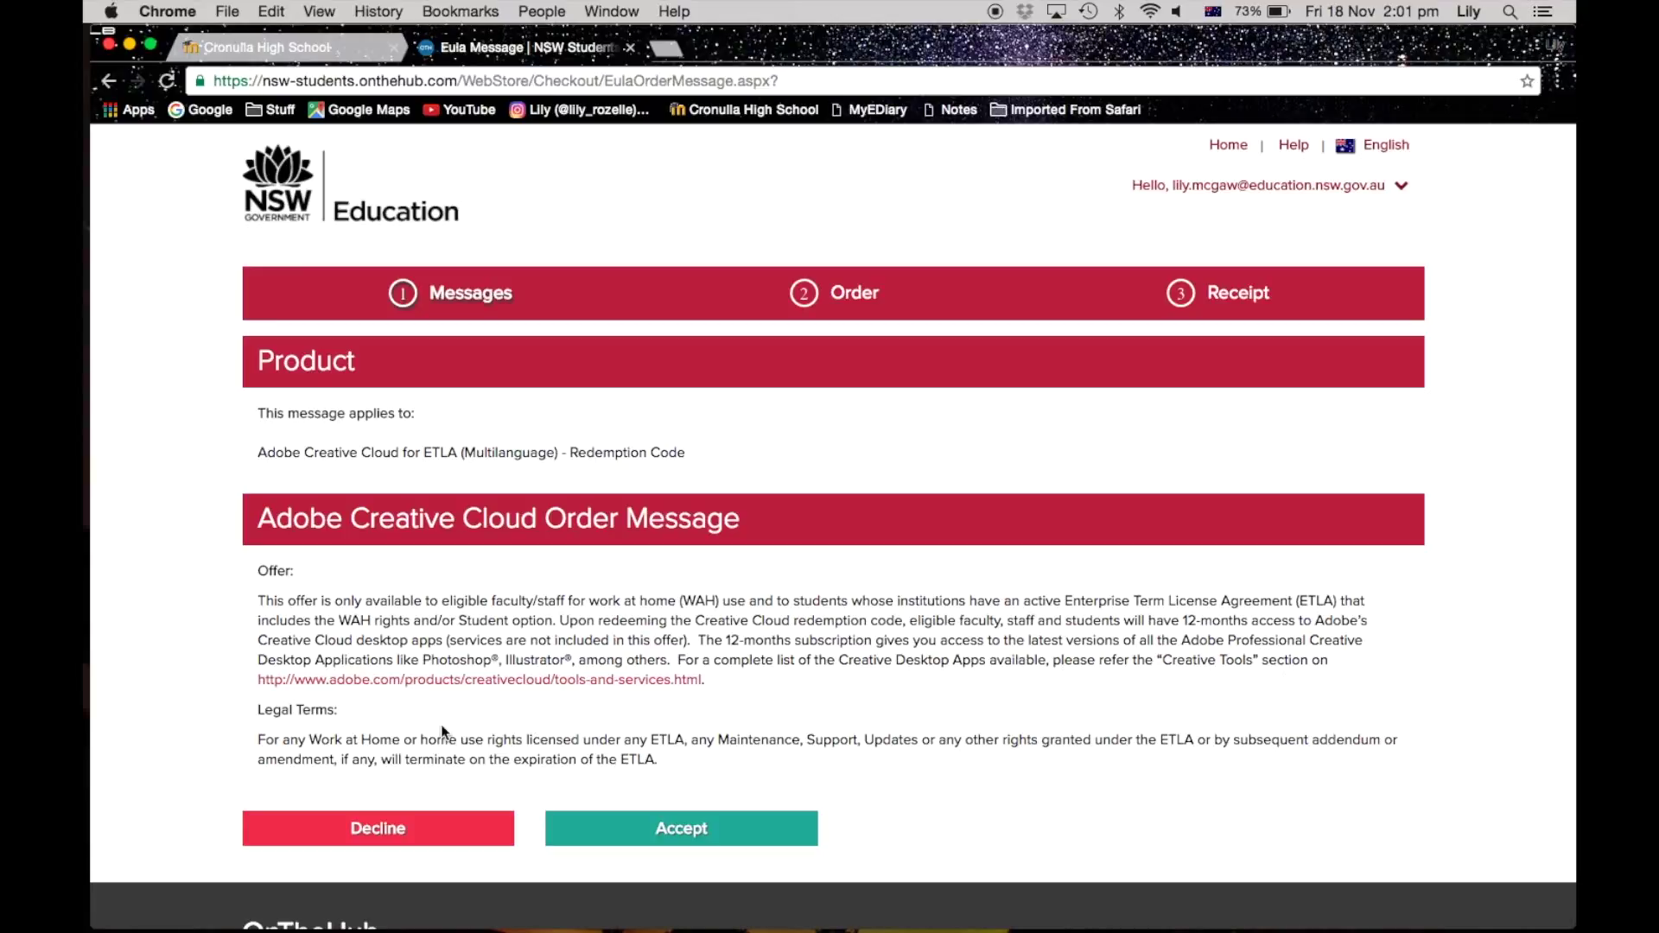
pyautogui.scroll(-2, 381, 608)
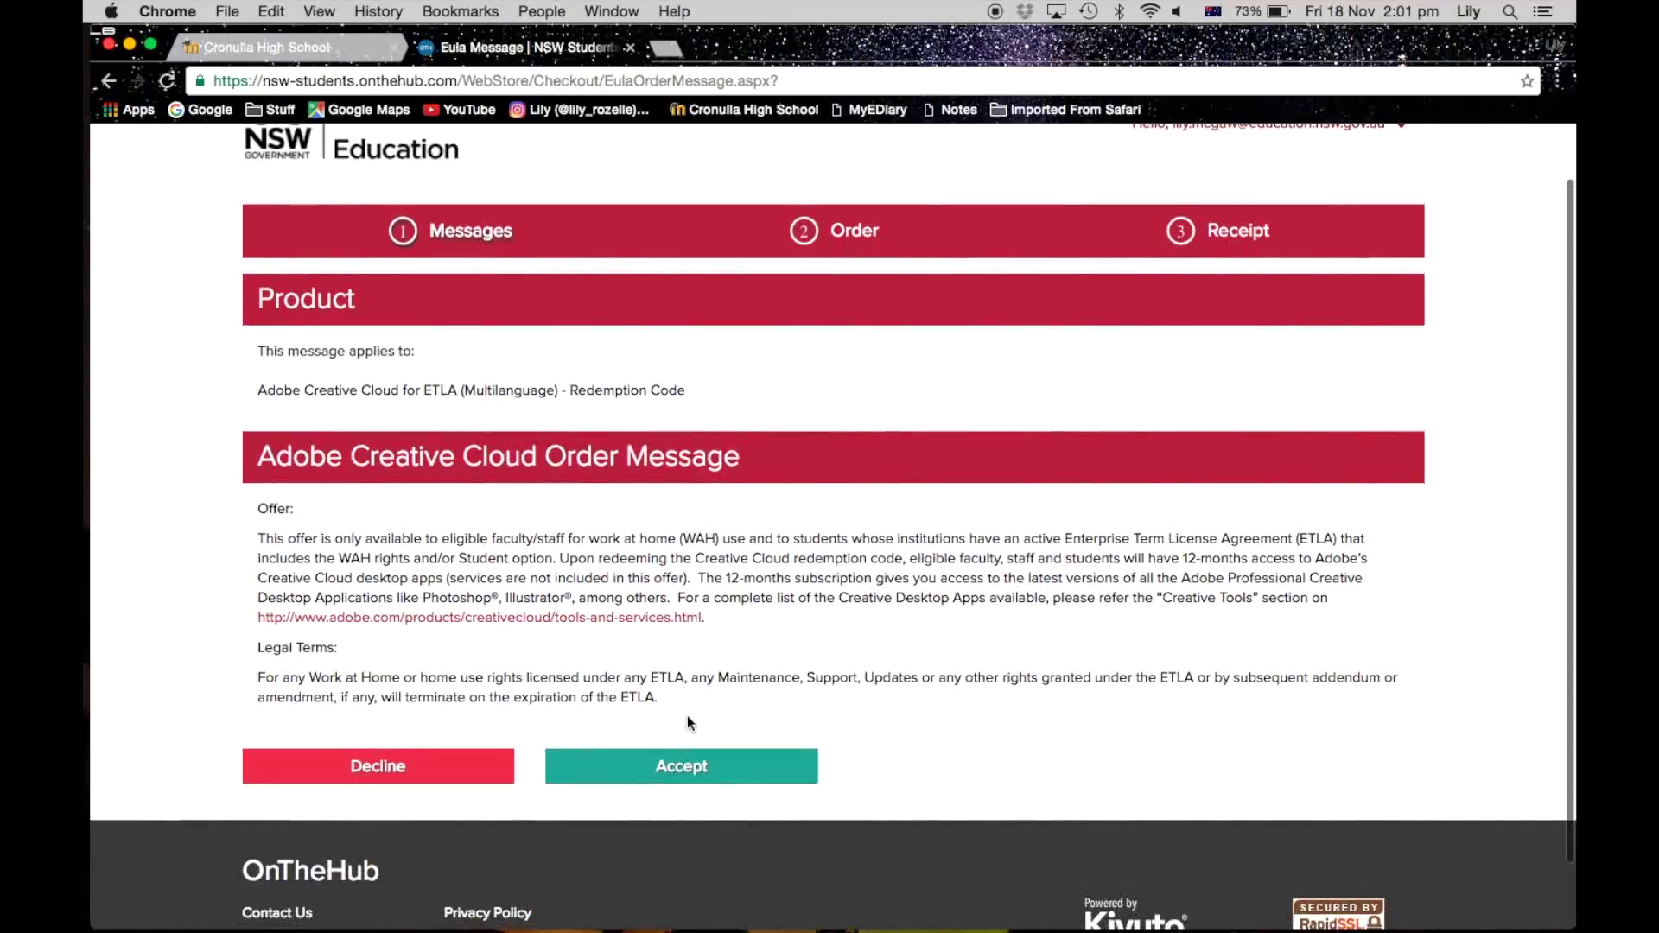
pyautogui.click(682, 771)
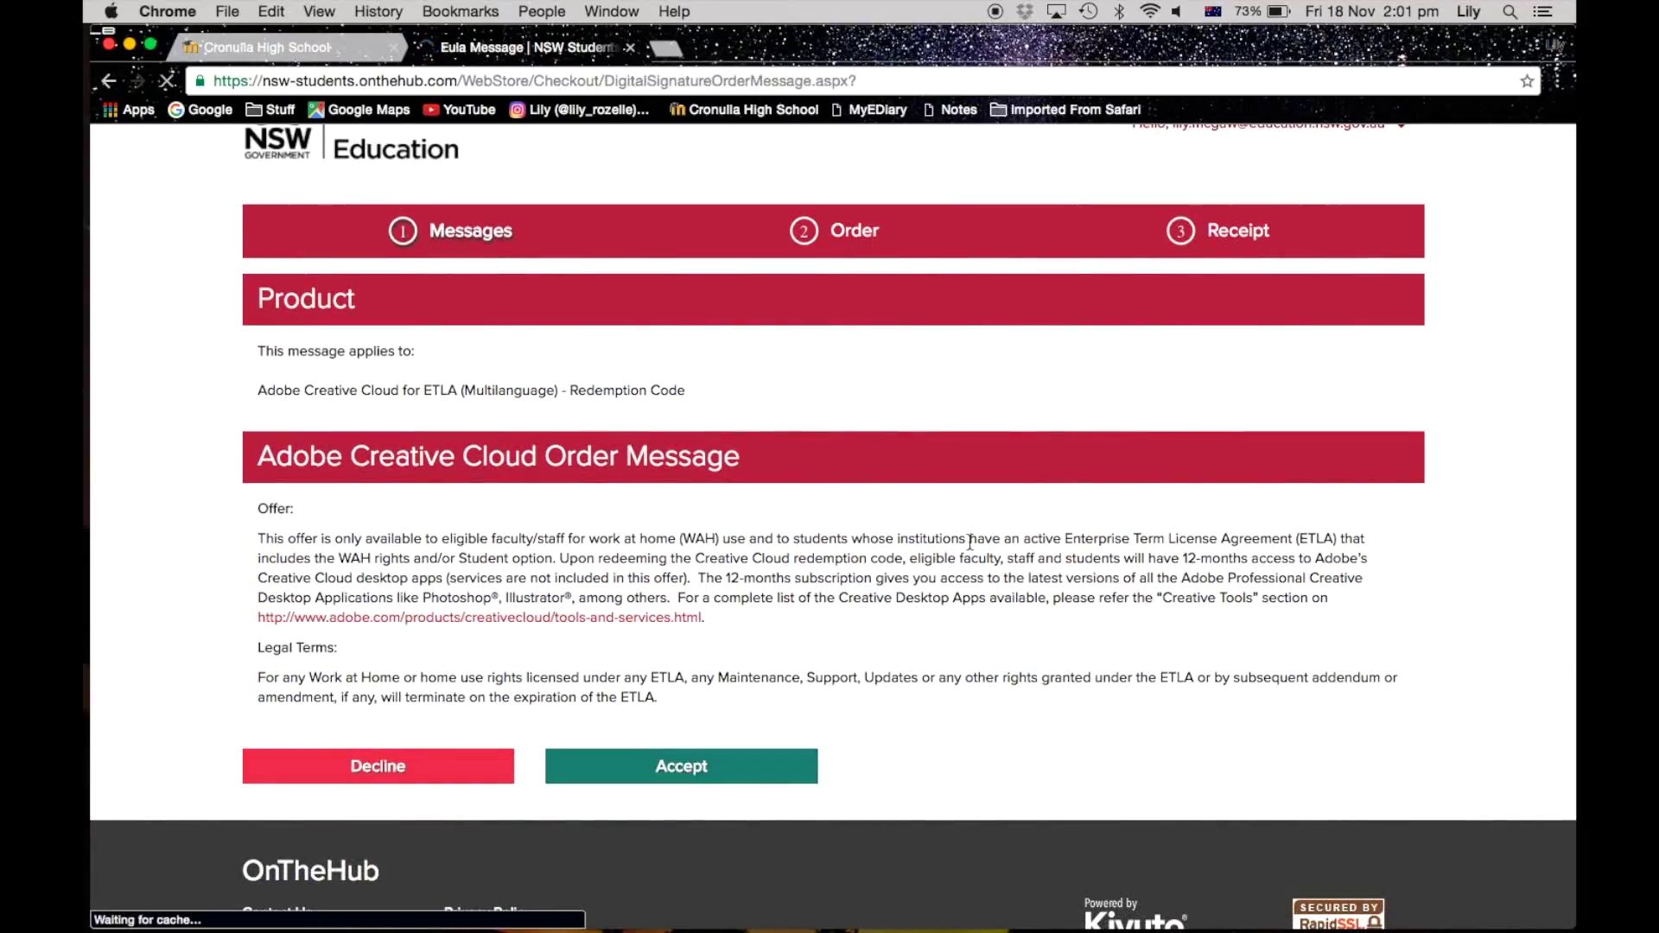
# Step: Sign the Microsoft Student Option agreement with the username and name, accept it, and review Billing Information
pyautogui.scroll(-3, 969, 542)
pyautogui.scroll(-10, 969, 542)
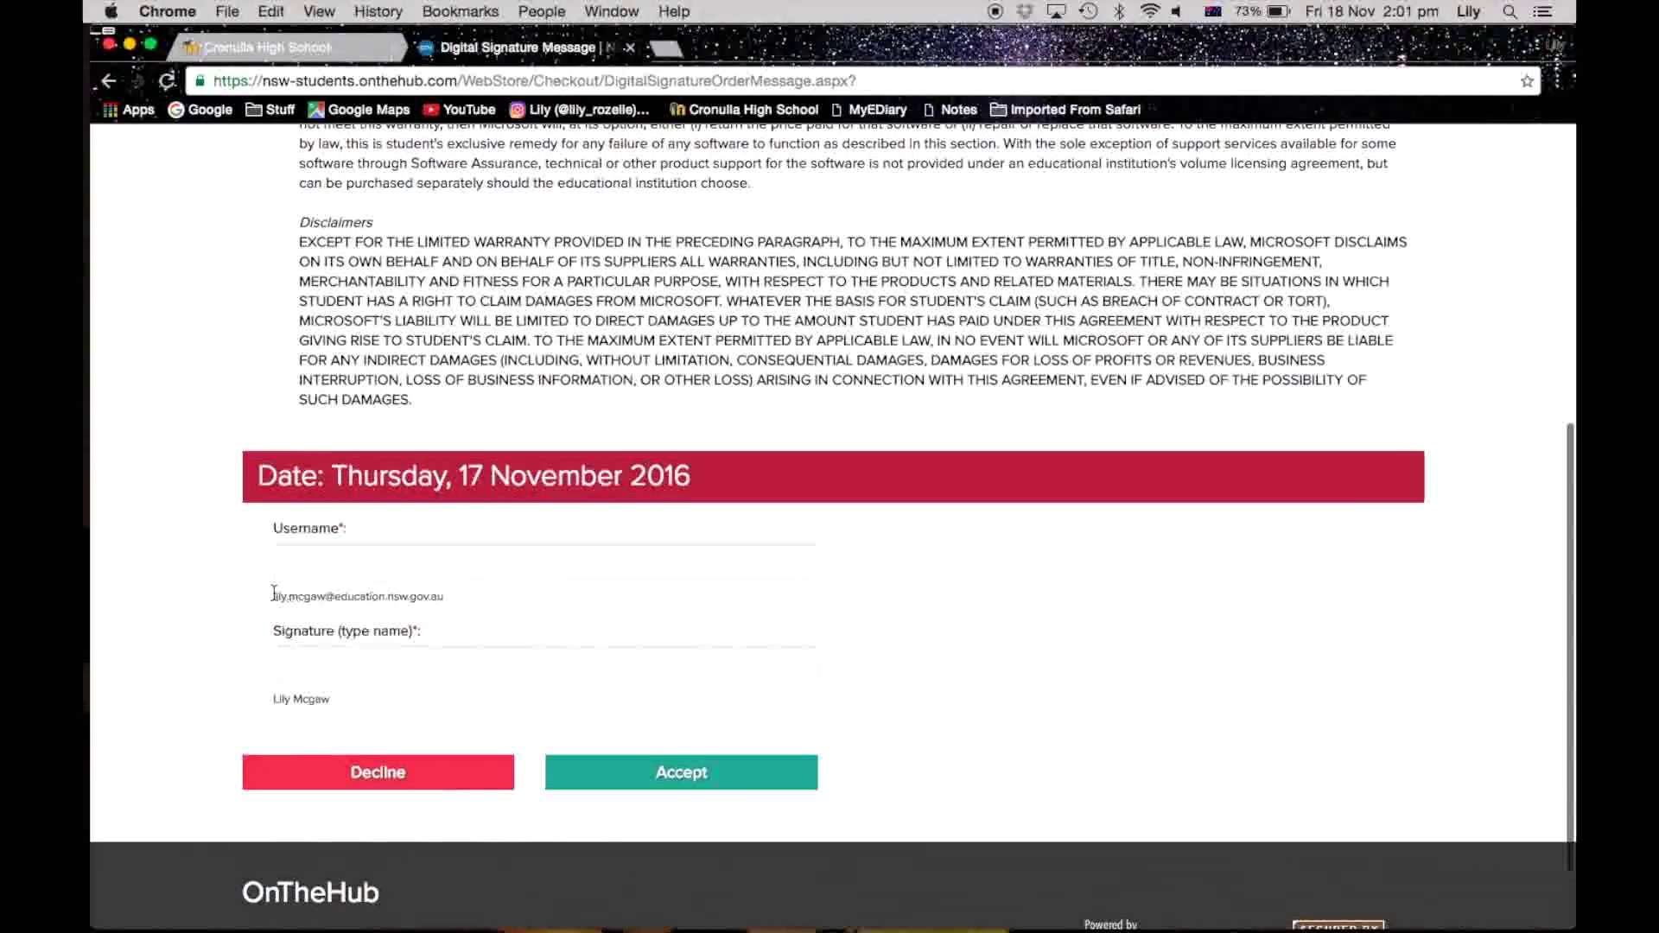
pyautogui.moveTo(273, 593); pyautogui.dragTo(432, 557)
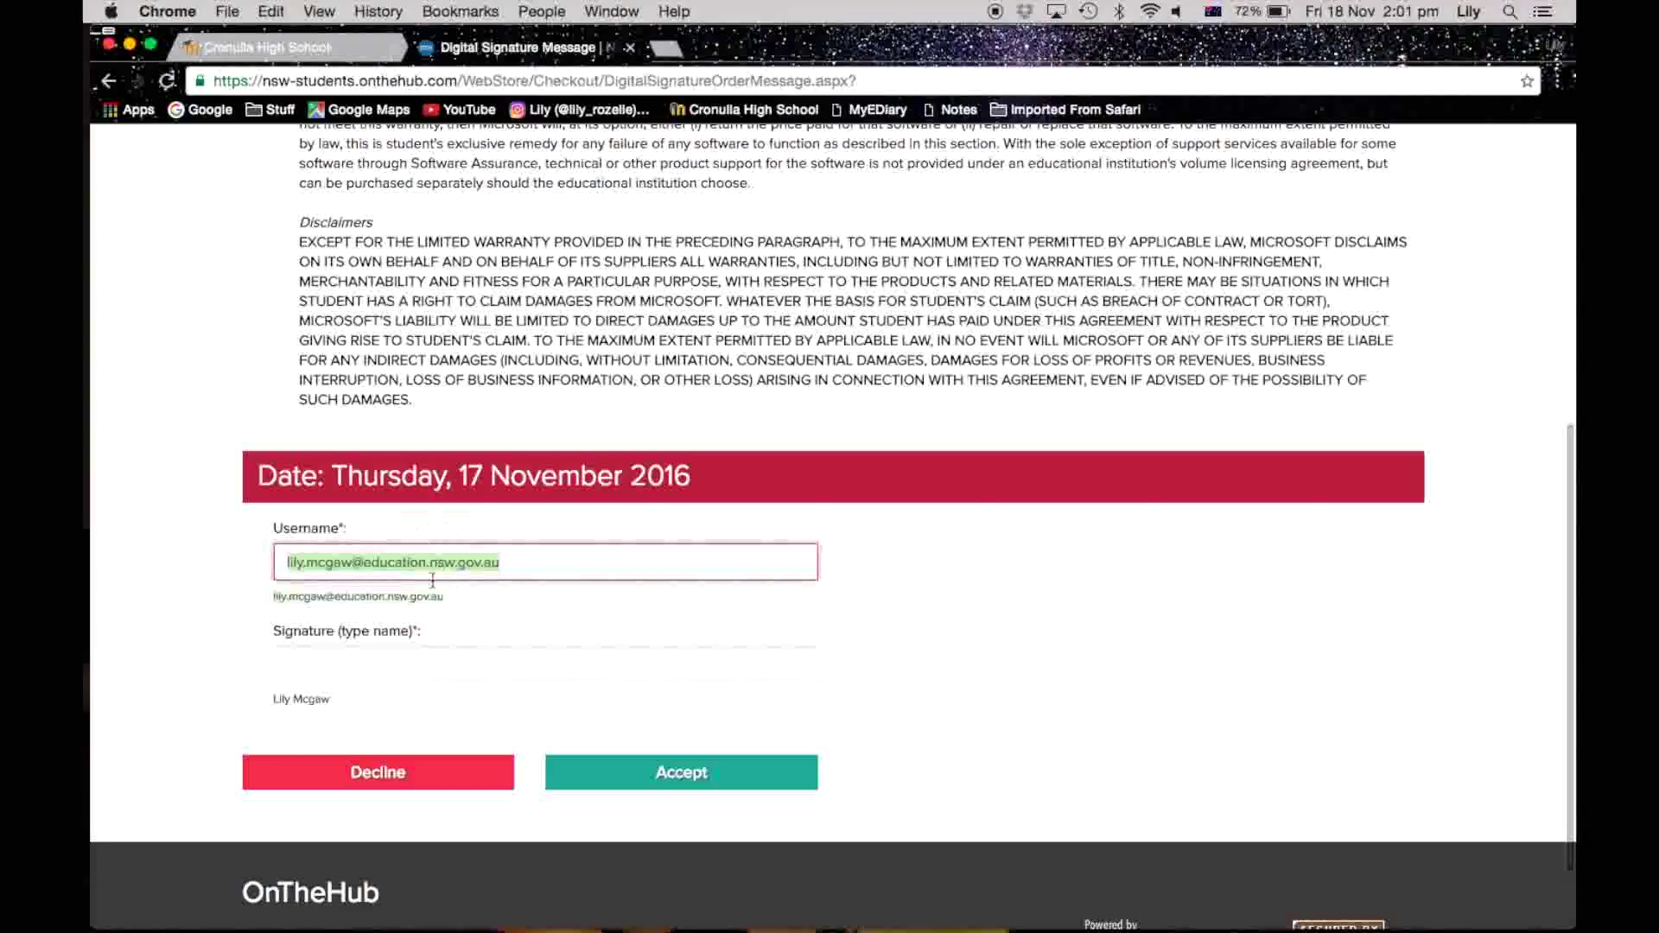
pyautogui.moveTo(277, 700)
pyautogui.mouseDown()
pyautogui.moveTo(331, 700)
pyautogui.moveTo(333, 664)
pyautogui.mouseUp()
pyautogui.click(704, 774)
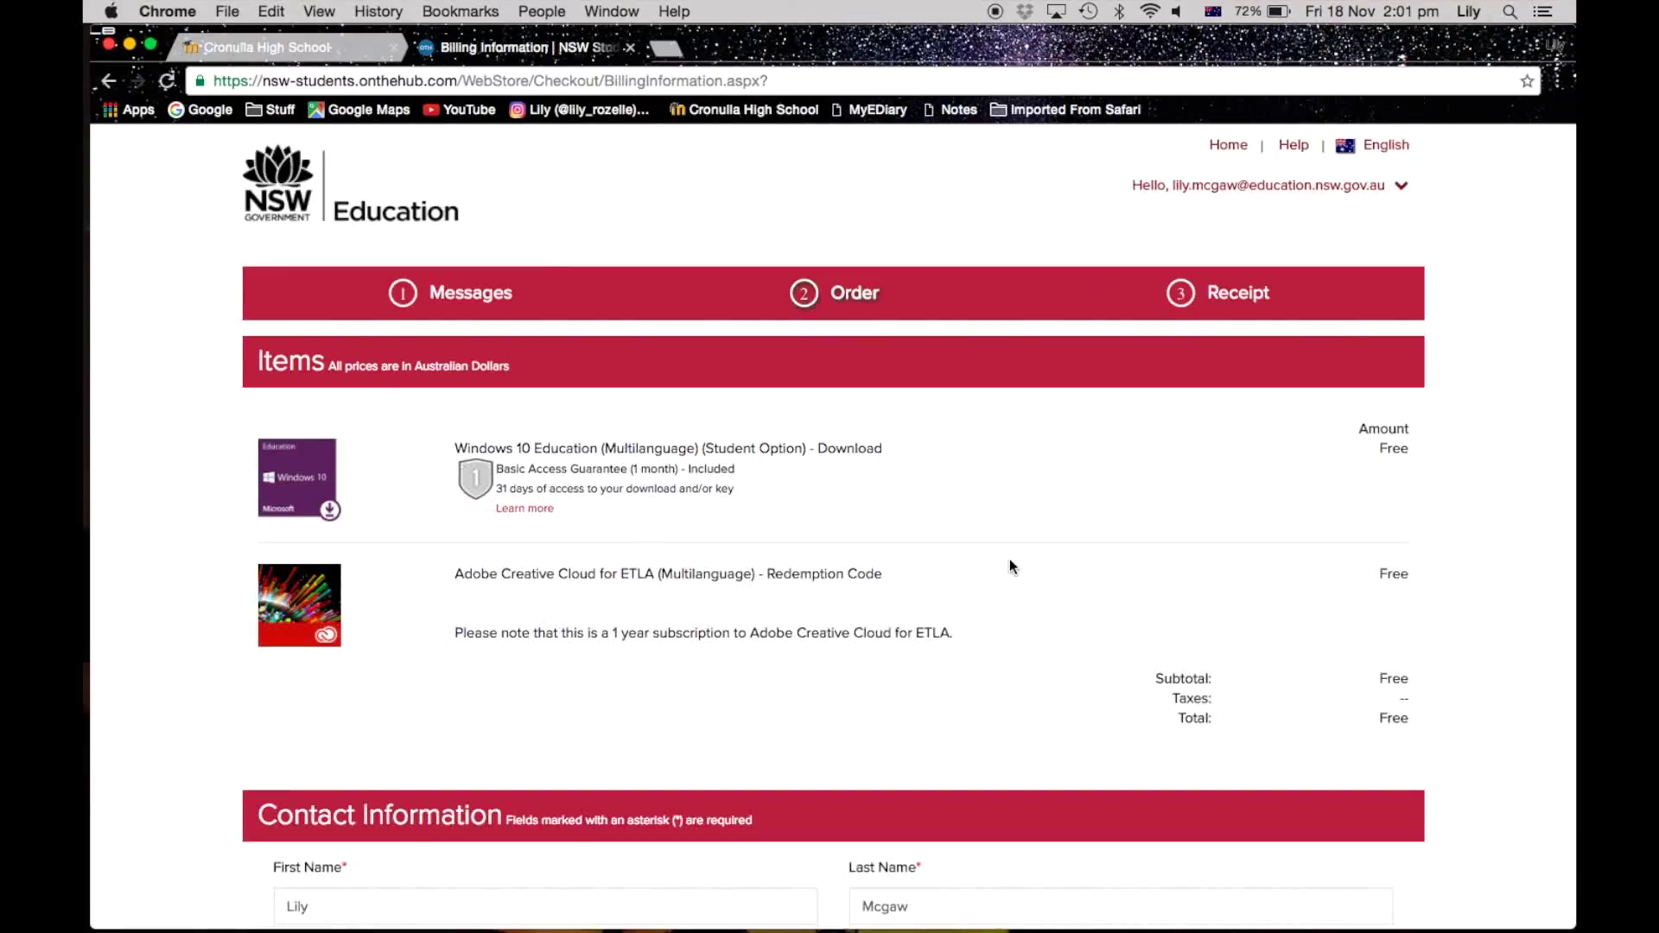
pyautogui.scroll(-4, 1010, 562)
pyautogui.scroll(5, 1011, 567)
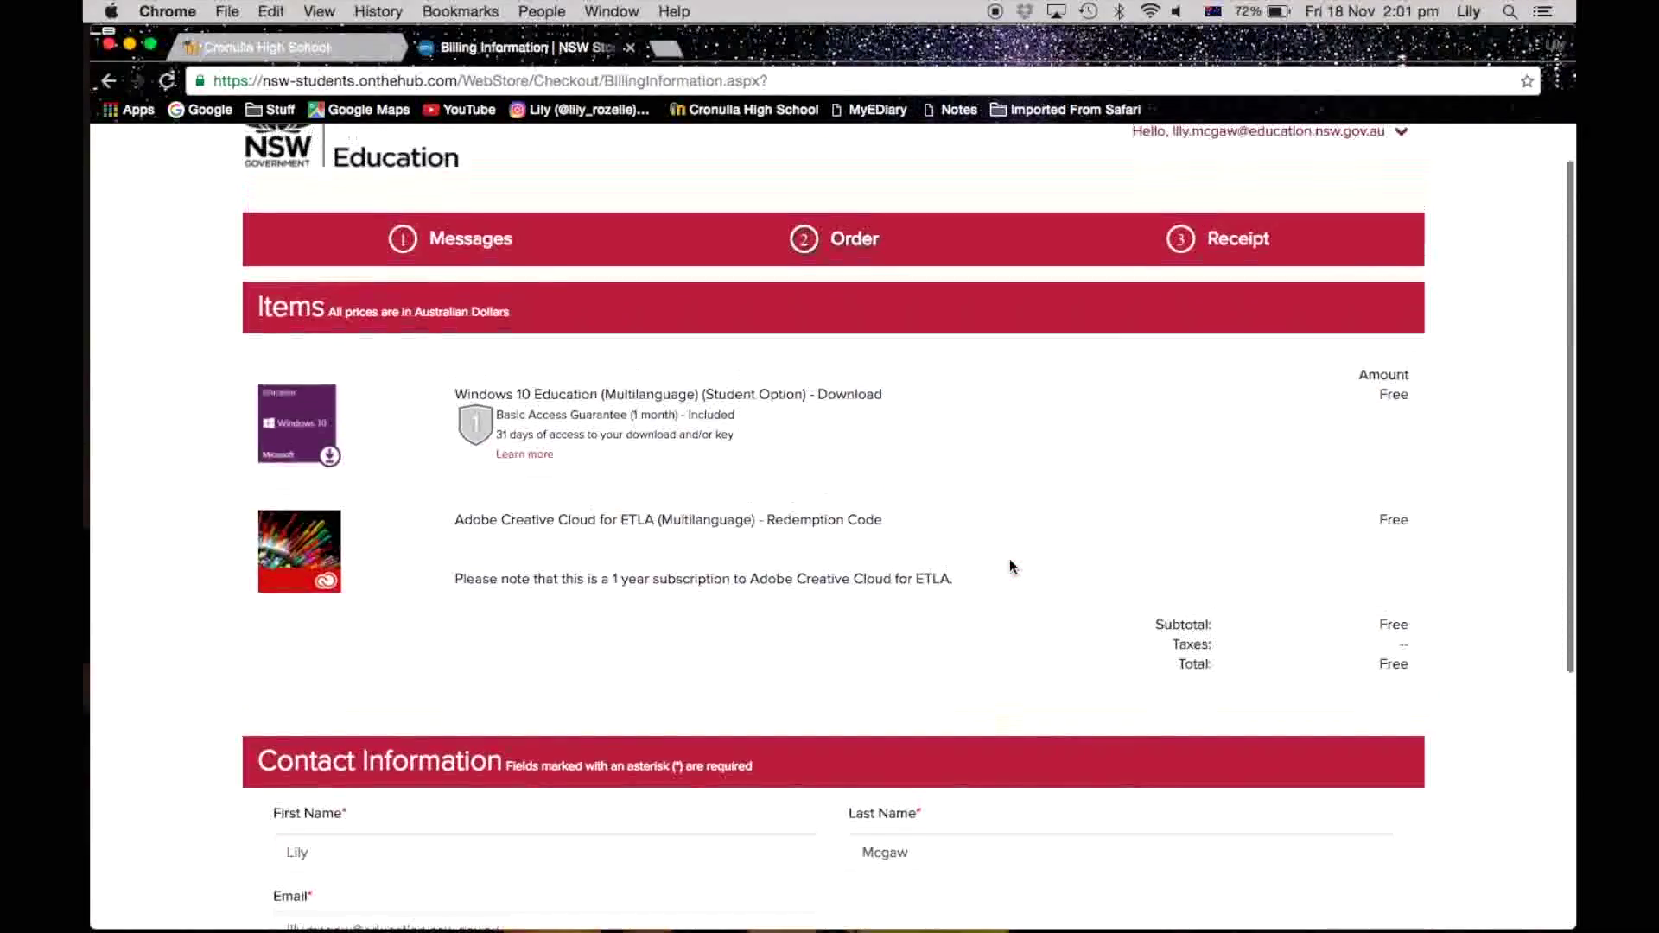
pyautogui.scroll(-3, 1009, 559)
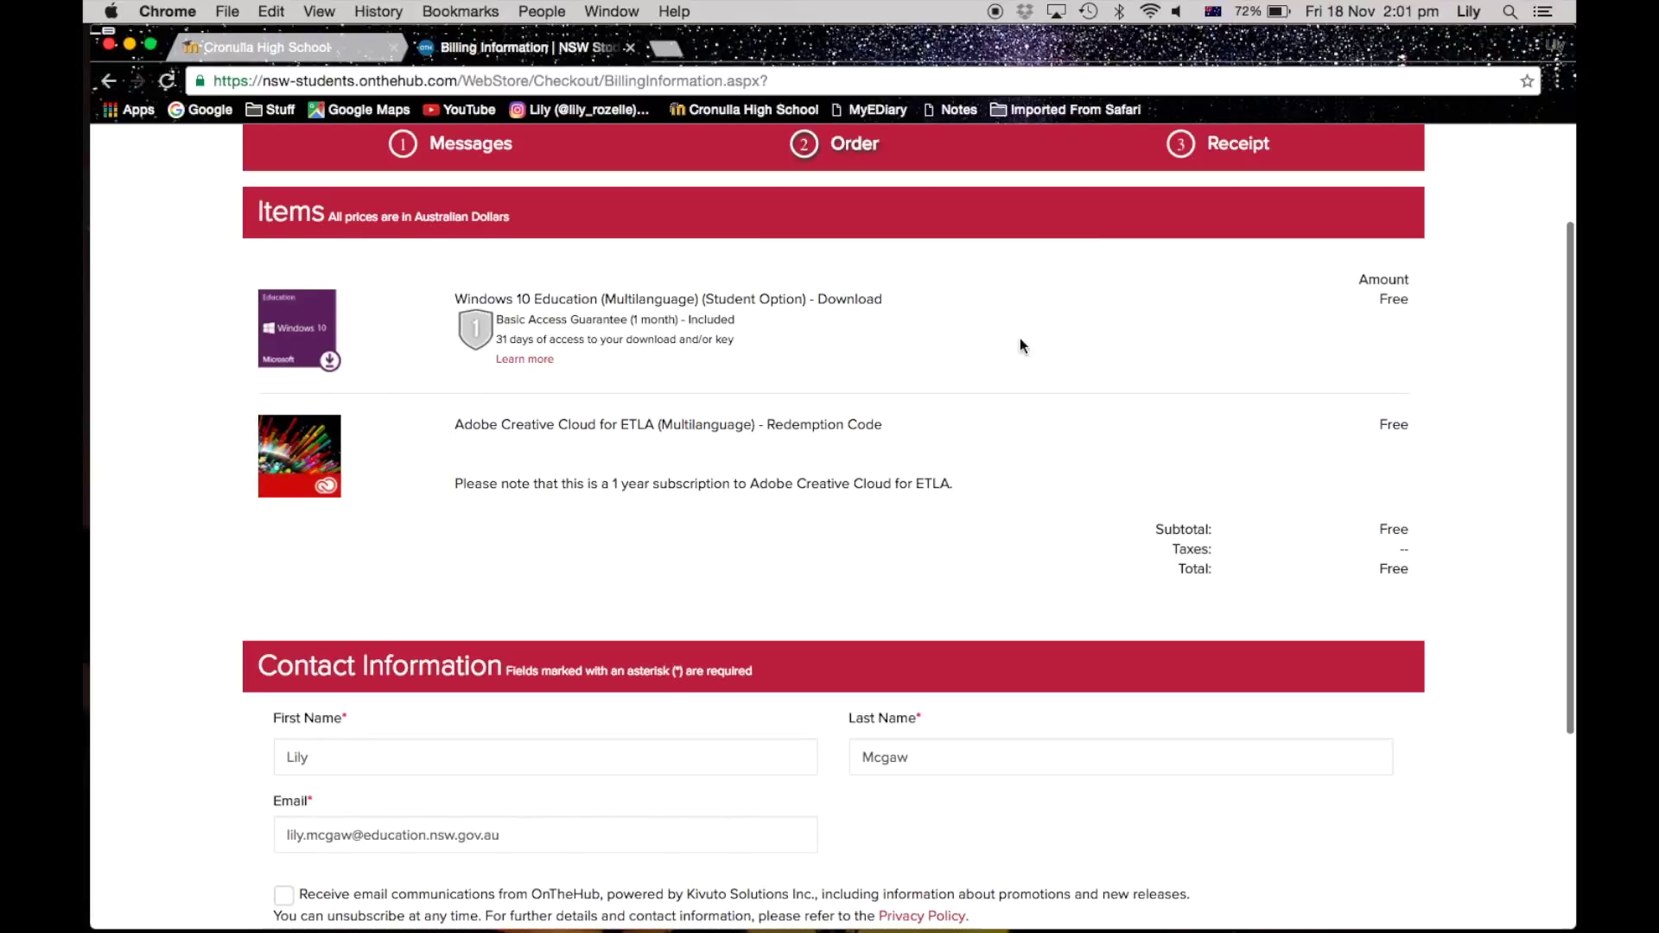
pyautogui.scroll(-5, 1101, 456)
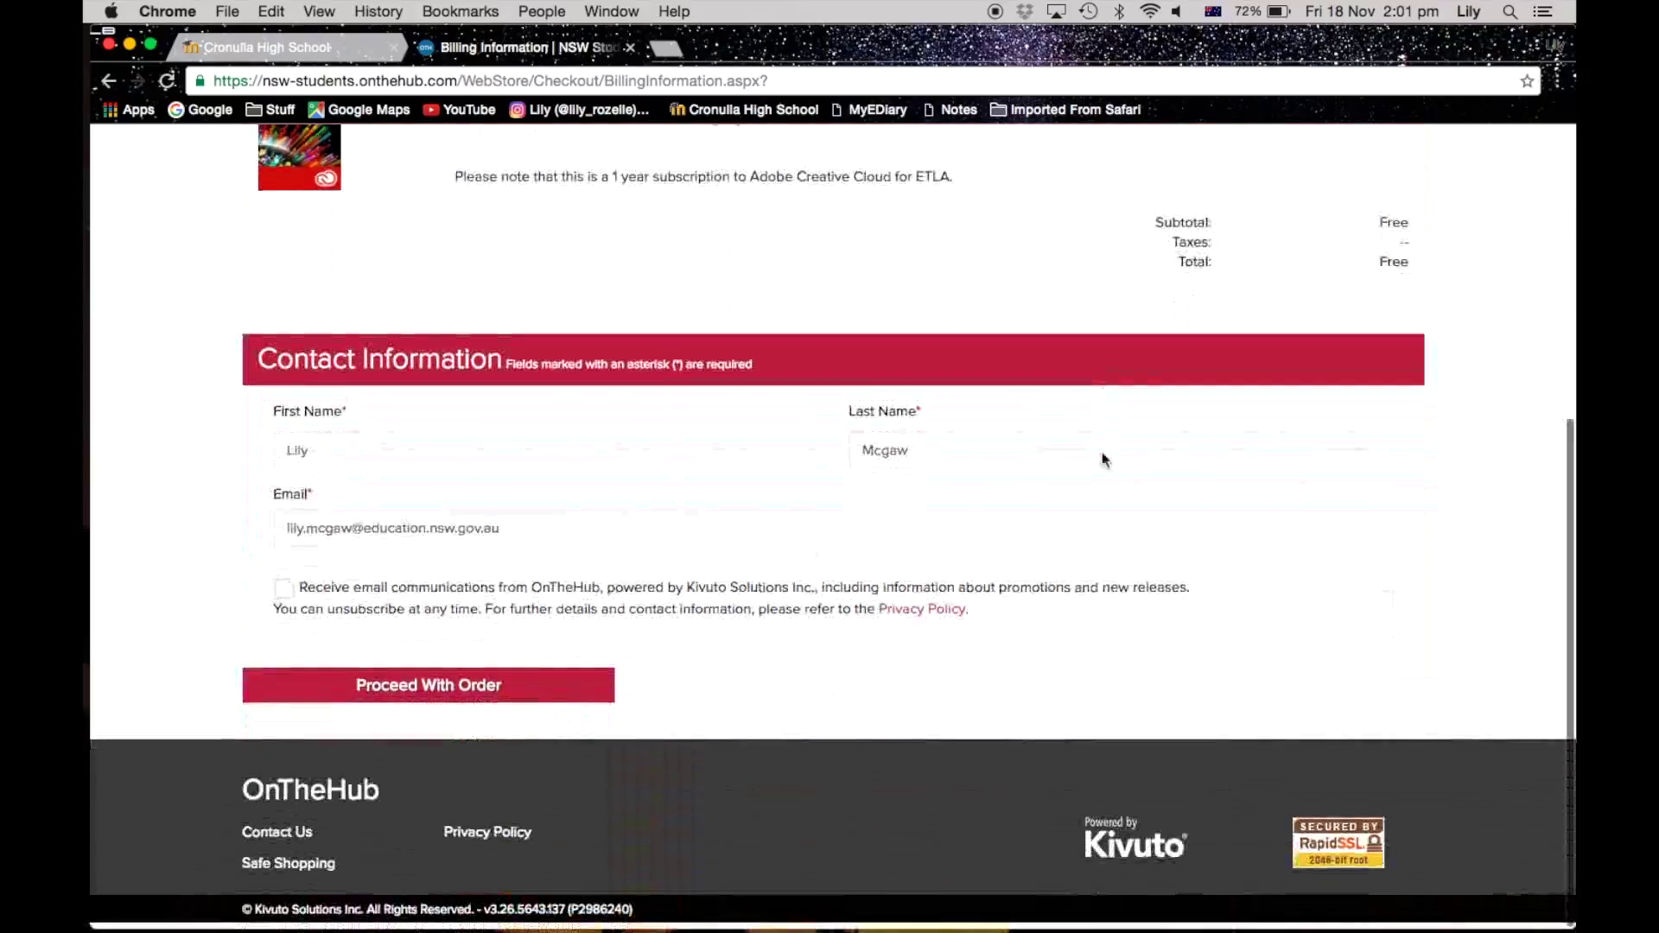
# Step: Place the order and open the Order Receipt down to the Adobe Creative Cloud redemption code
pyautogui.click(337, 707)
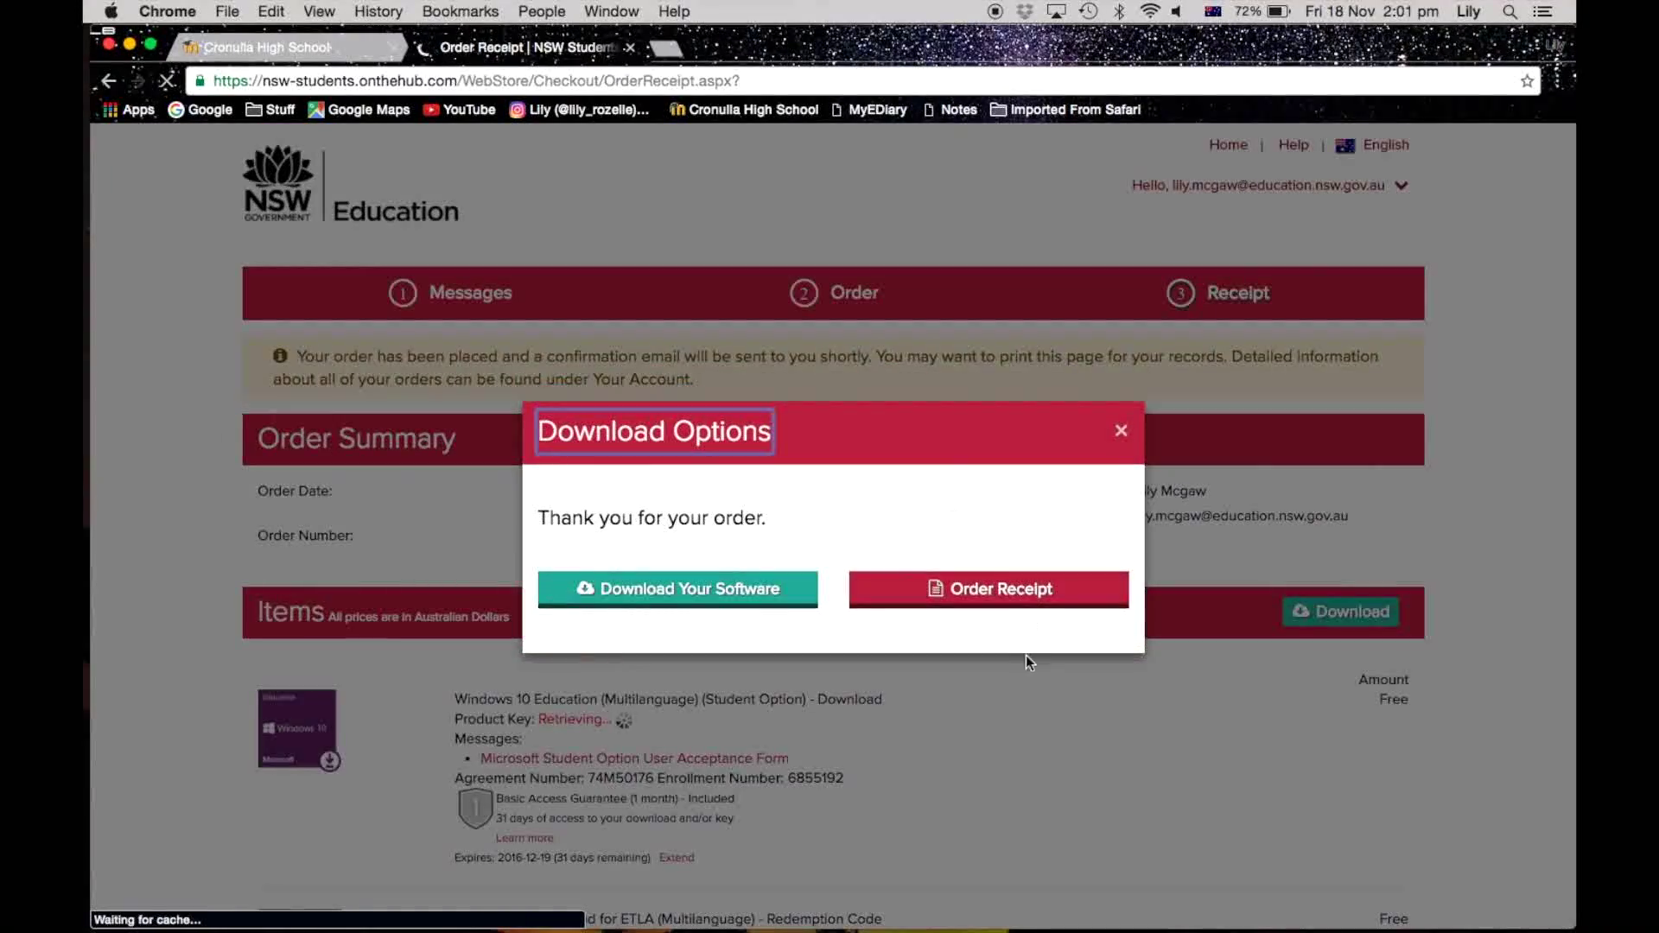
pyautogui.click(993, 594)
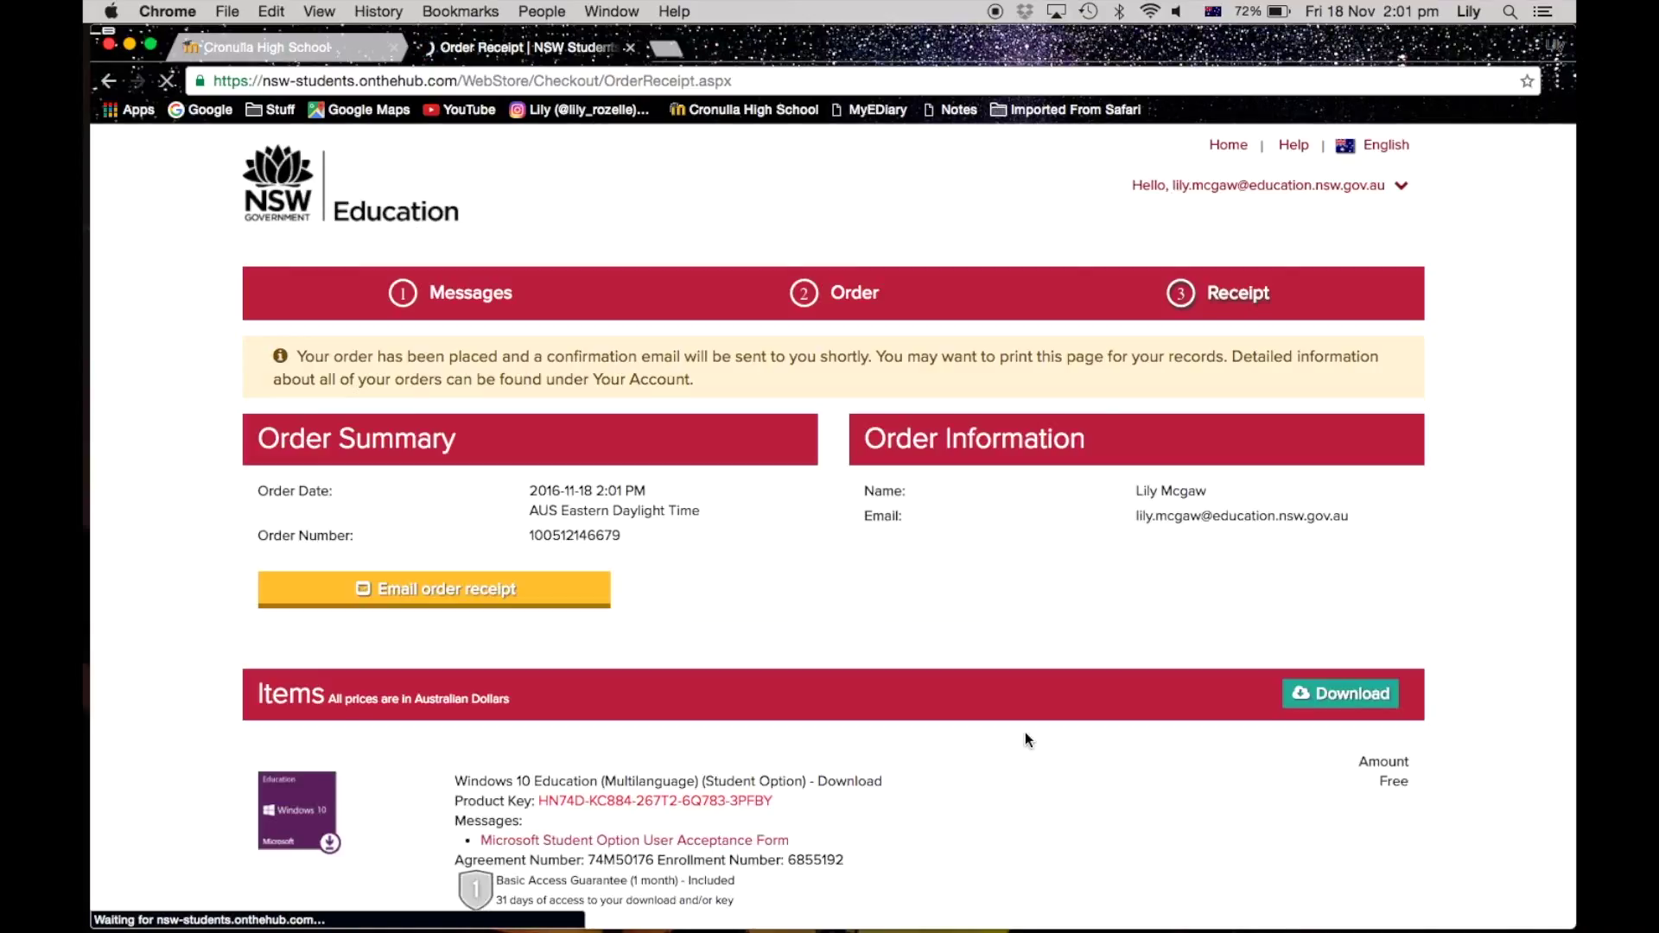
pyautogui.scroll(-5, 1025, 733)
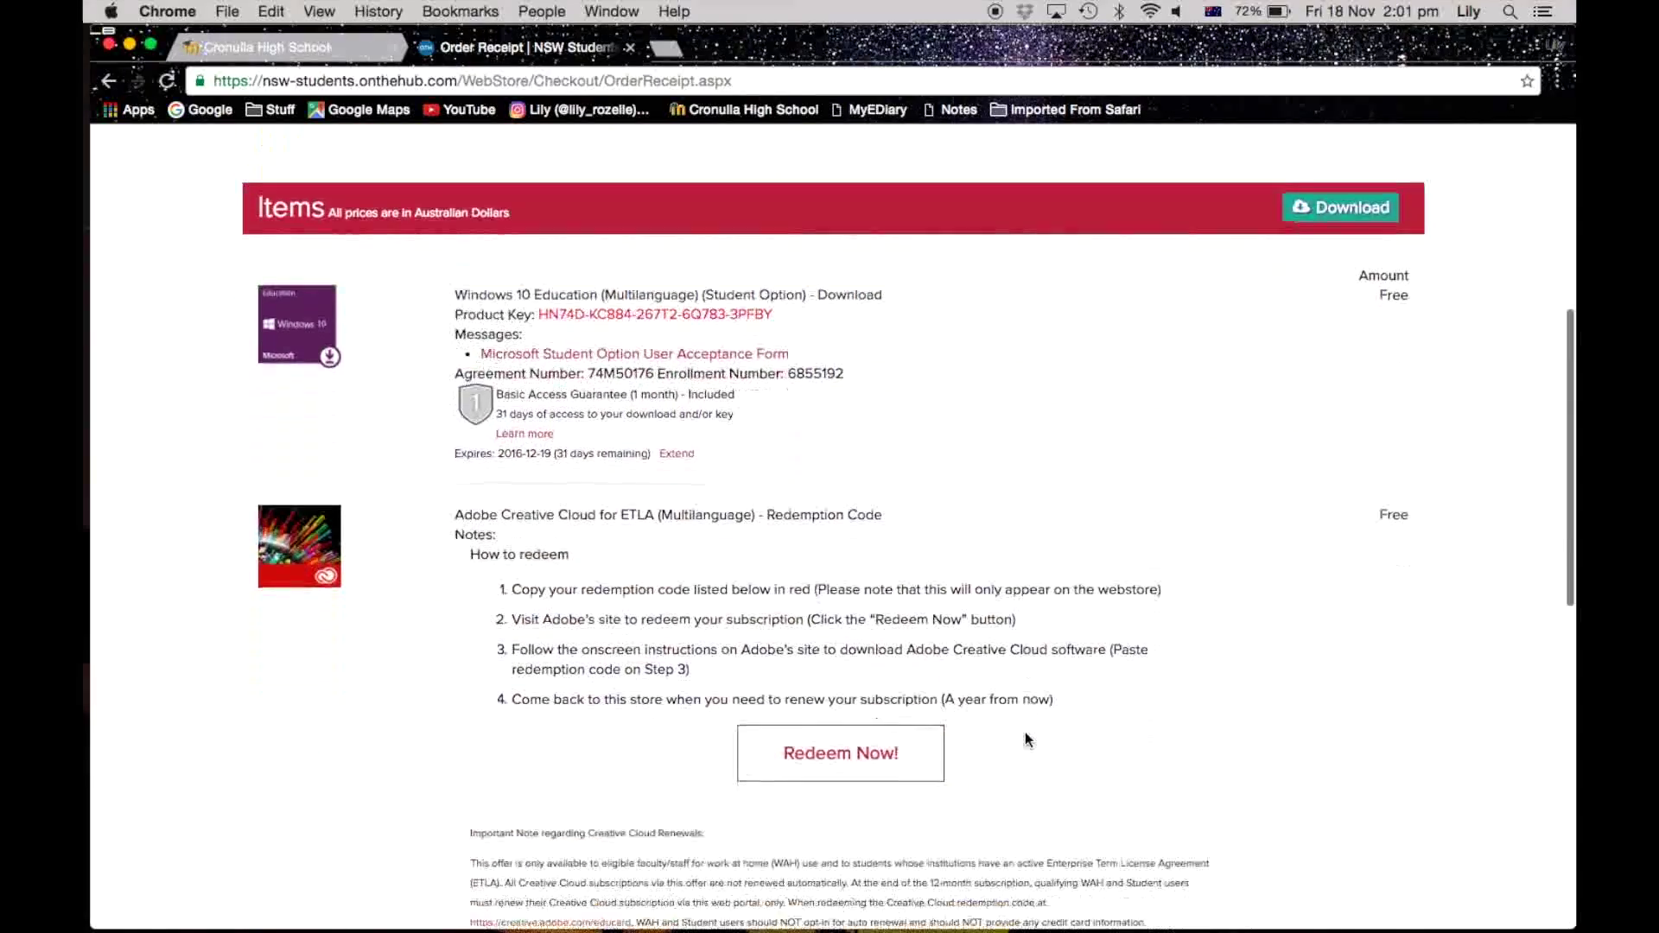
pyautogui.scroll(-3, 1025, 732)
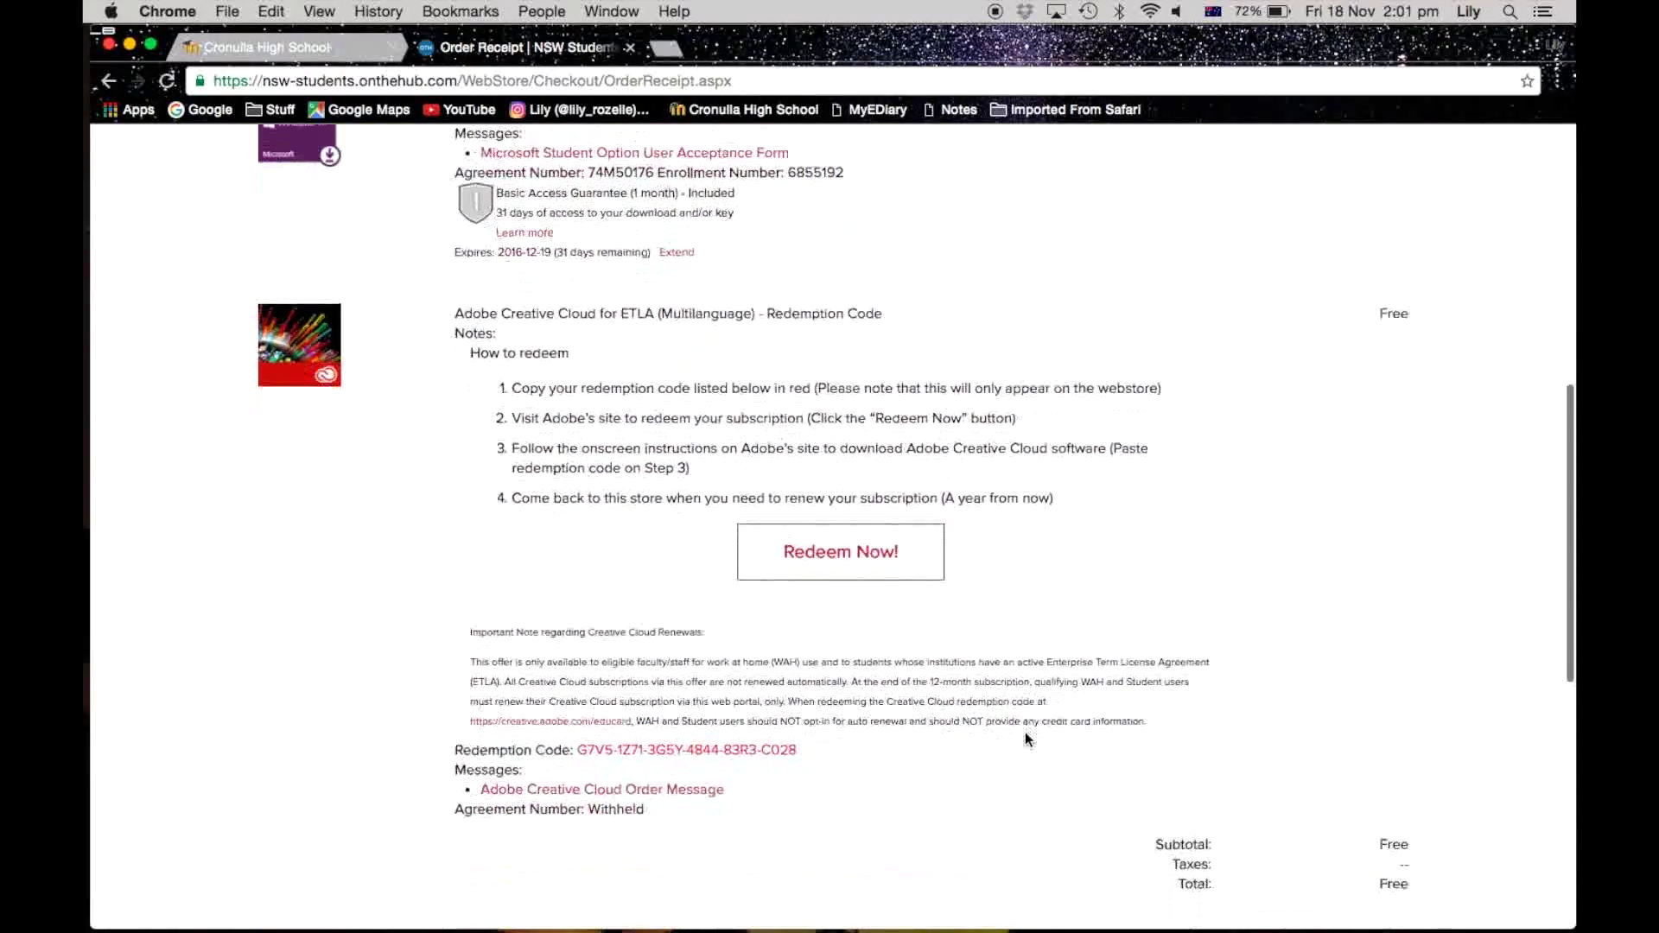
pyautogui.scroll(-2, 878, 755)
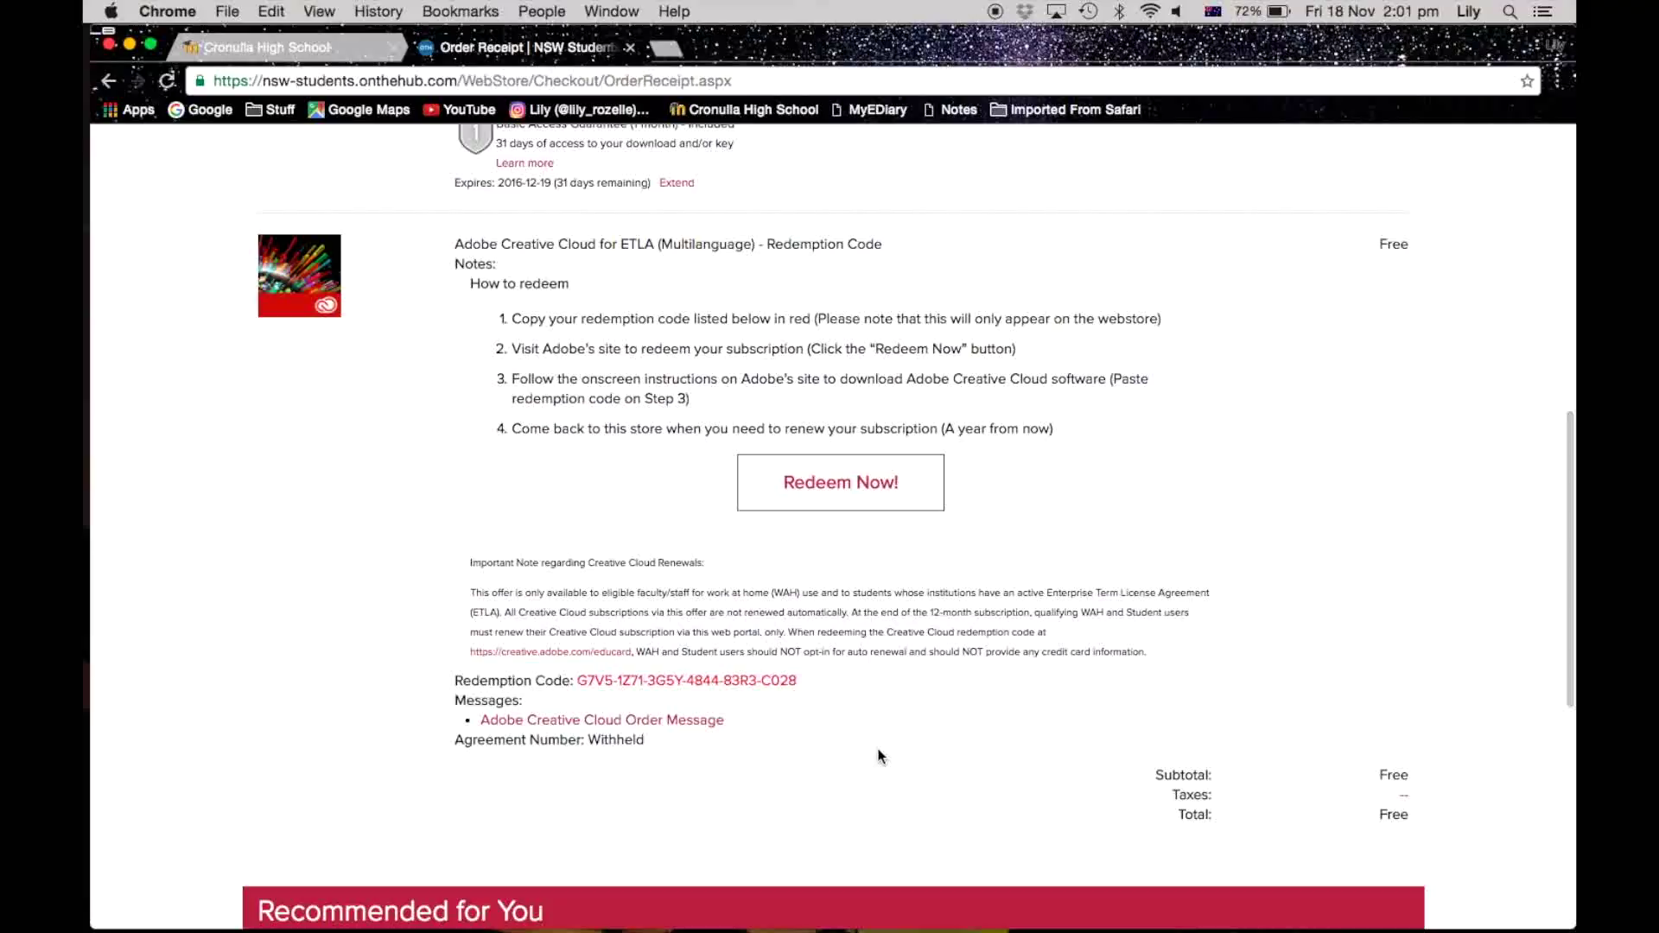
# Step: Screenshot the receipt area and copy the red Creative Cloud redemption code
pyautogui.press('super+shift+4')
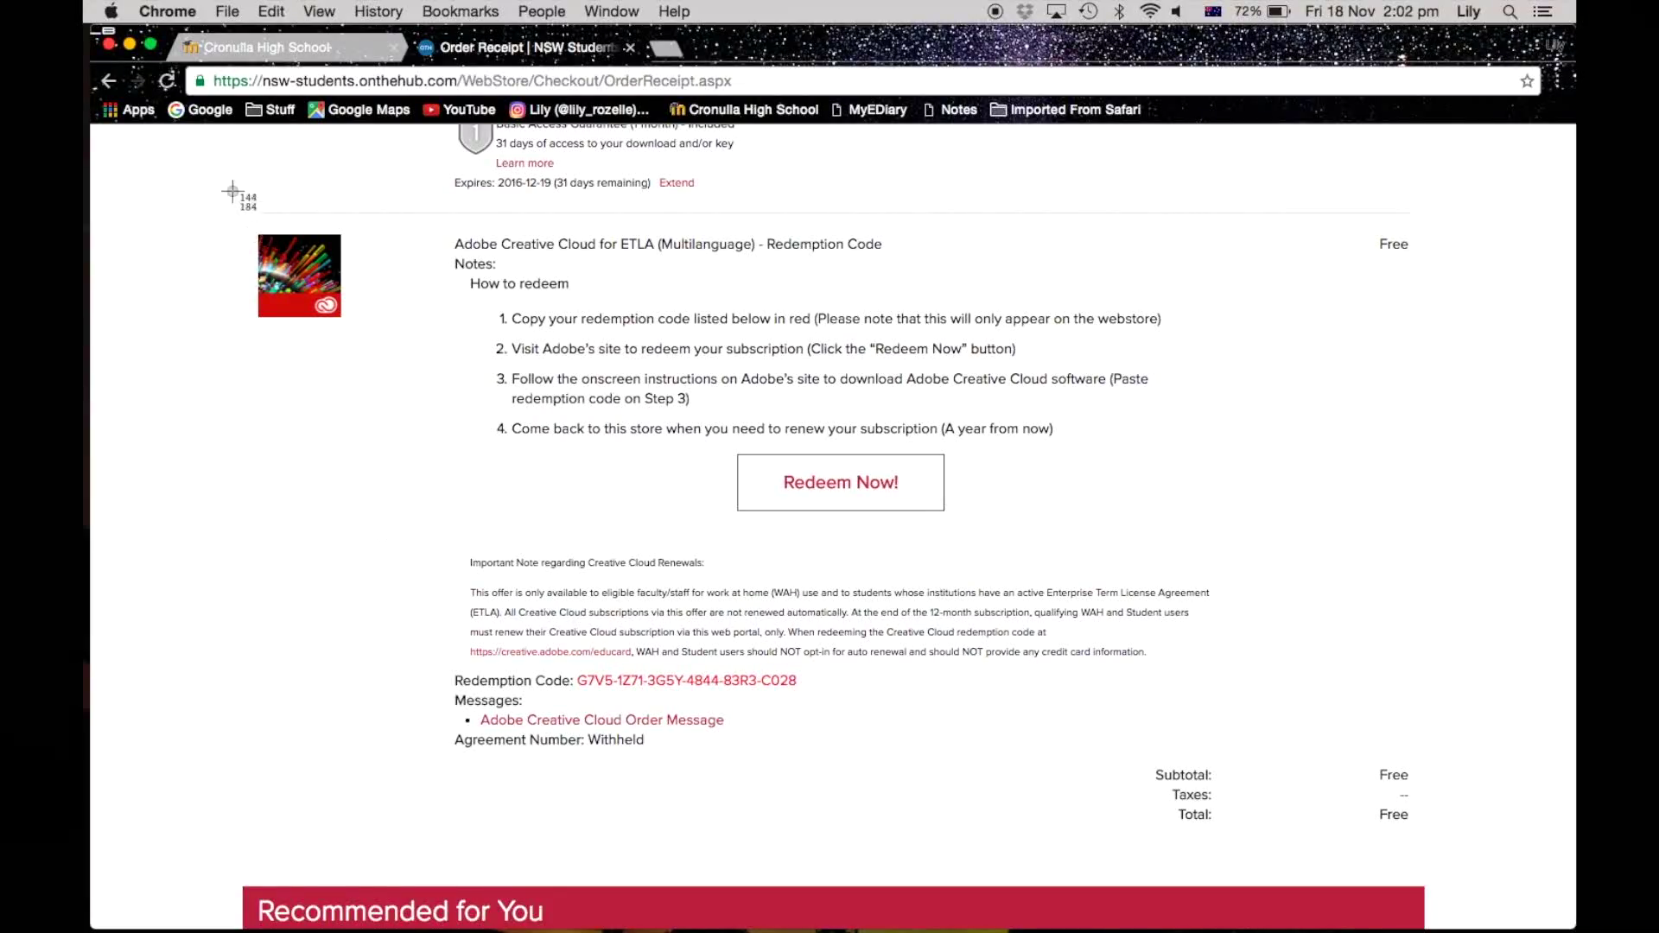
pyautogui.moveTo(232, 192); pyautogui.dragTo(1440, 846)
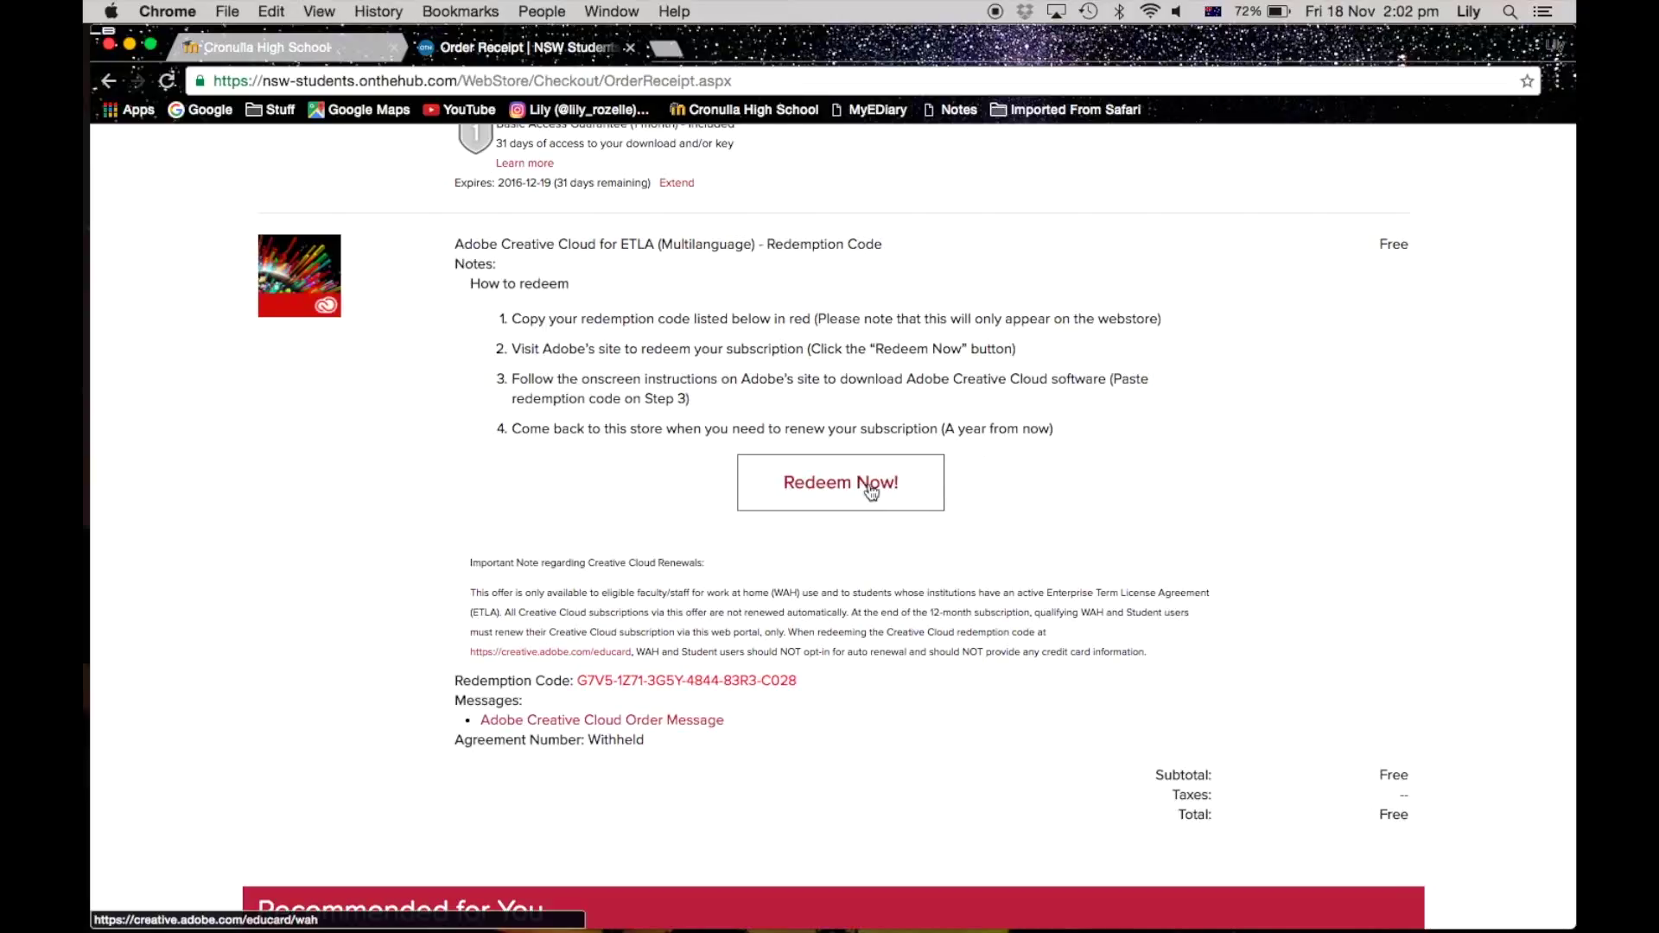
pyautogui.moveTo(797, 680); pyautogui.dragTo(578, 683)
pyautogui.press('super+c')
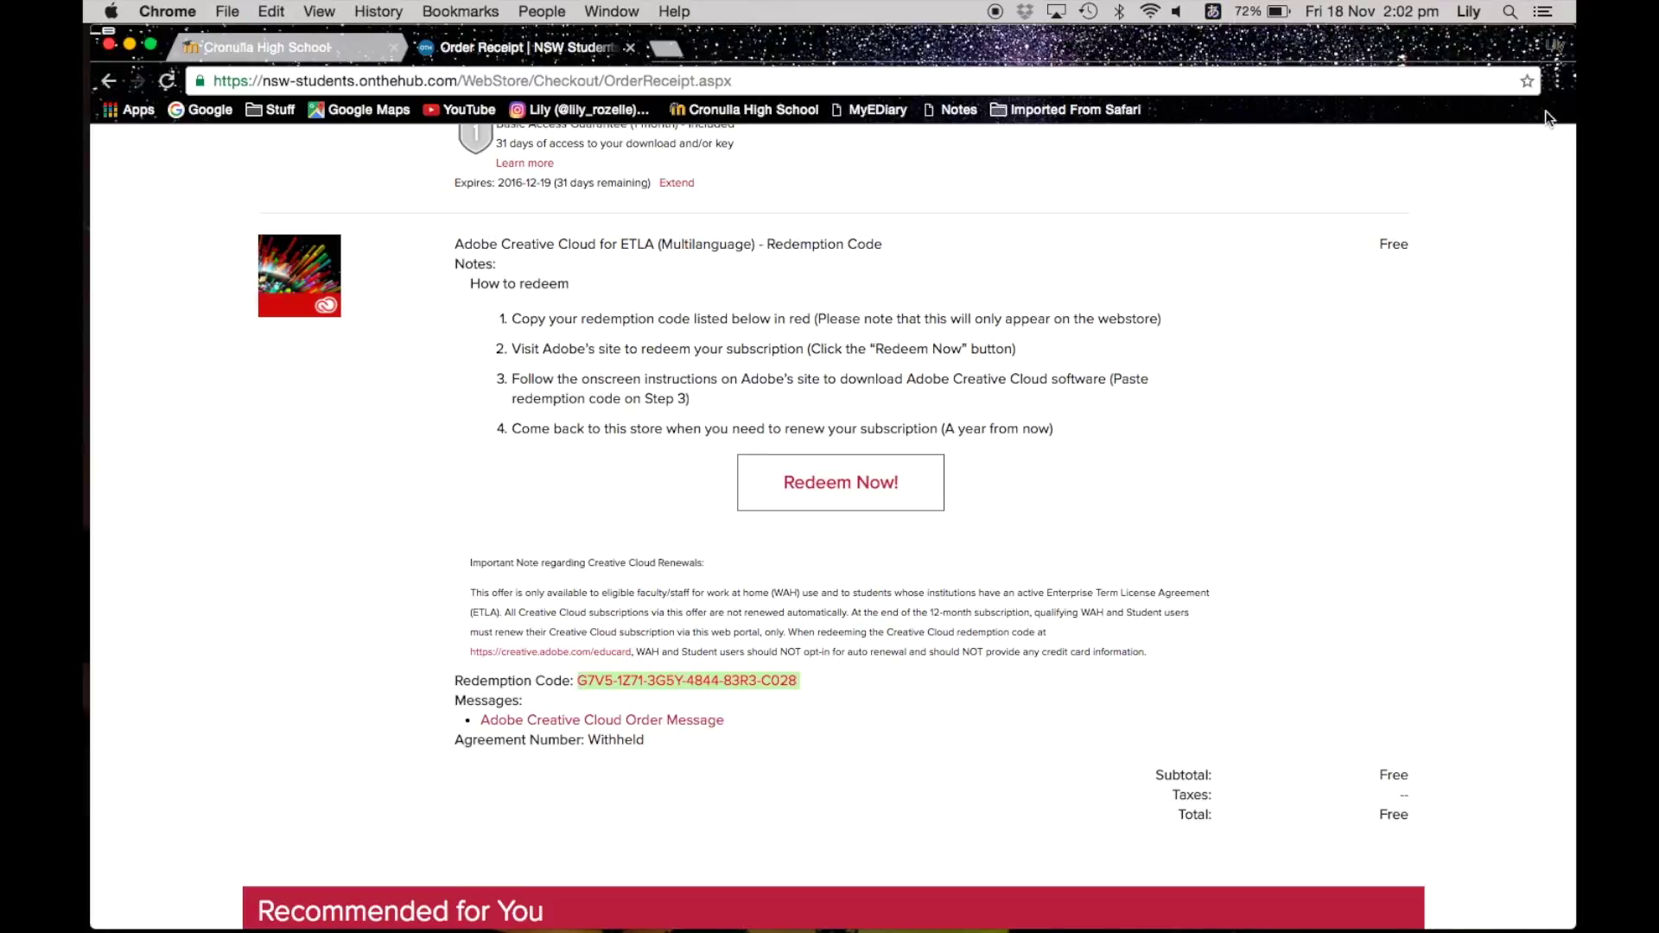
# Step: Launch Microsoft Word through Spotlight
pyautogui.press('super+space')
pyautogui.write('word')
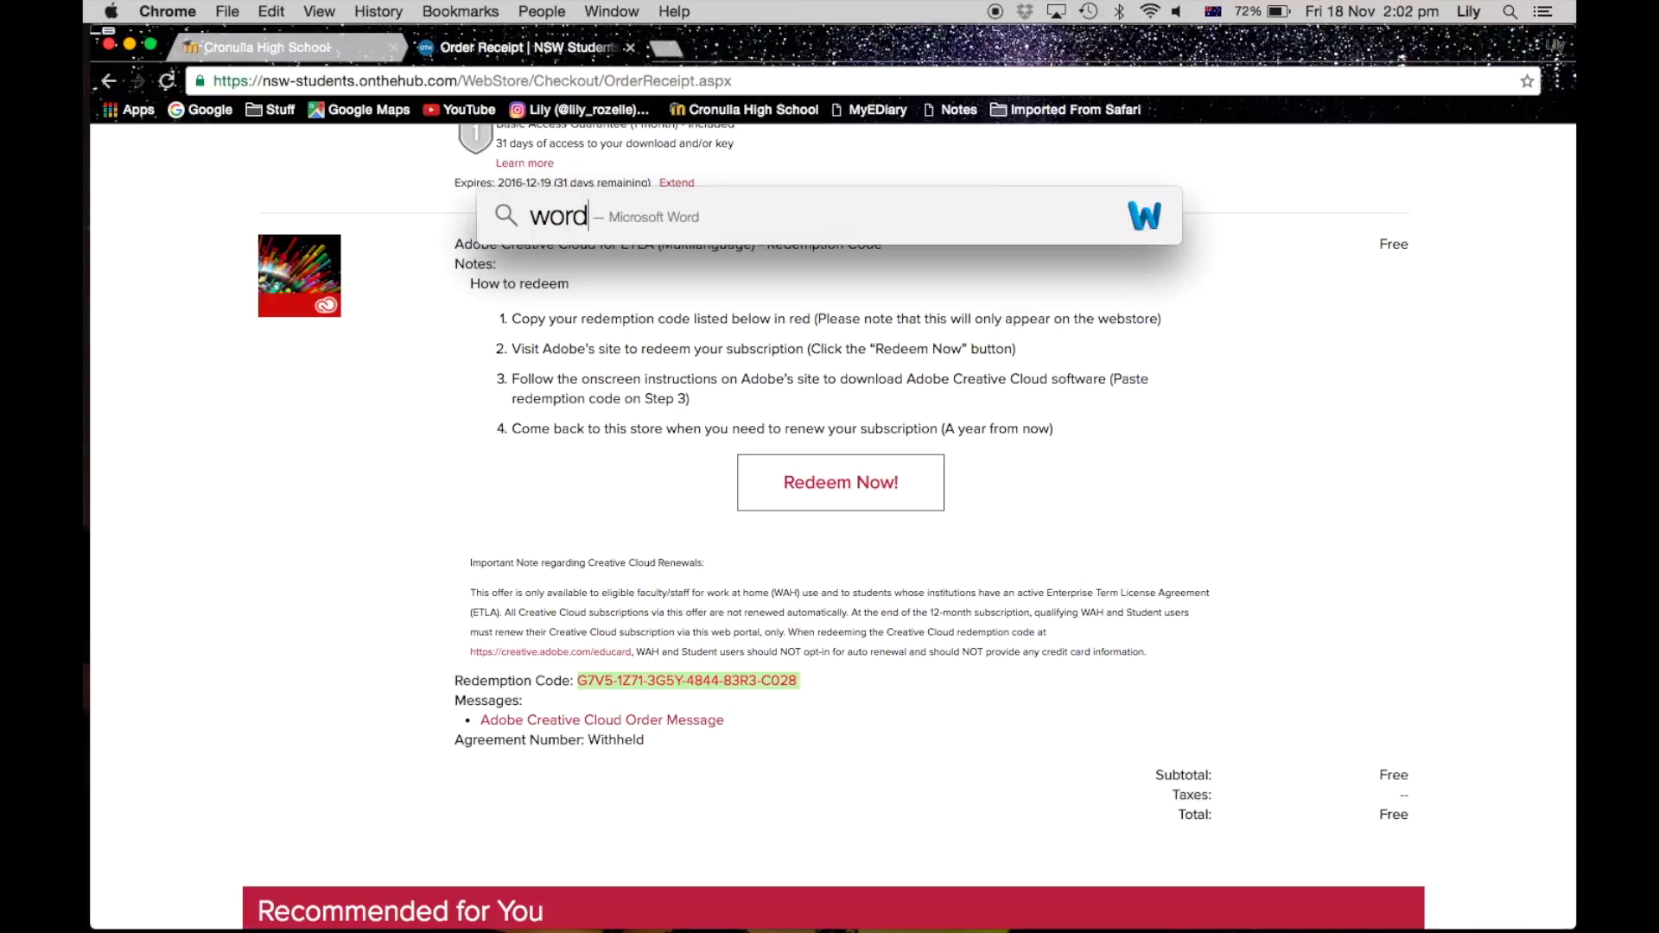
pyautogui.press('Return')
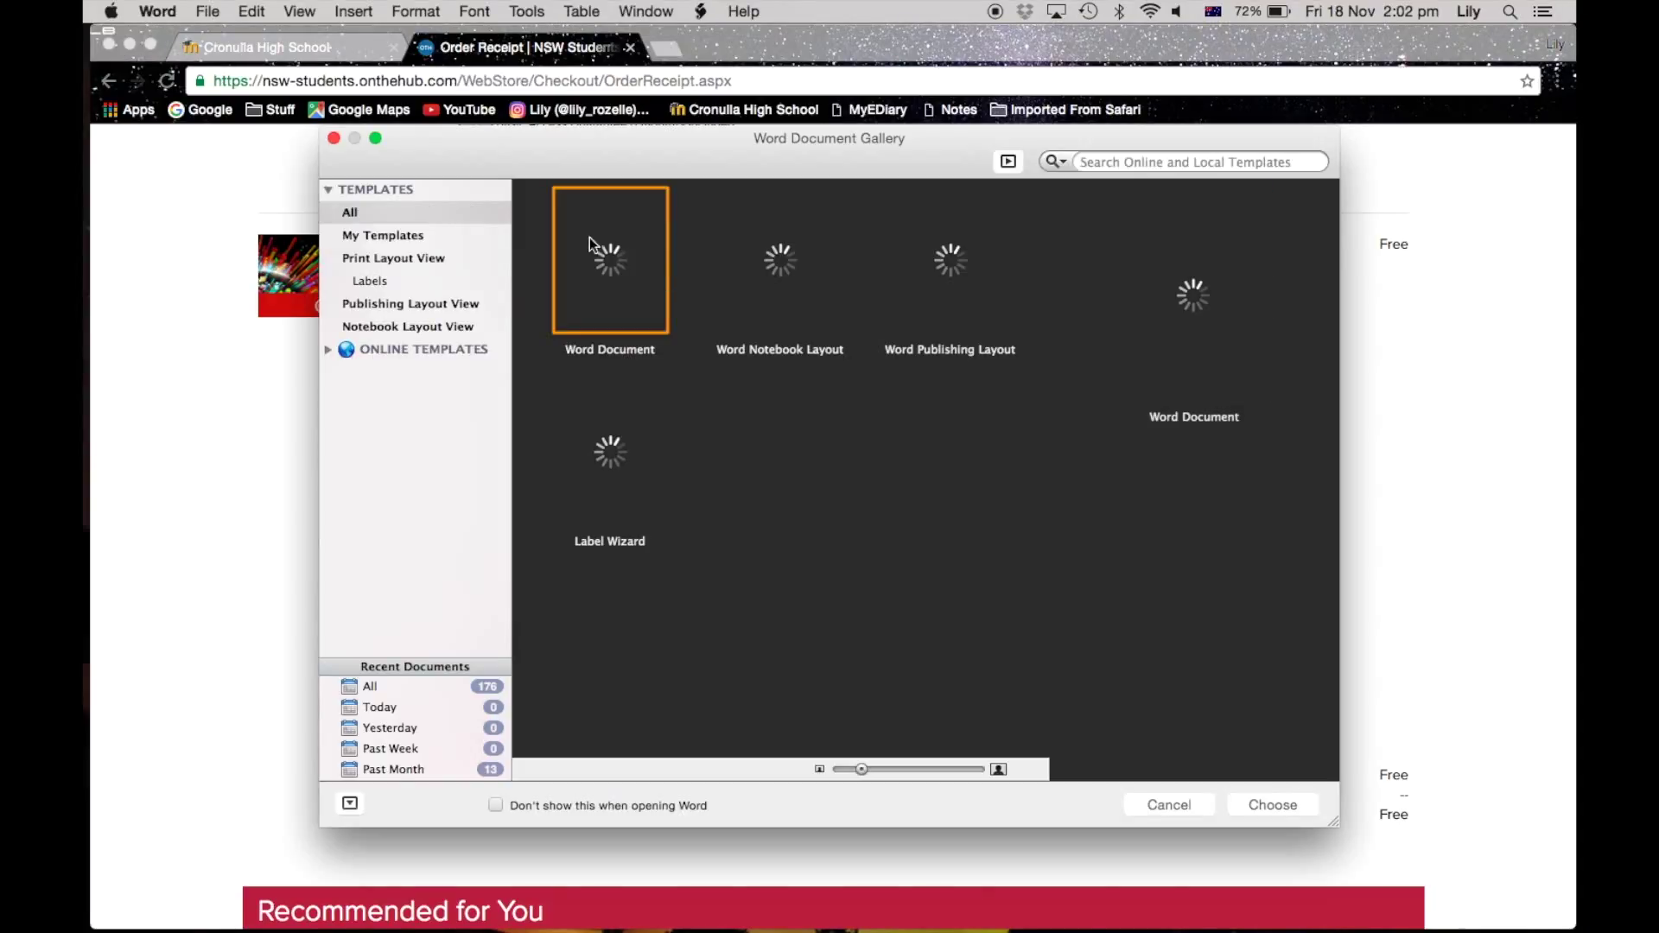
# Step: In a new blank document, paste the redemption code and add the note 'Adobe CC license'
pyautogui.doubleClick(589, 239)
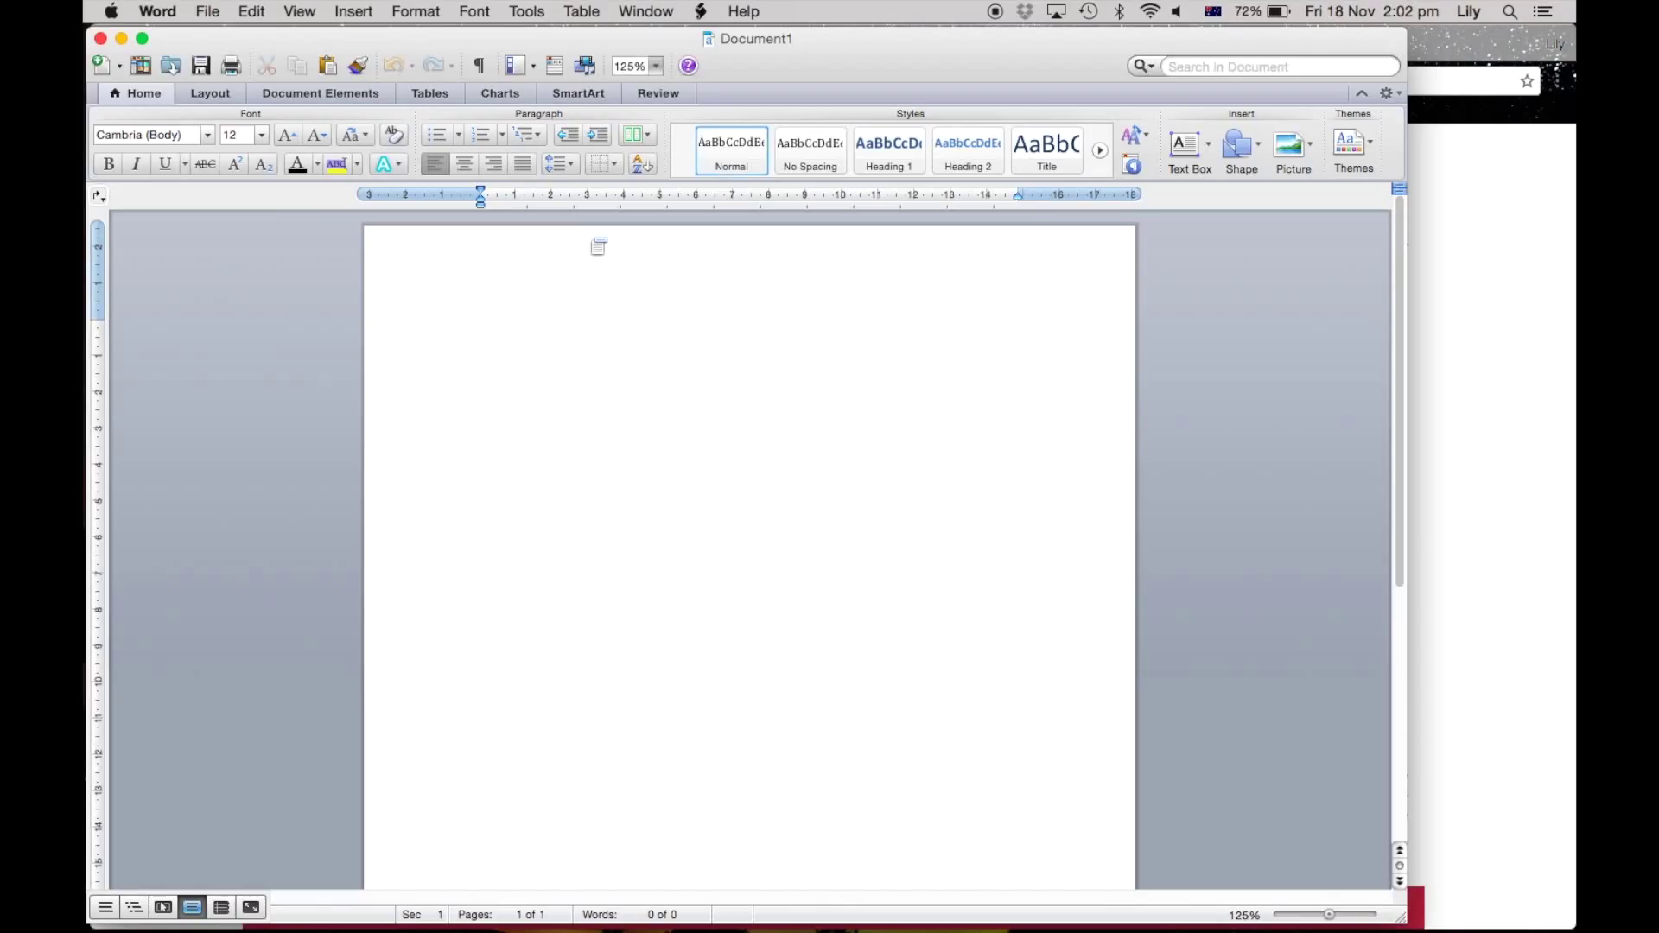
pyautogui.press('super+v')
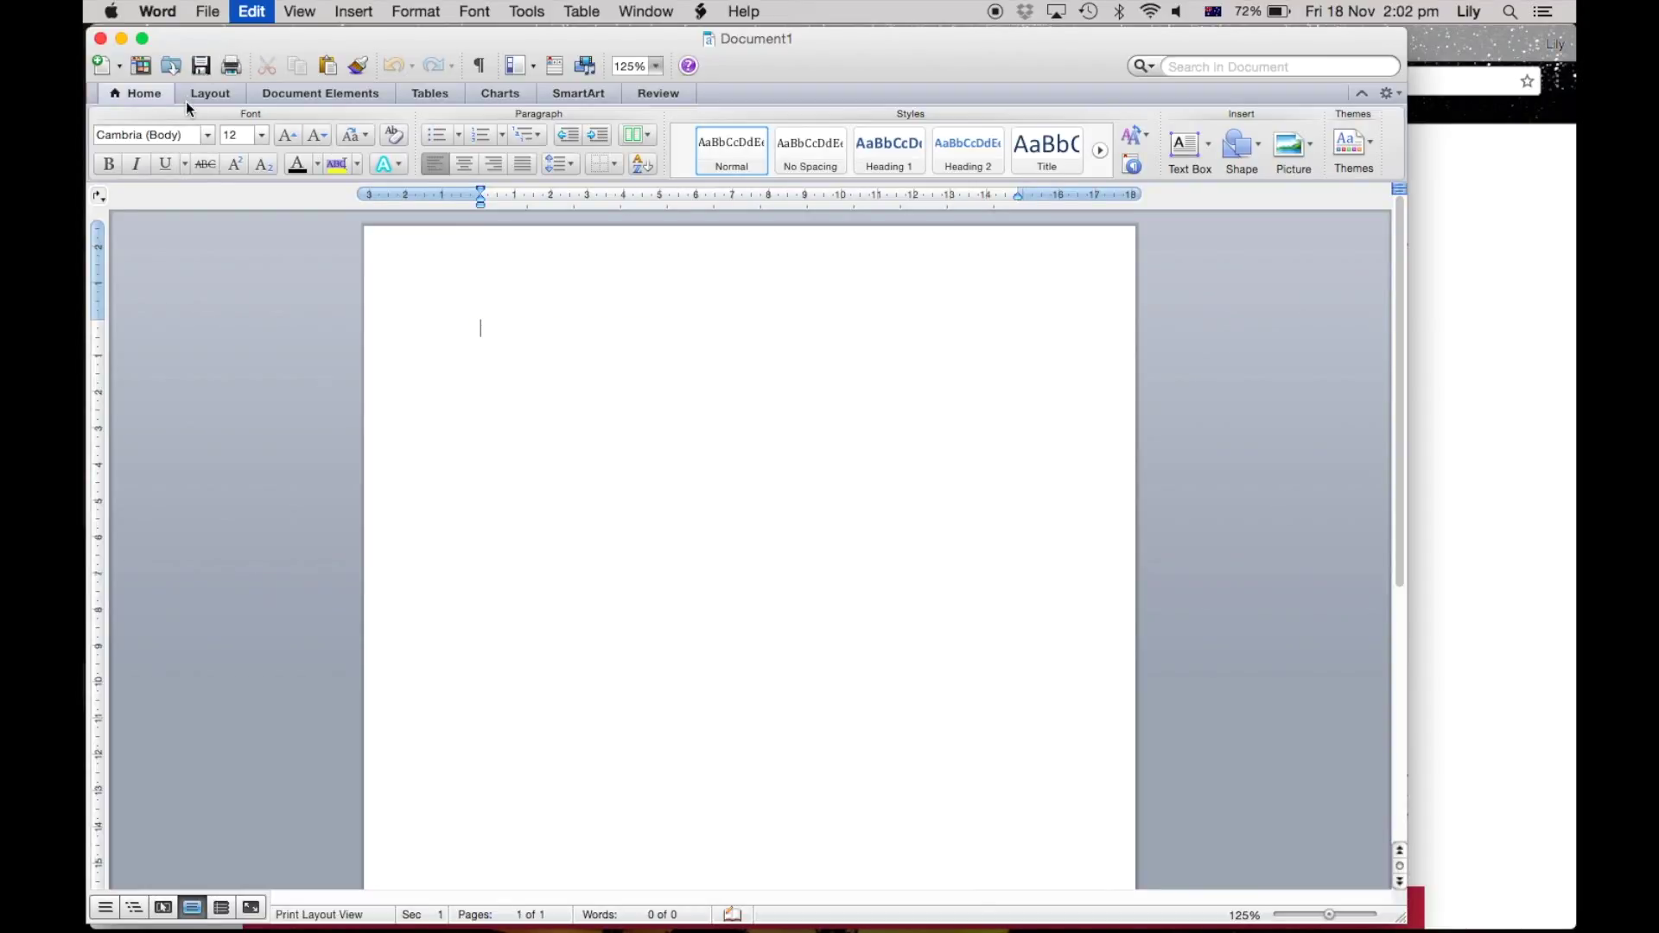
pyautogui.press('super+v')
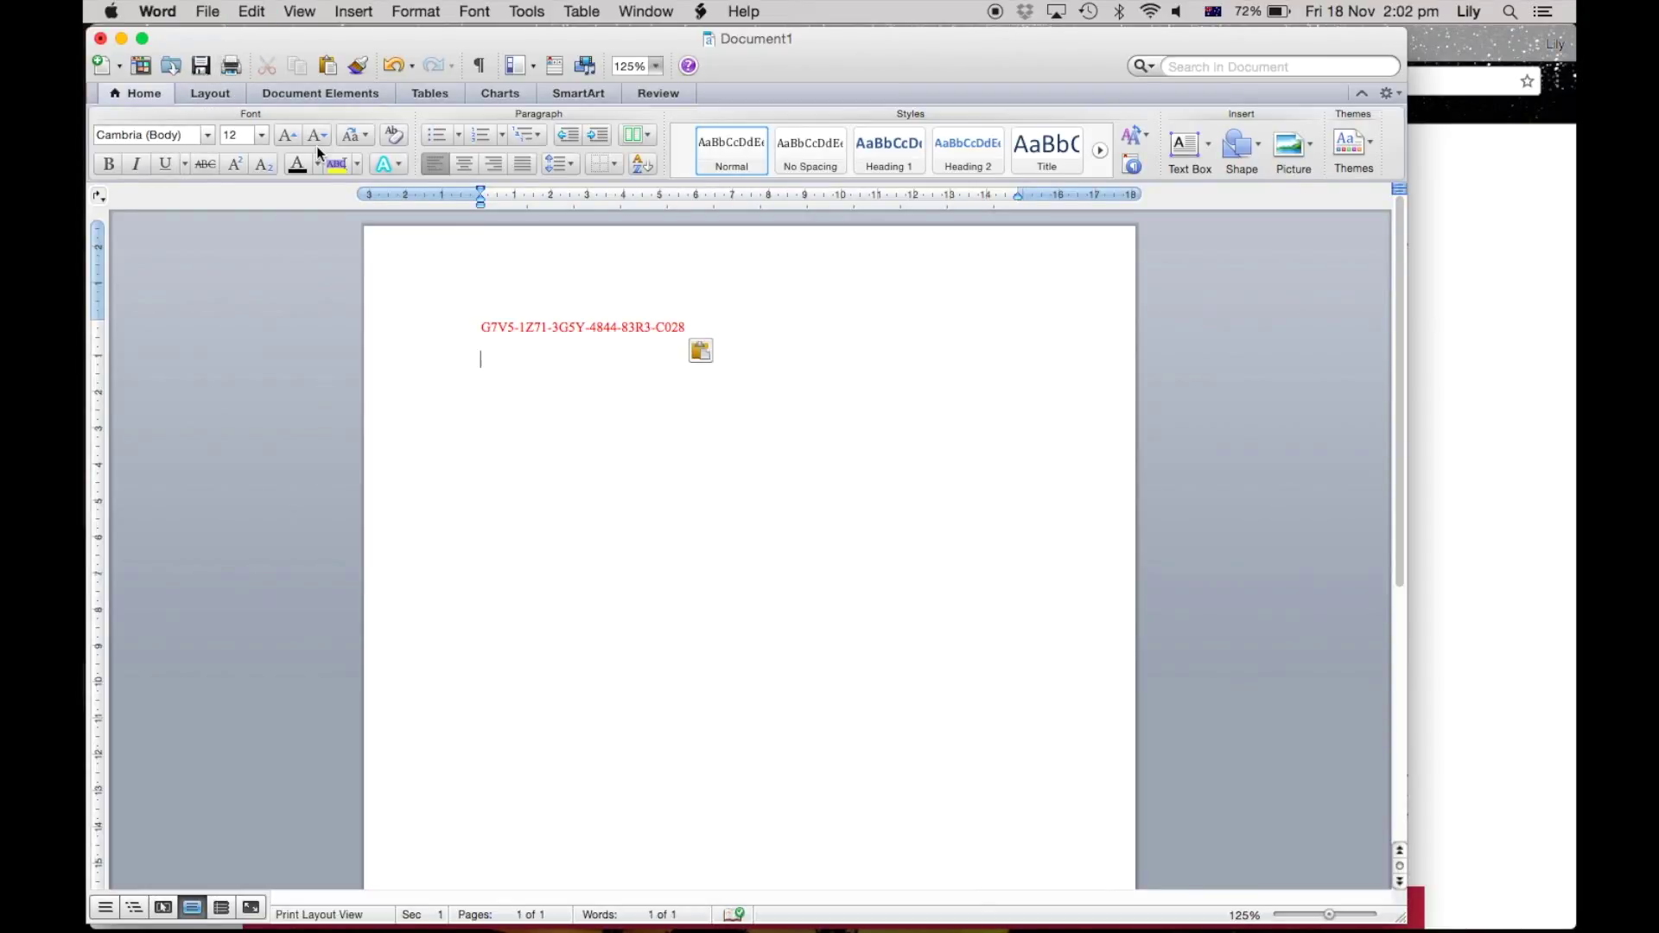
pyautogui.write('Adobe CC license')
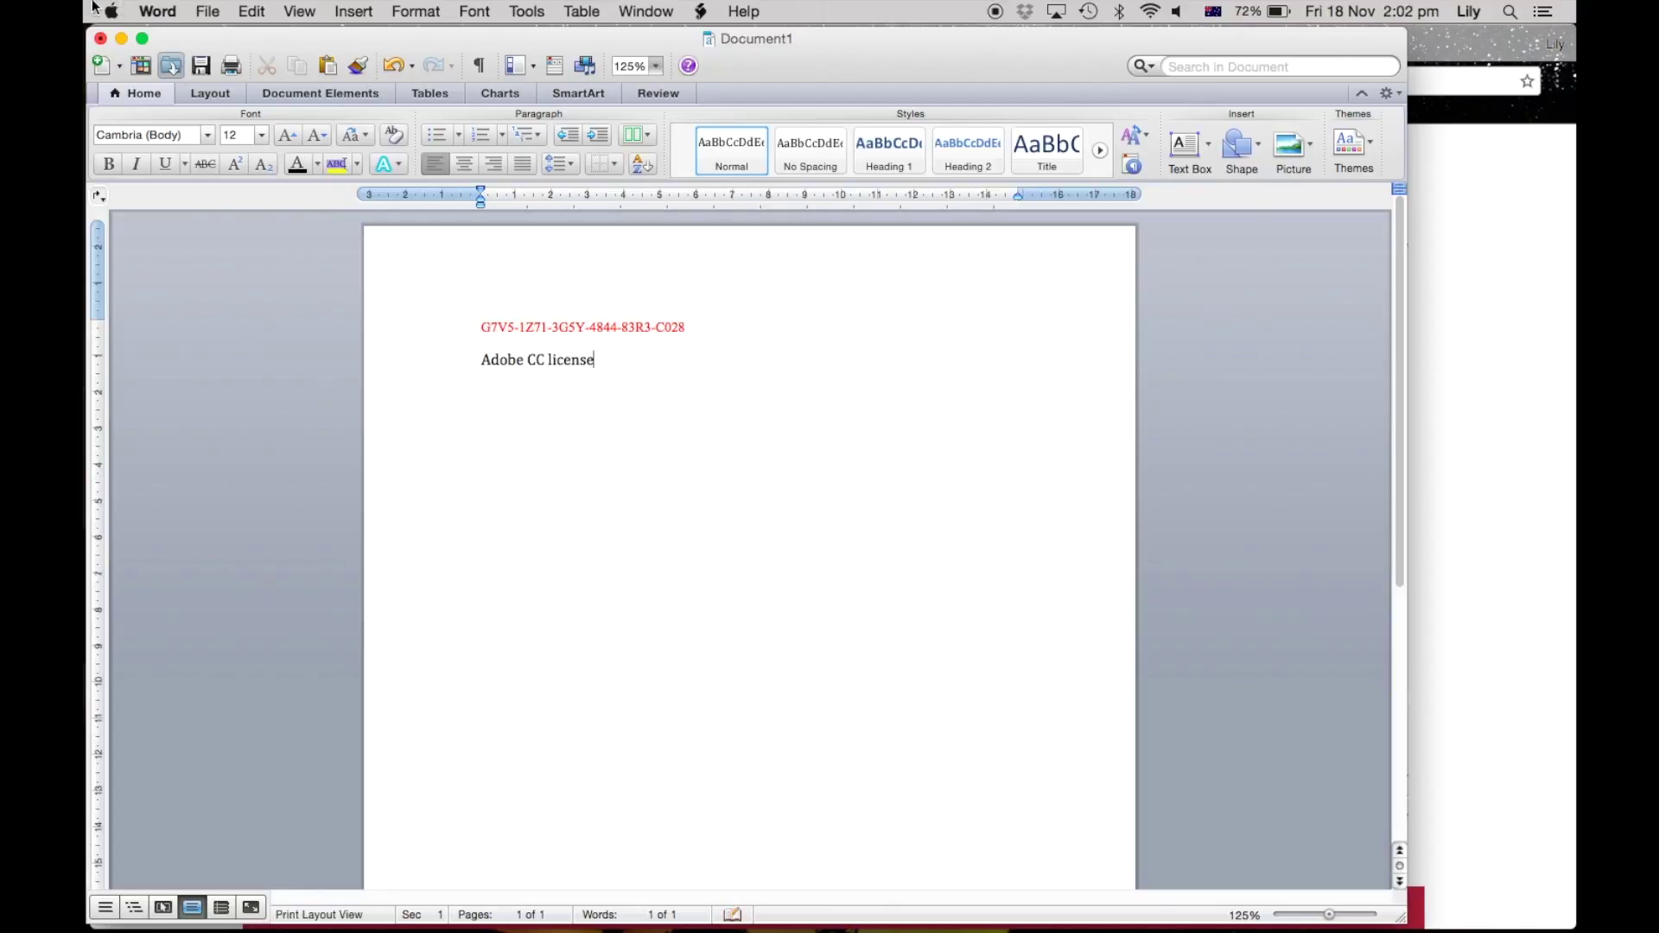
# Step: Save the document to the Desktop as 'Adobe license' and return to Chrome
pyautogui.click(207, 11)
pyautogui.click(270, 184)
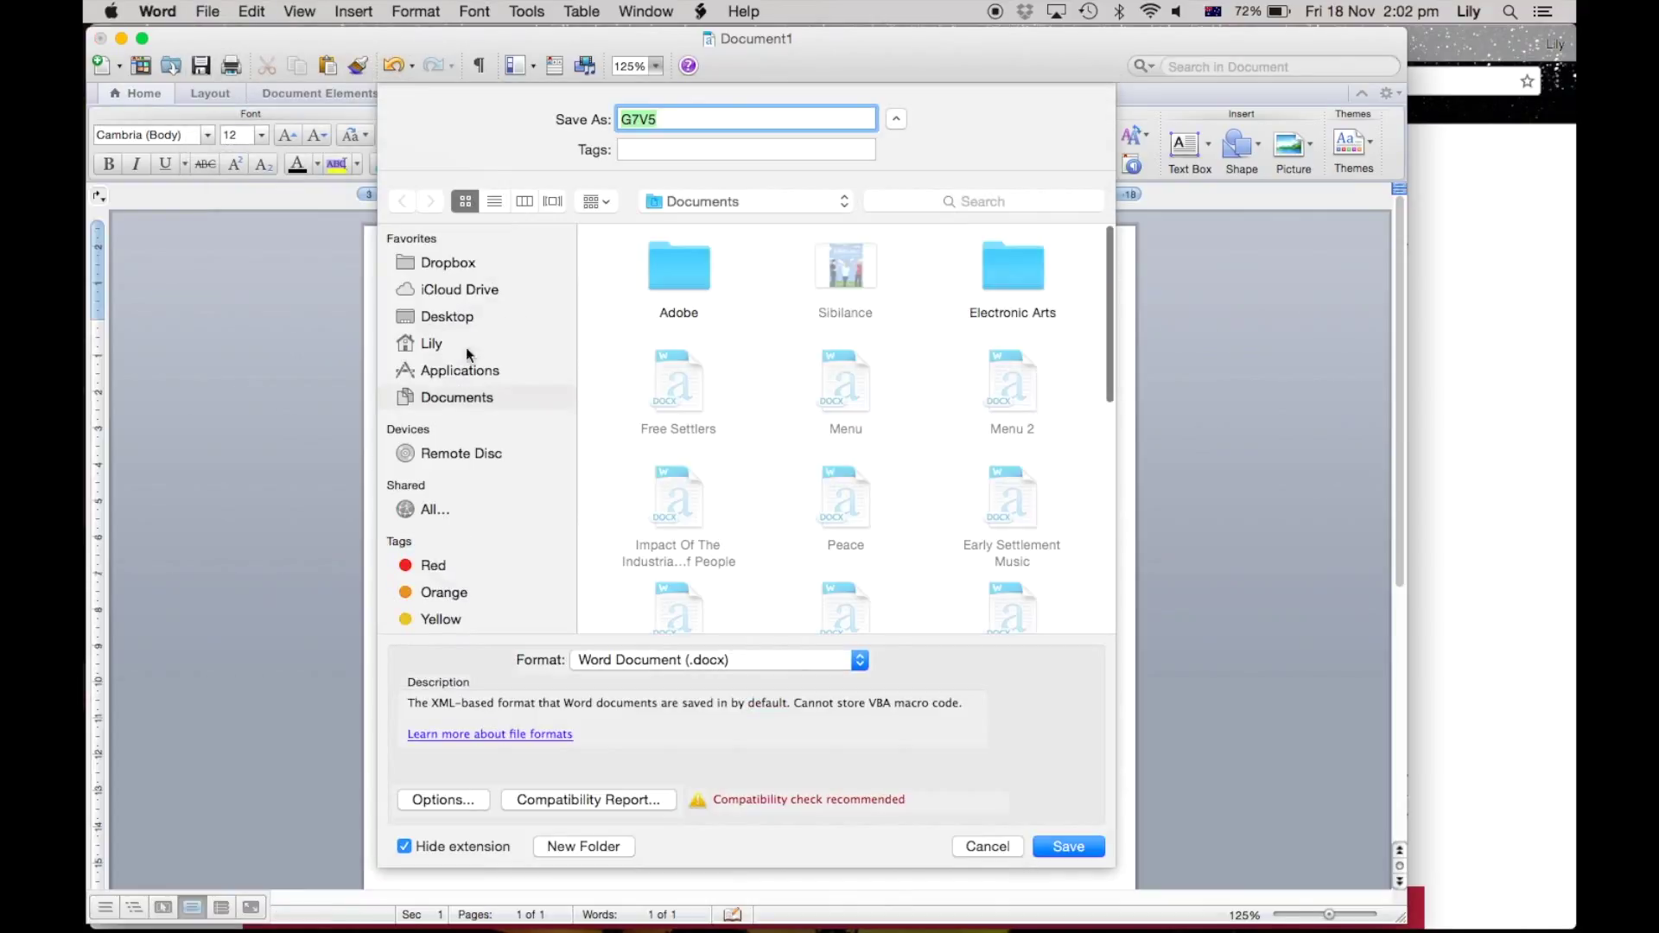
pyautogui.click(456, 317)
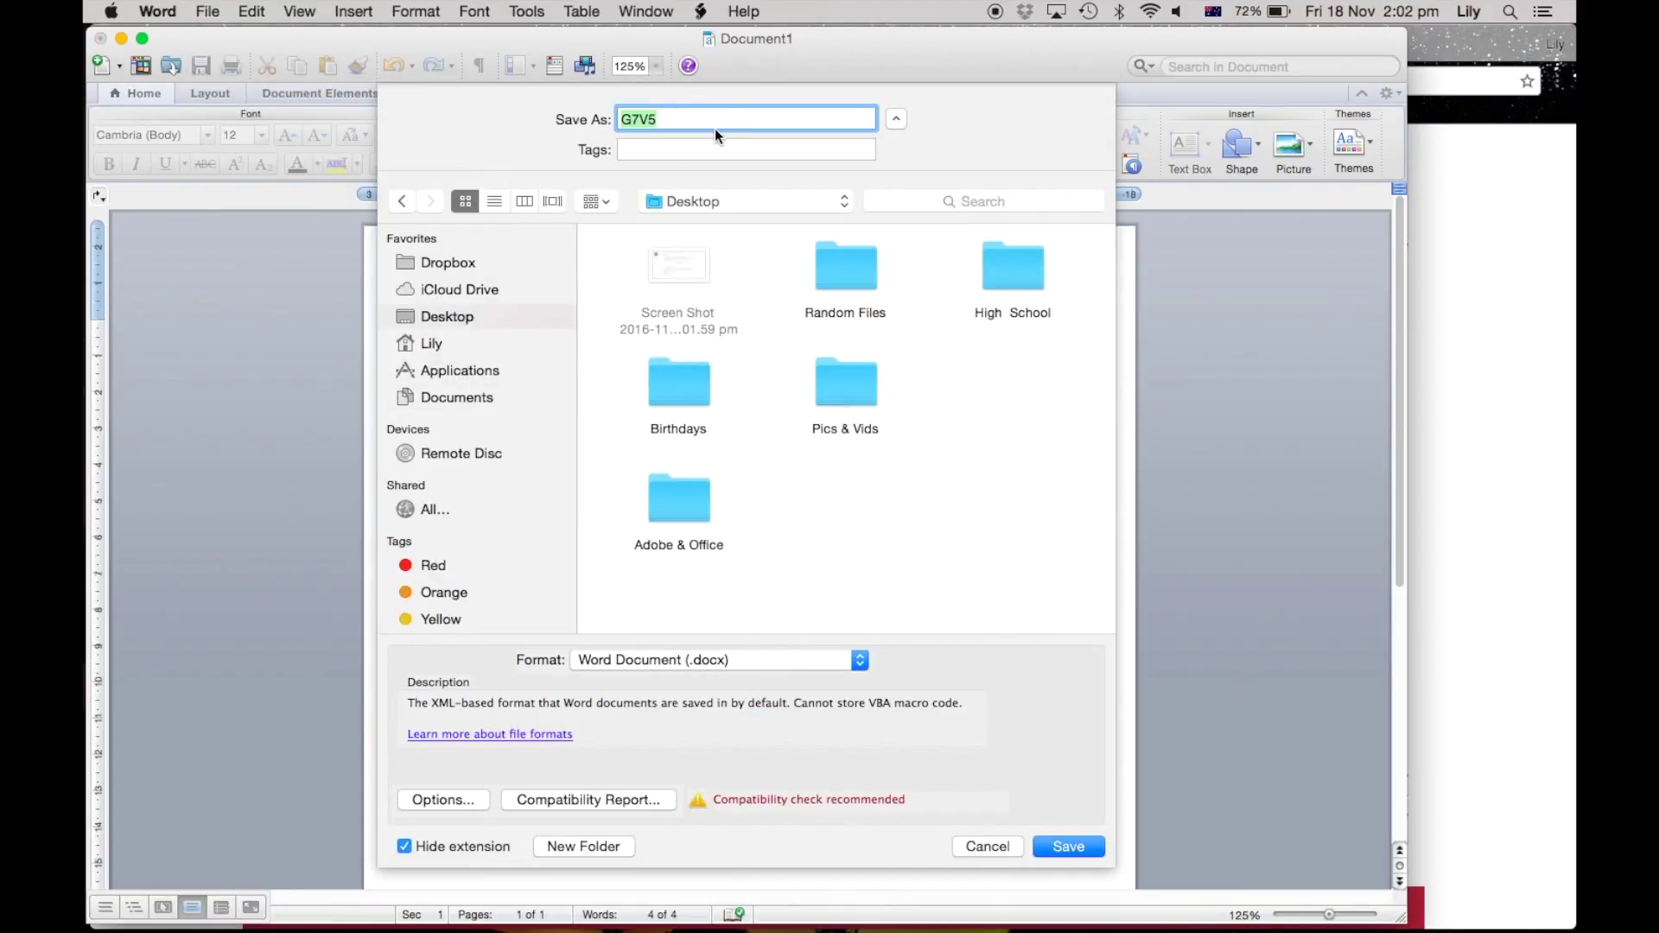
pyautogui.write('Adobe license')
pyautogui.press('Return')
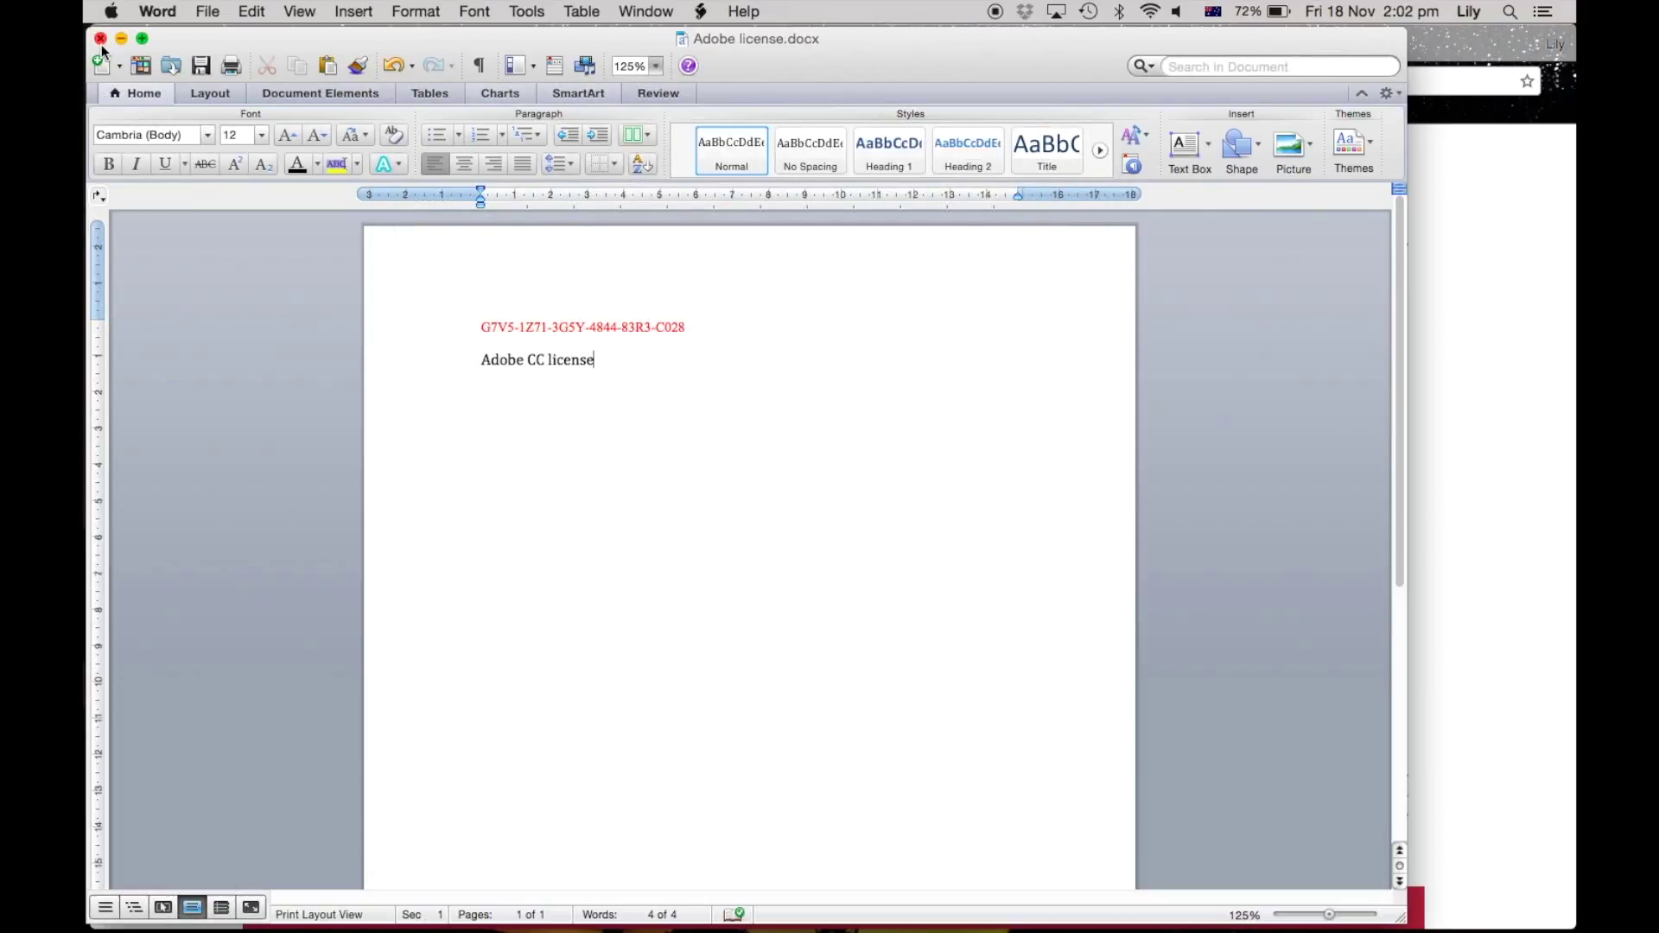
pyautogui.press('super+Tab')
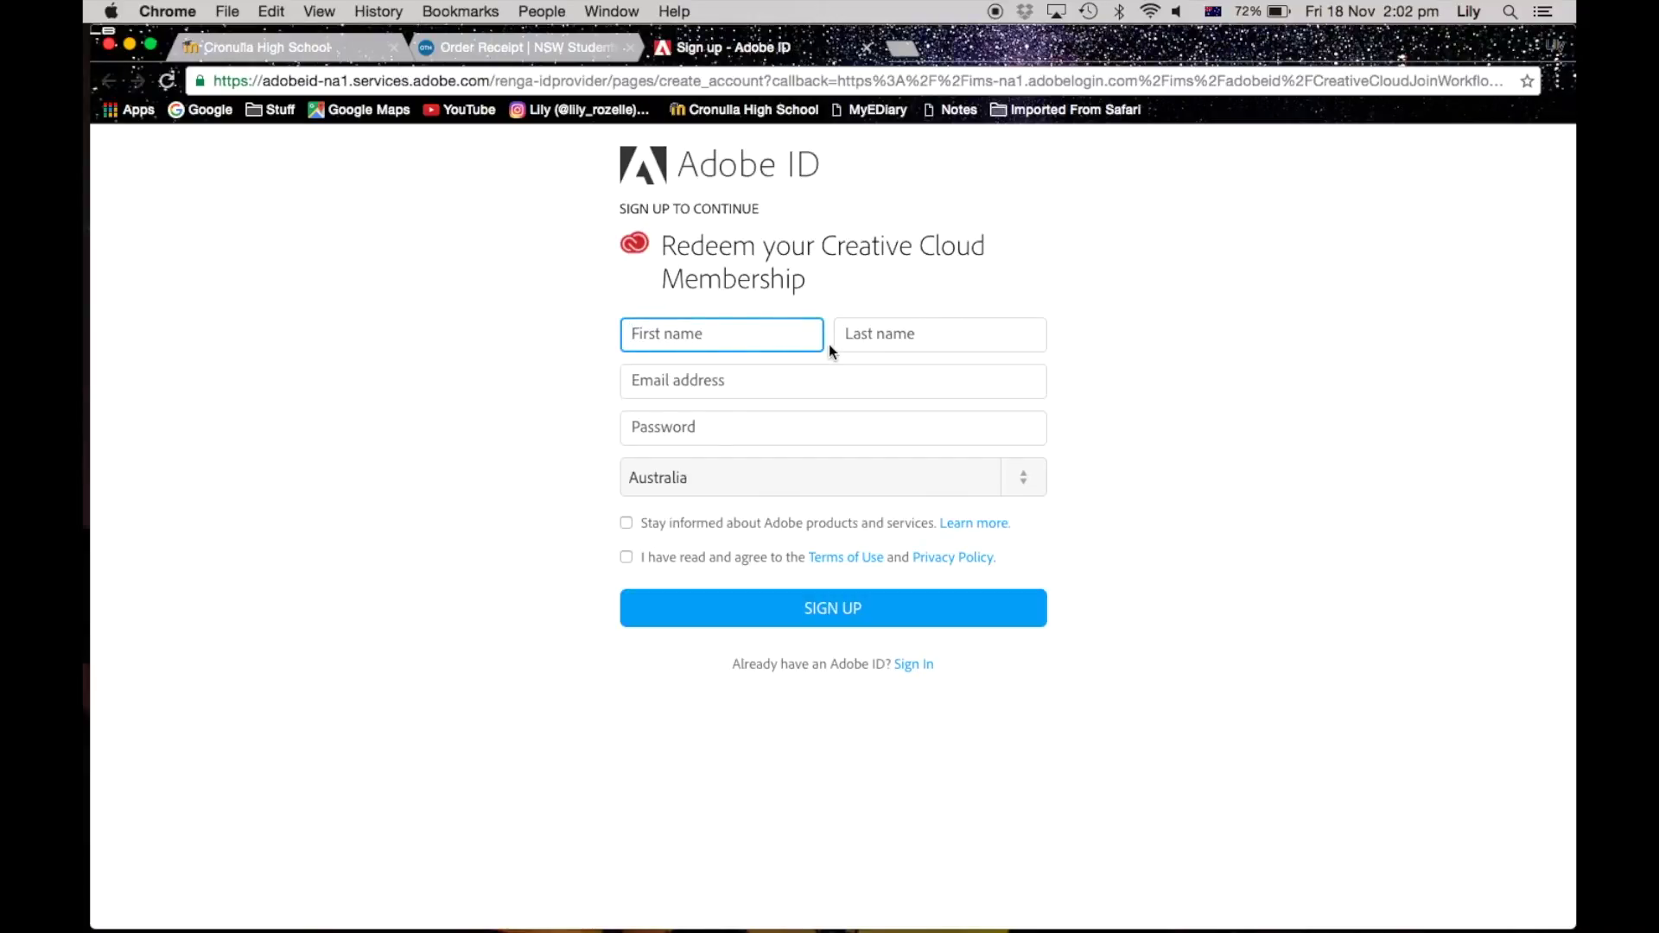
# Step: Sign in with the existing Adobe ID email and password, then skip the mobile phone number prompt
pyautogui.click(915, 666)
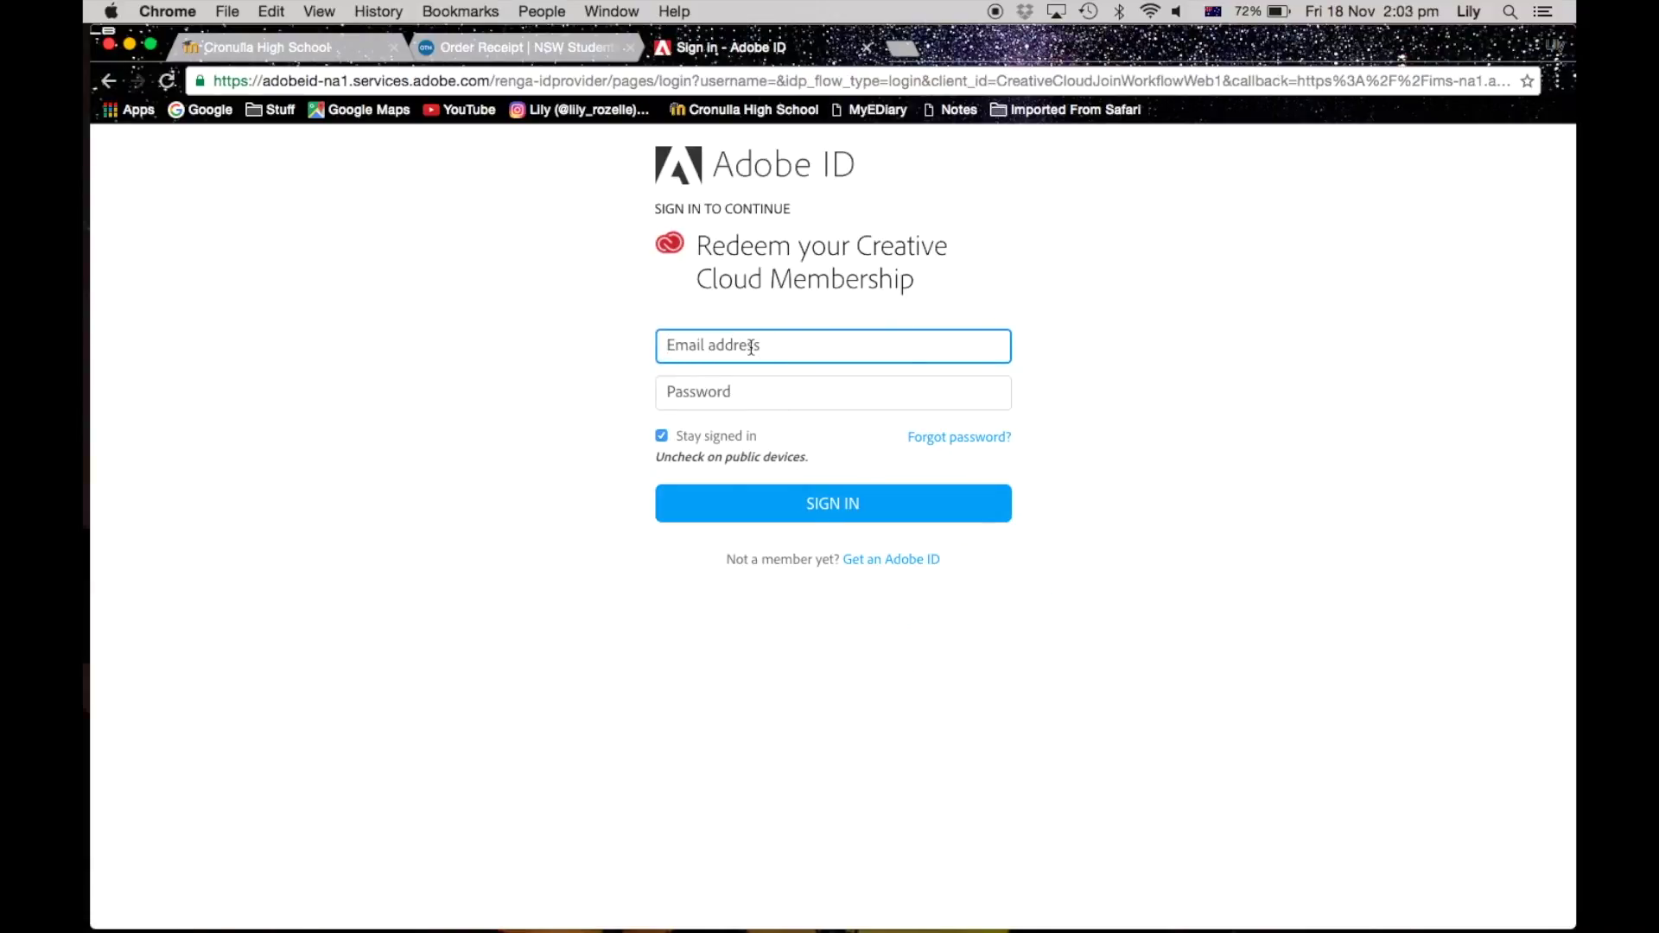
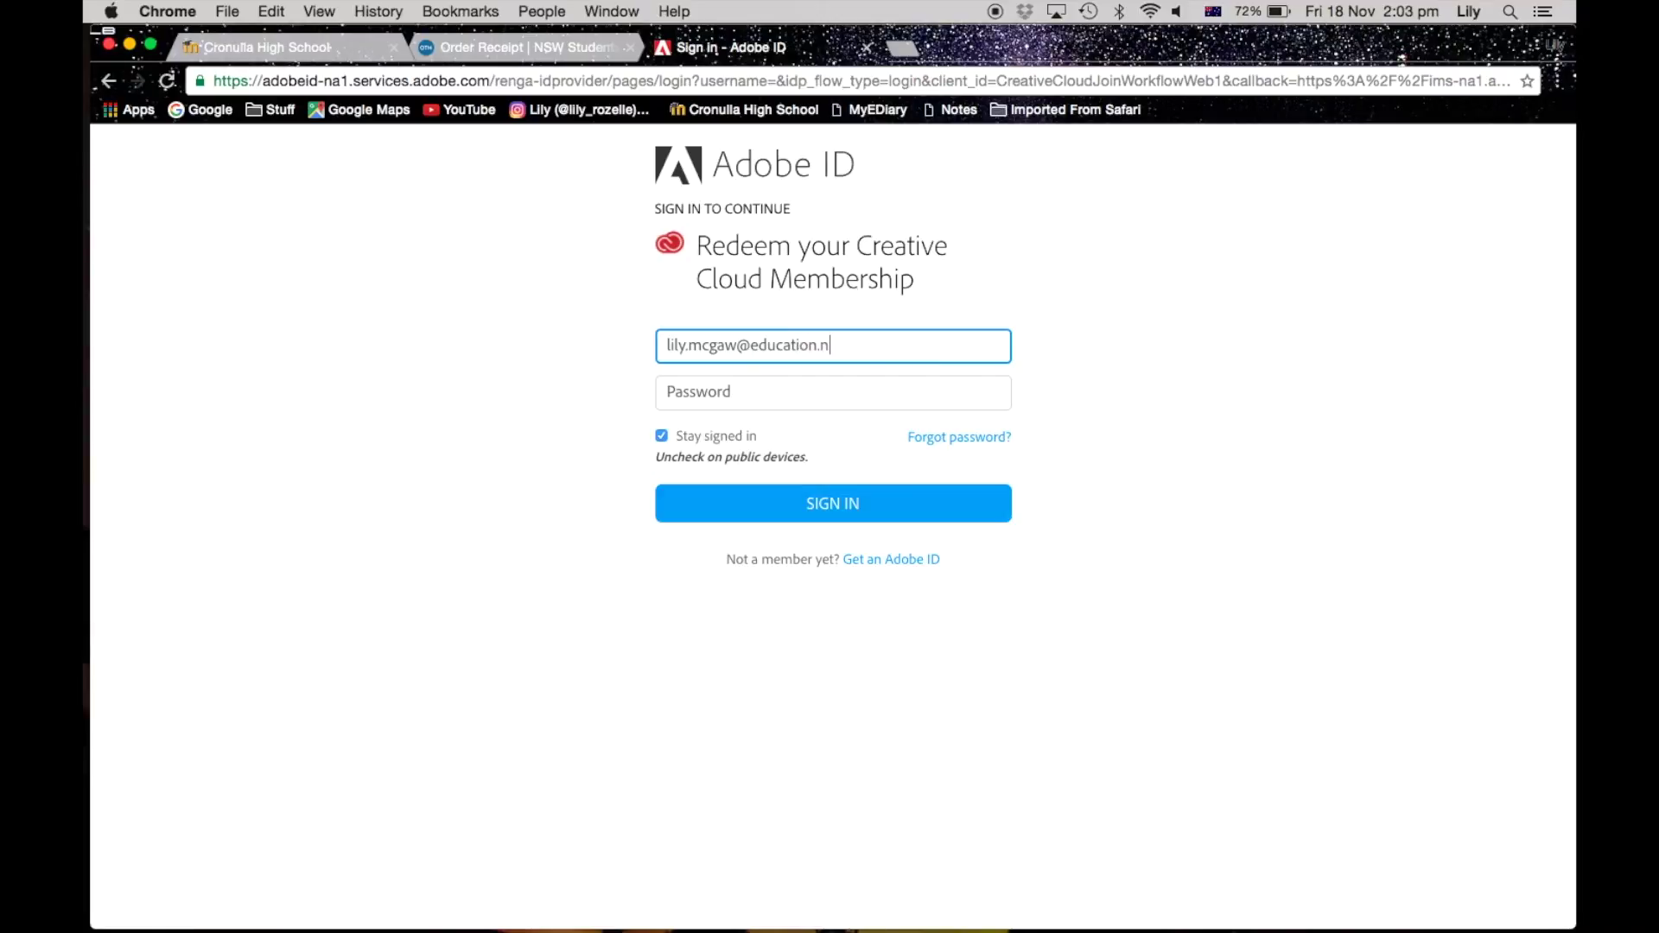
pyautogui.click(767, 387)
pyautogui.write('•••')
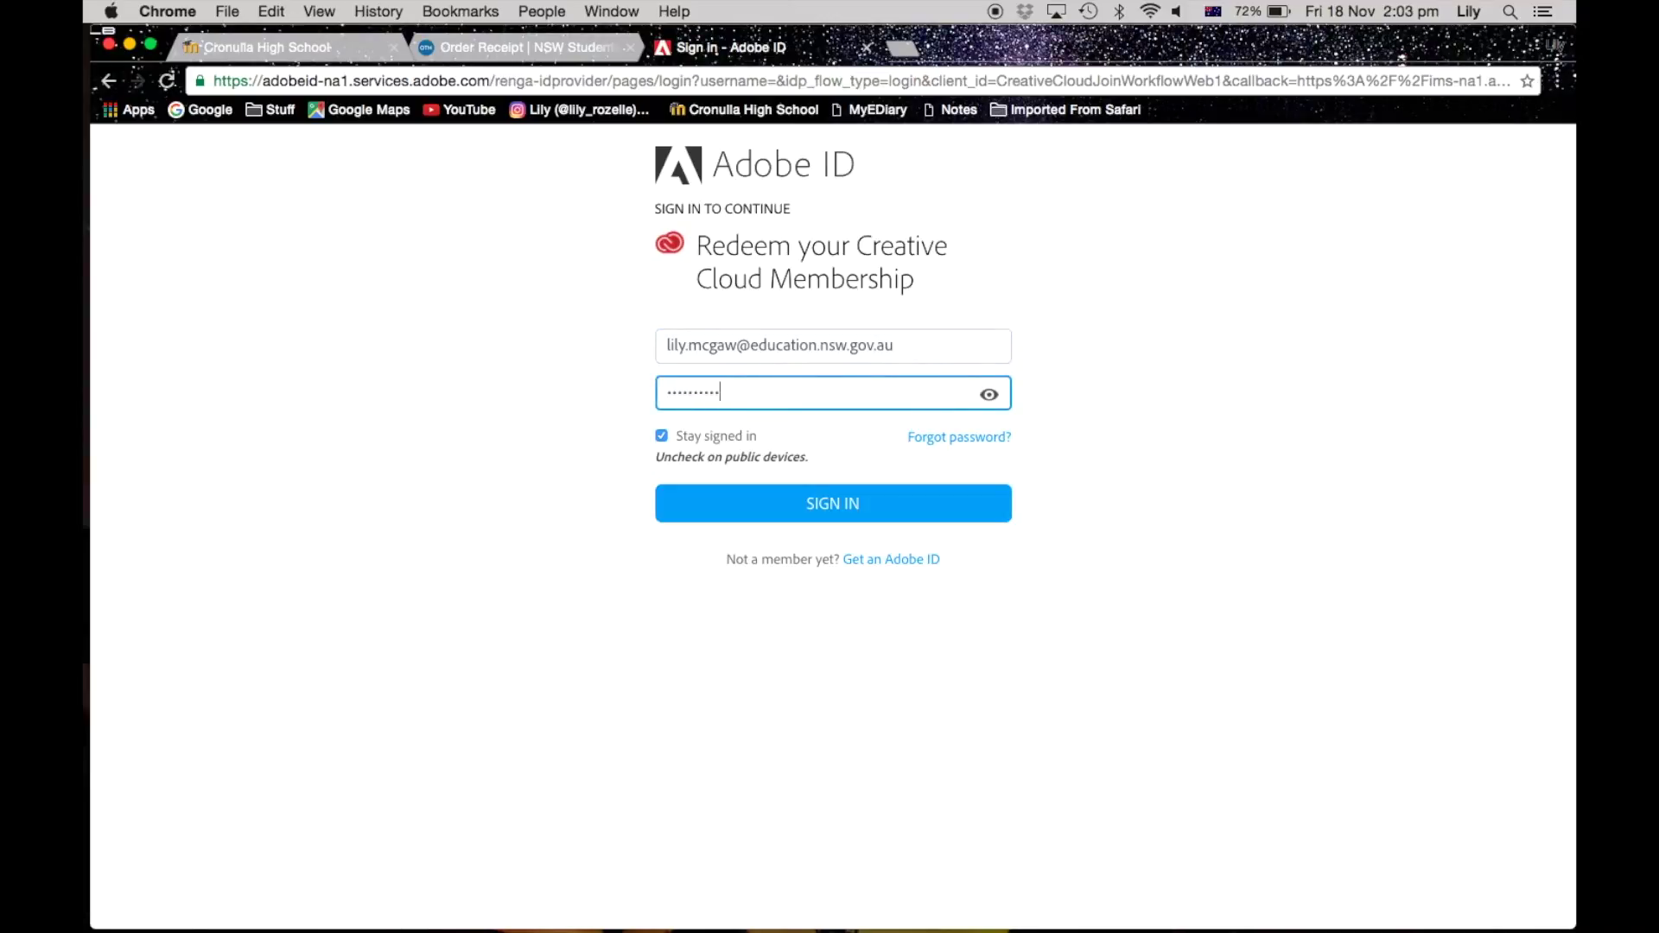
pyautogui.click(829, 503)
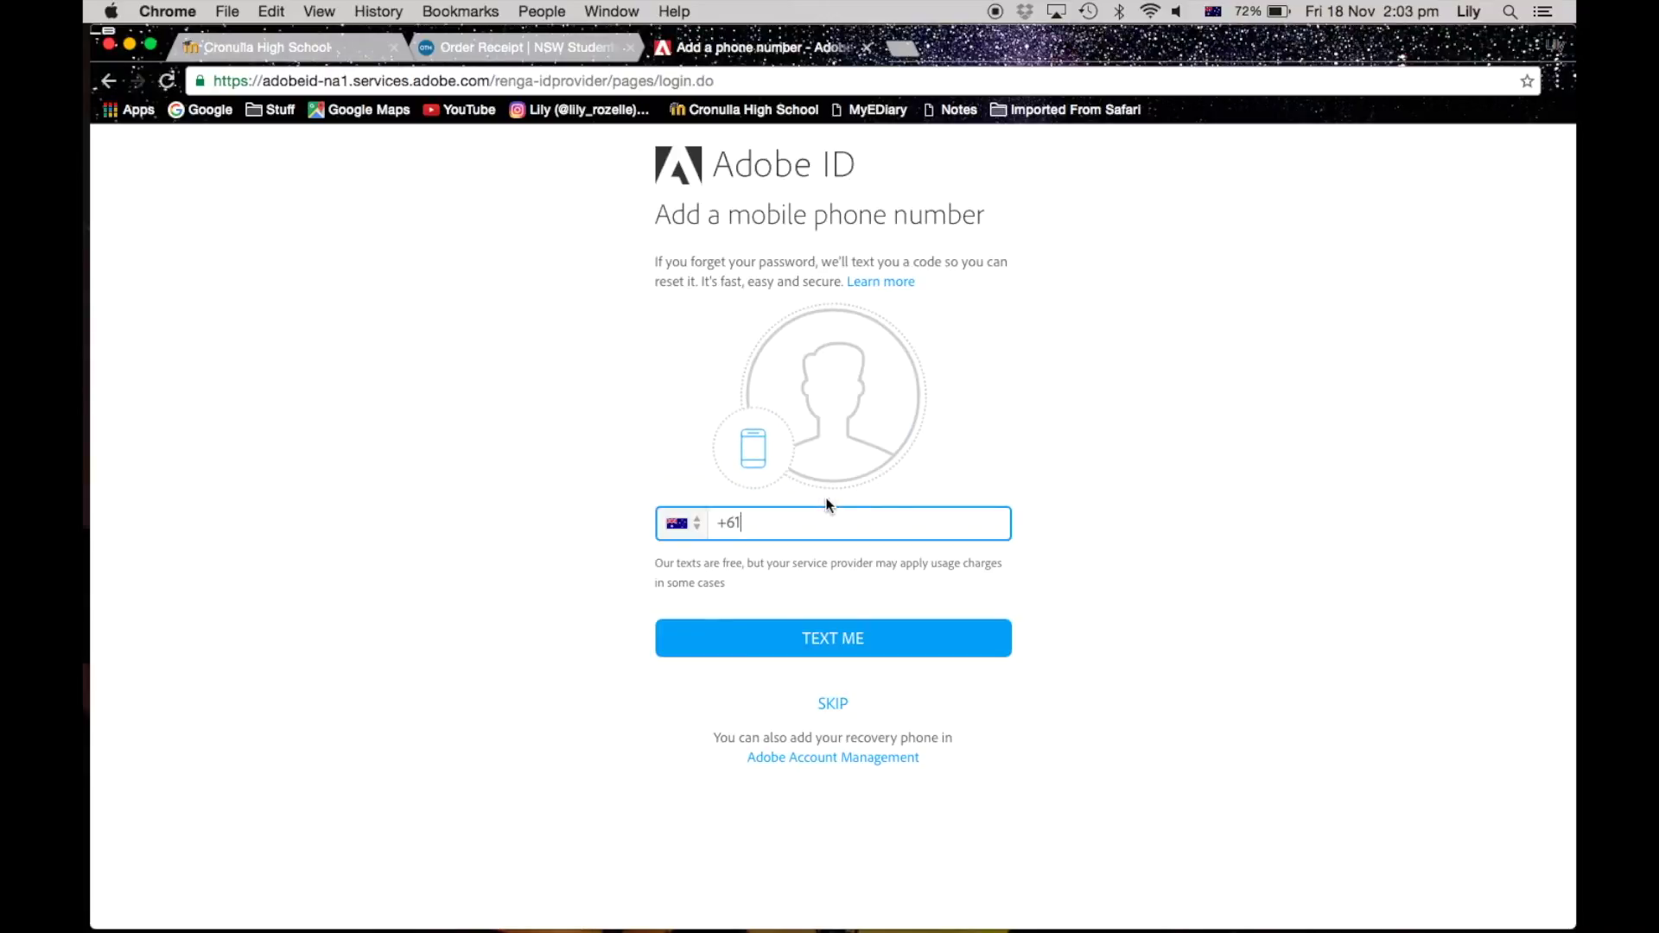
pyautogui.click(844, 705)
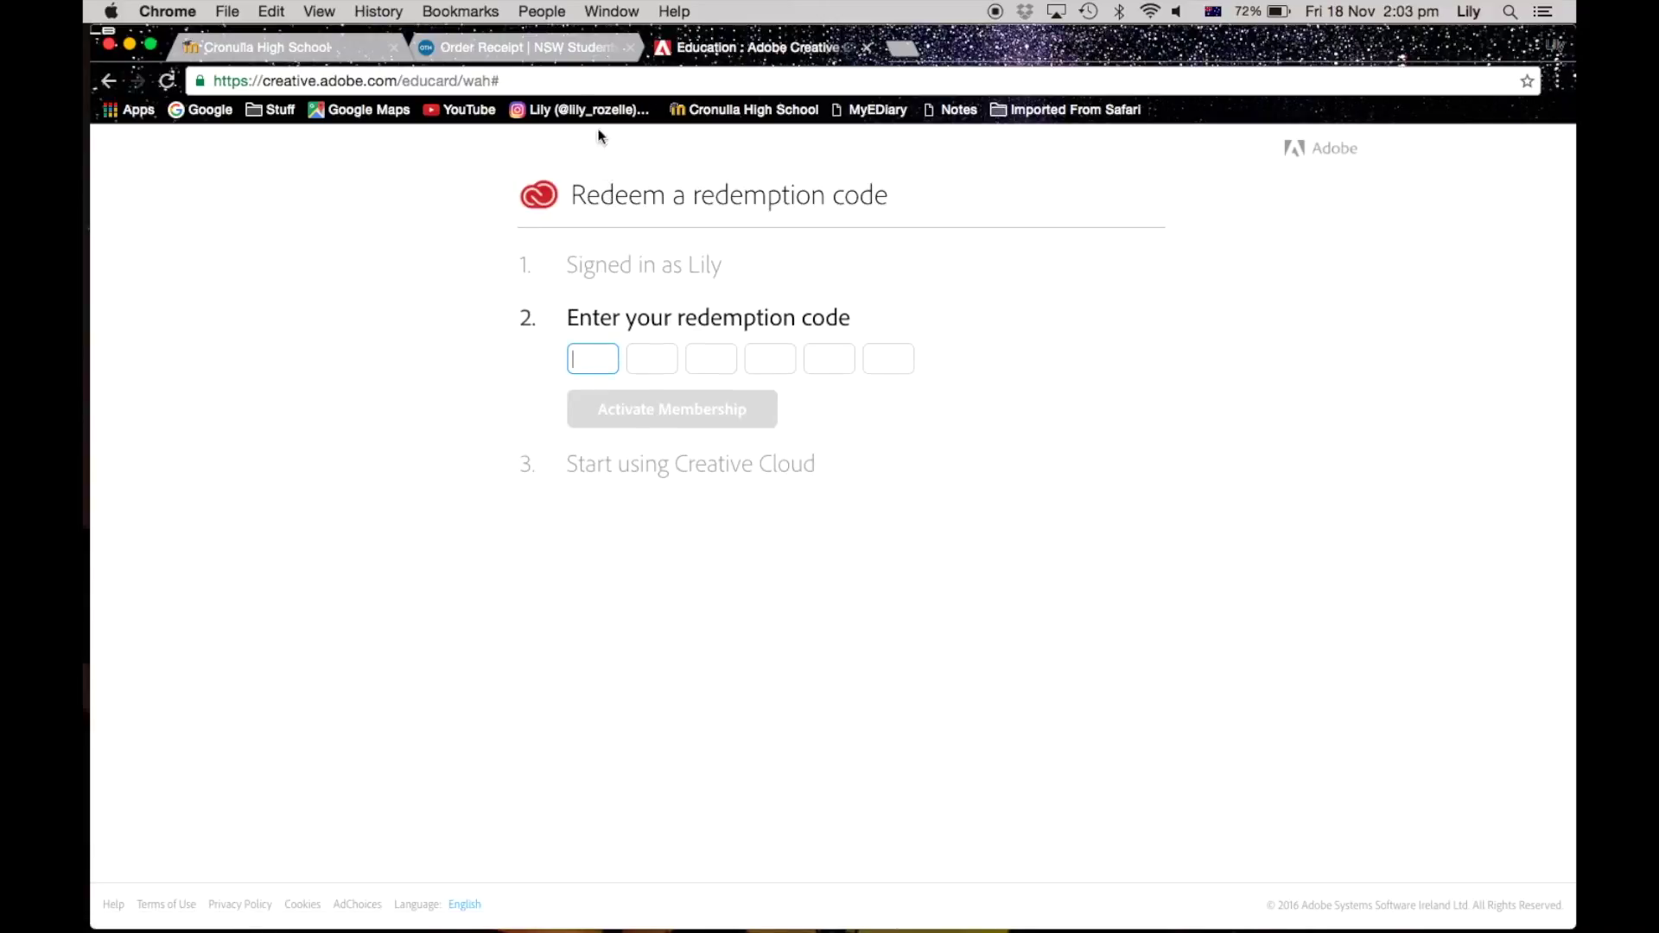
# Step: Copy the redemption code from the order receipt, activate the membership, and start the desktop app download
pyautogui.click(527, 46)
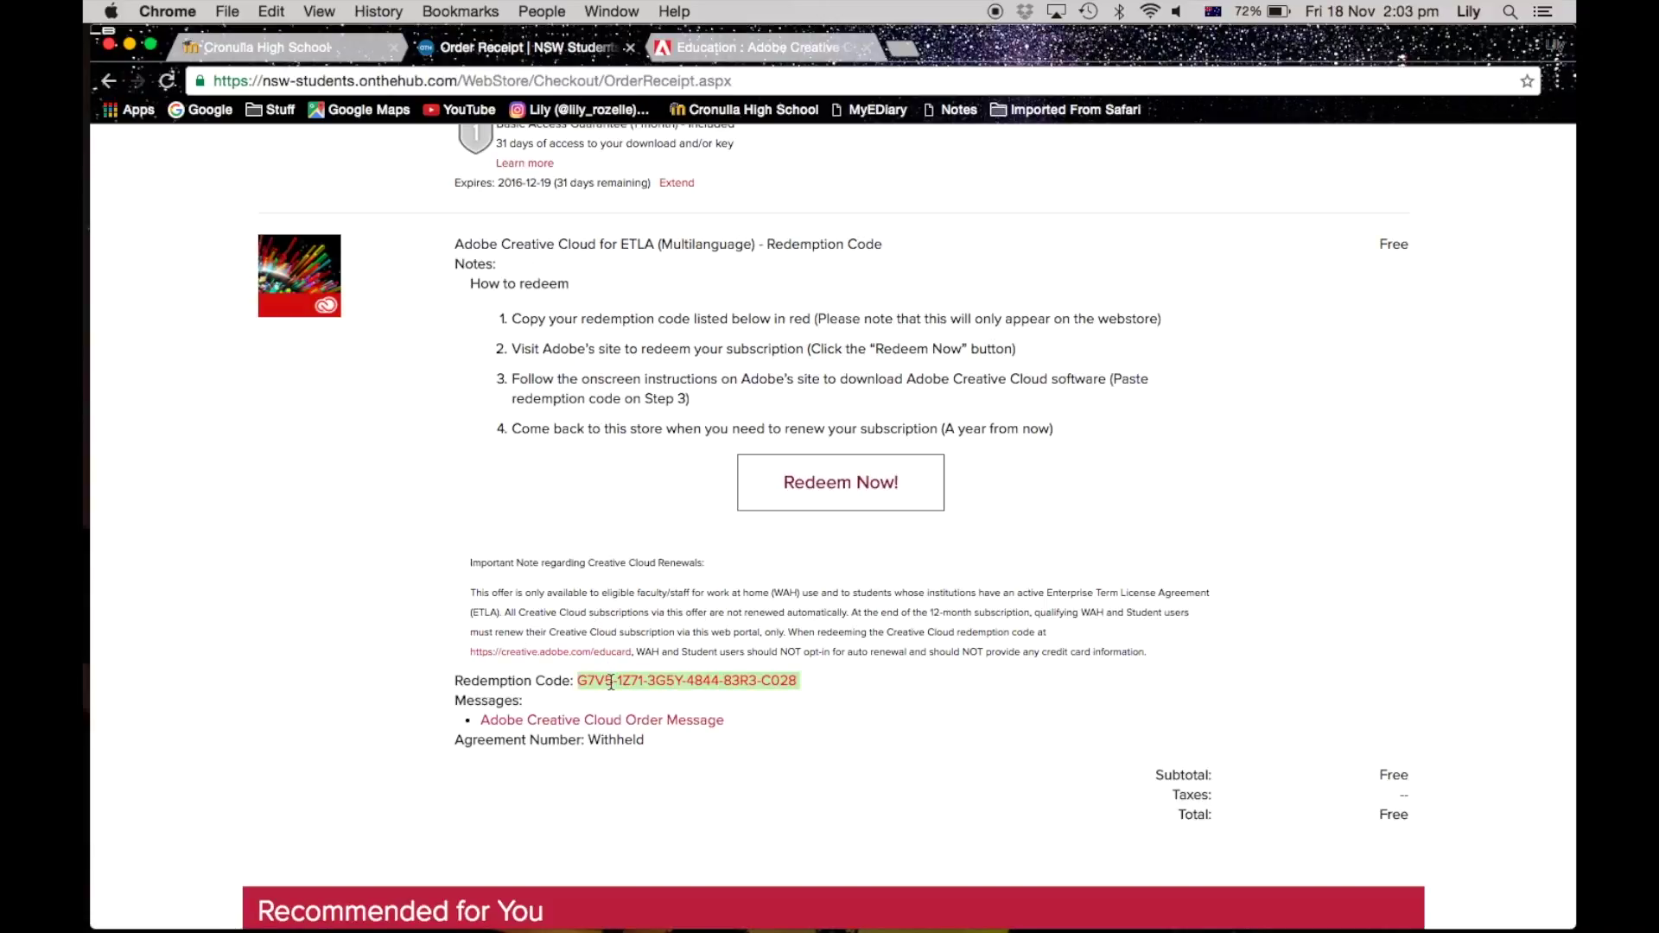
pyautogui.press('super+c')
pyautogui.click(817, 48)
pyautogui.click(654, 354)
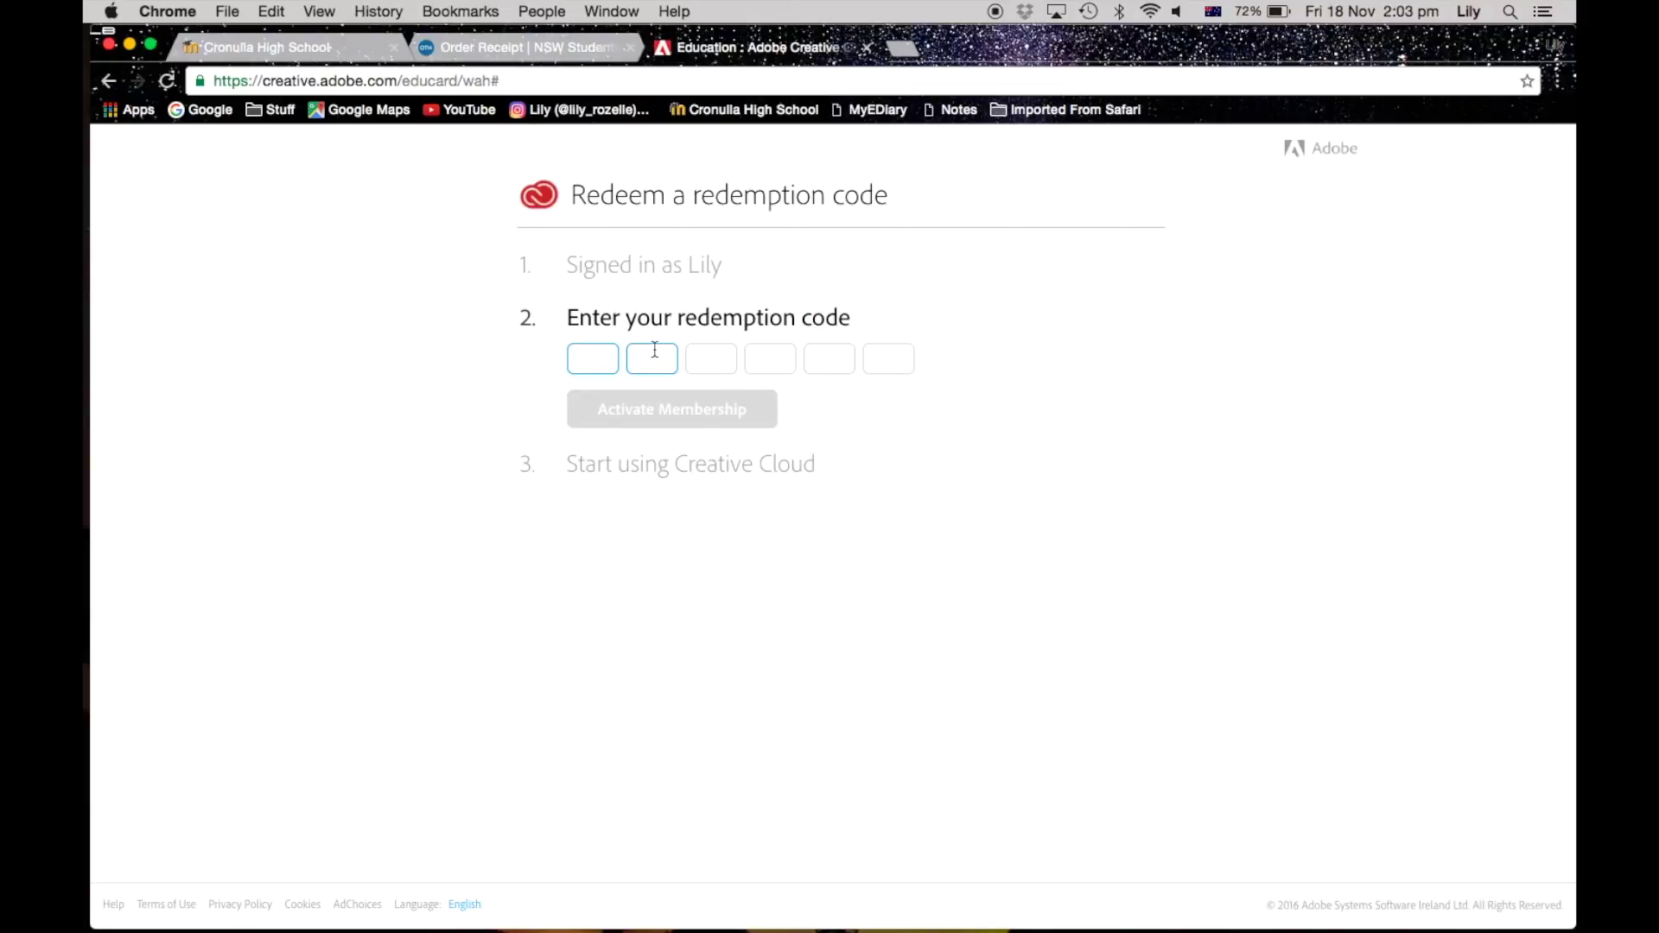
pyautogui.press('super+v')
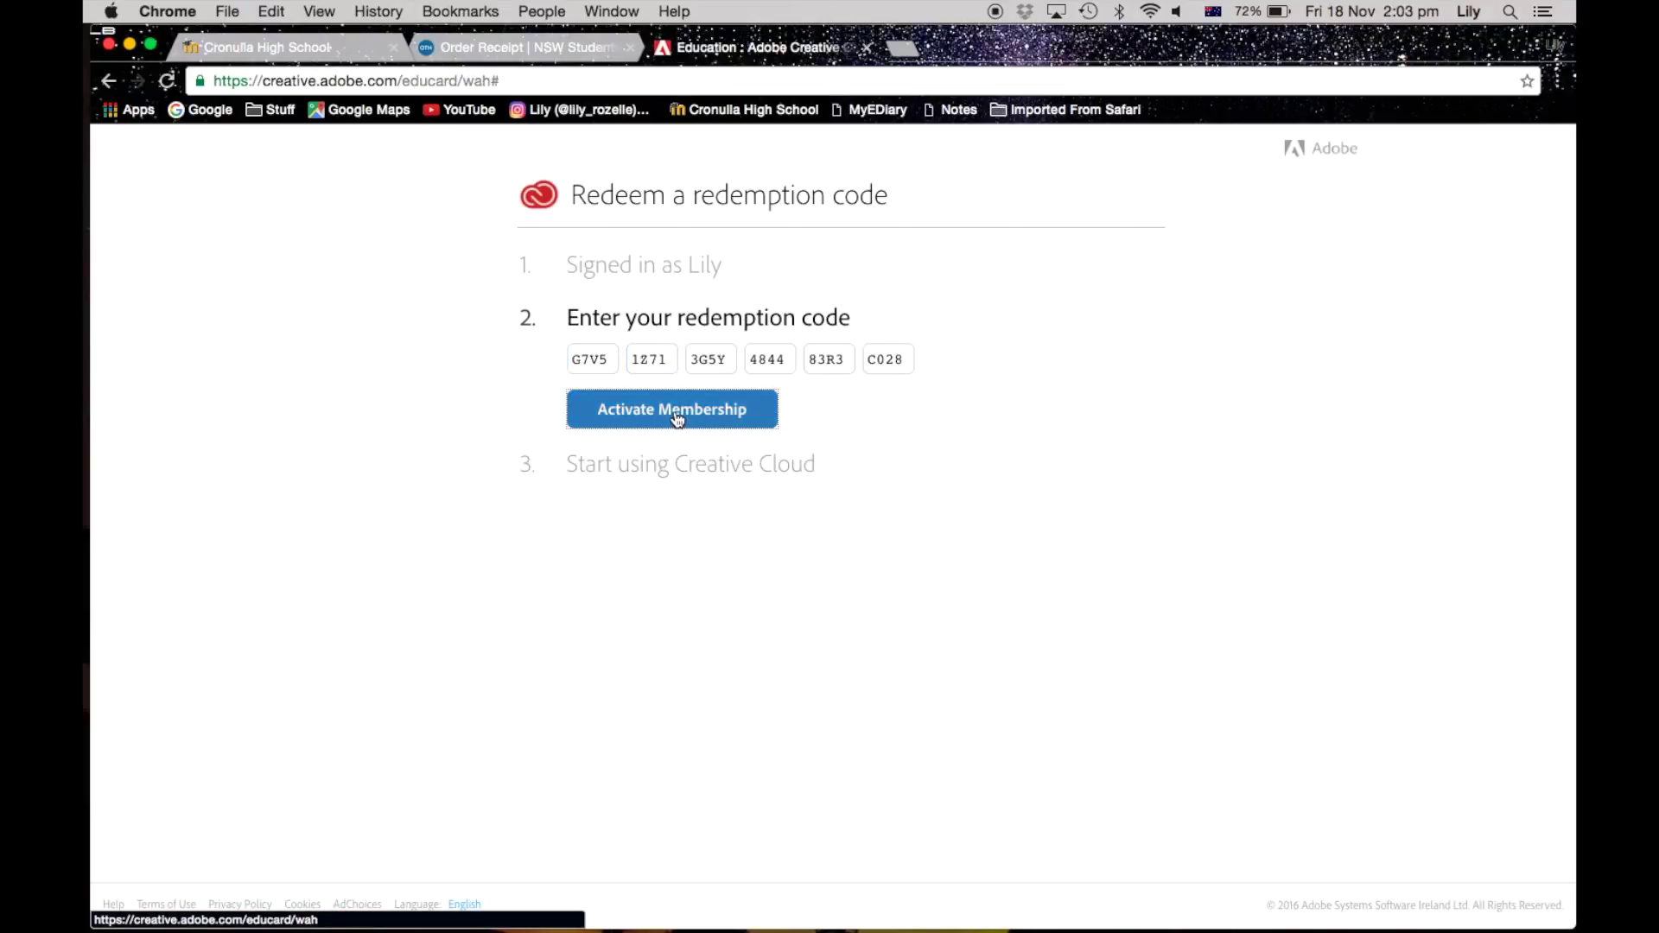
pyautogui.click(674, 411)
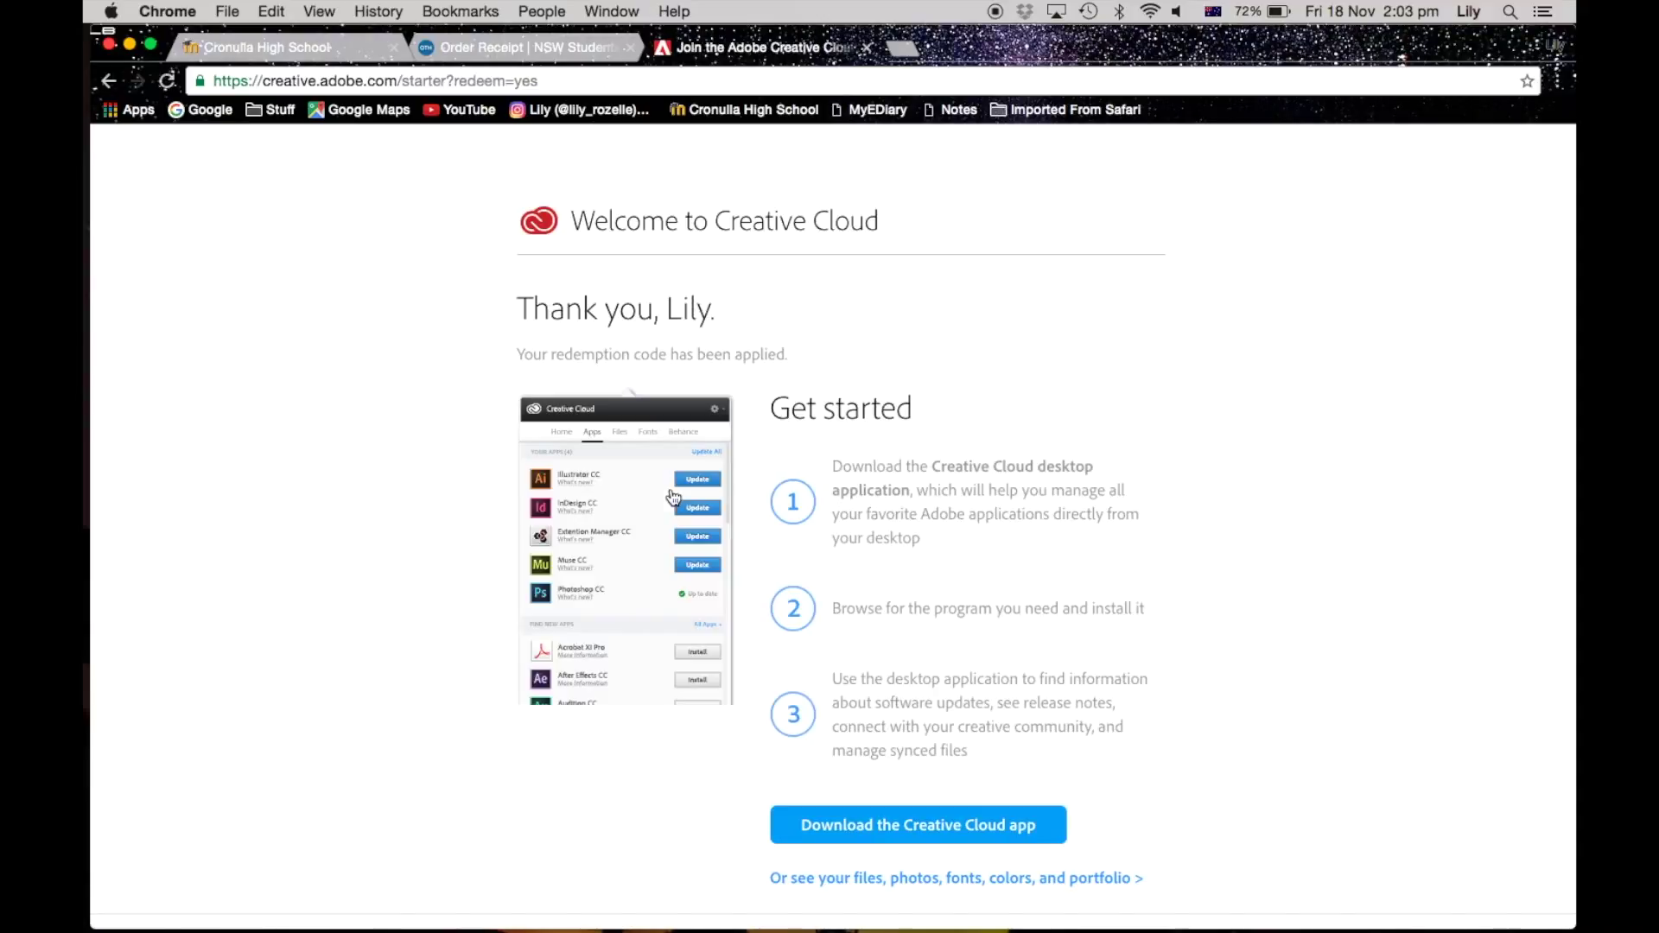
pyautogui.scroll(-1, 1035, 661)
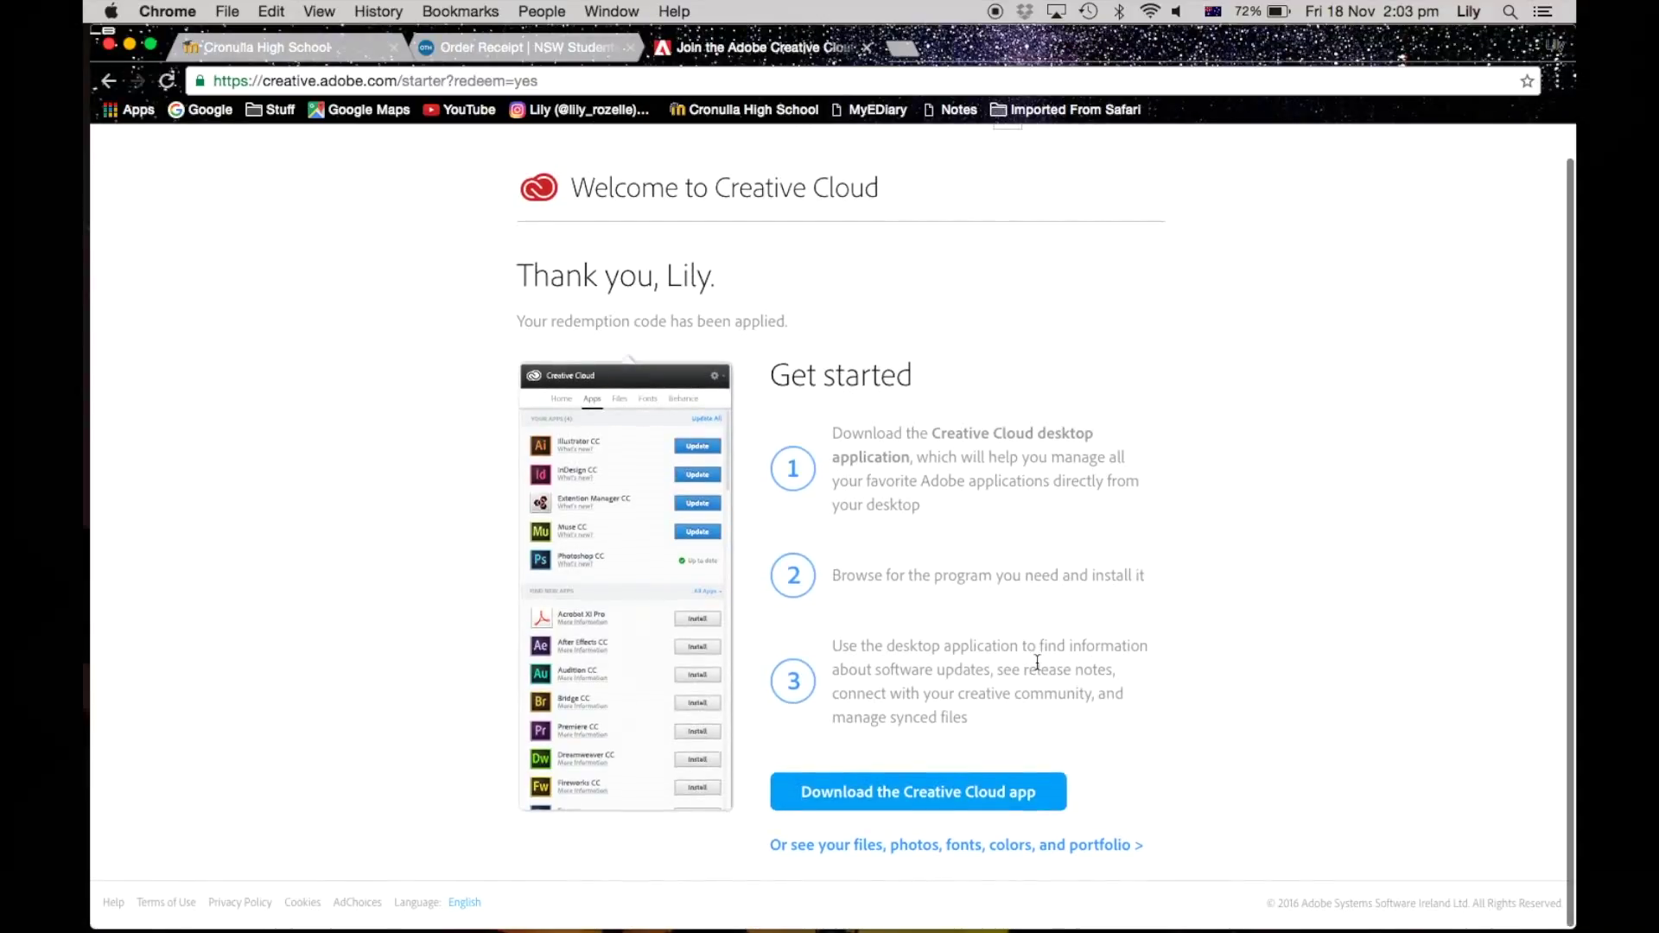
pyautogui.click(949, 799)
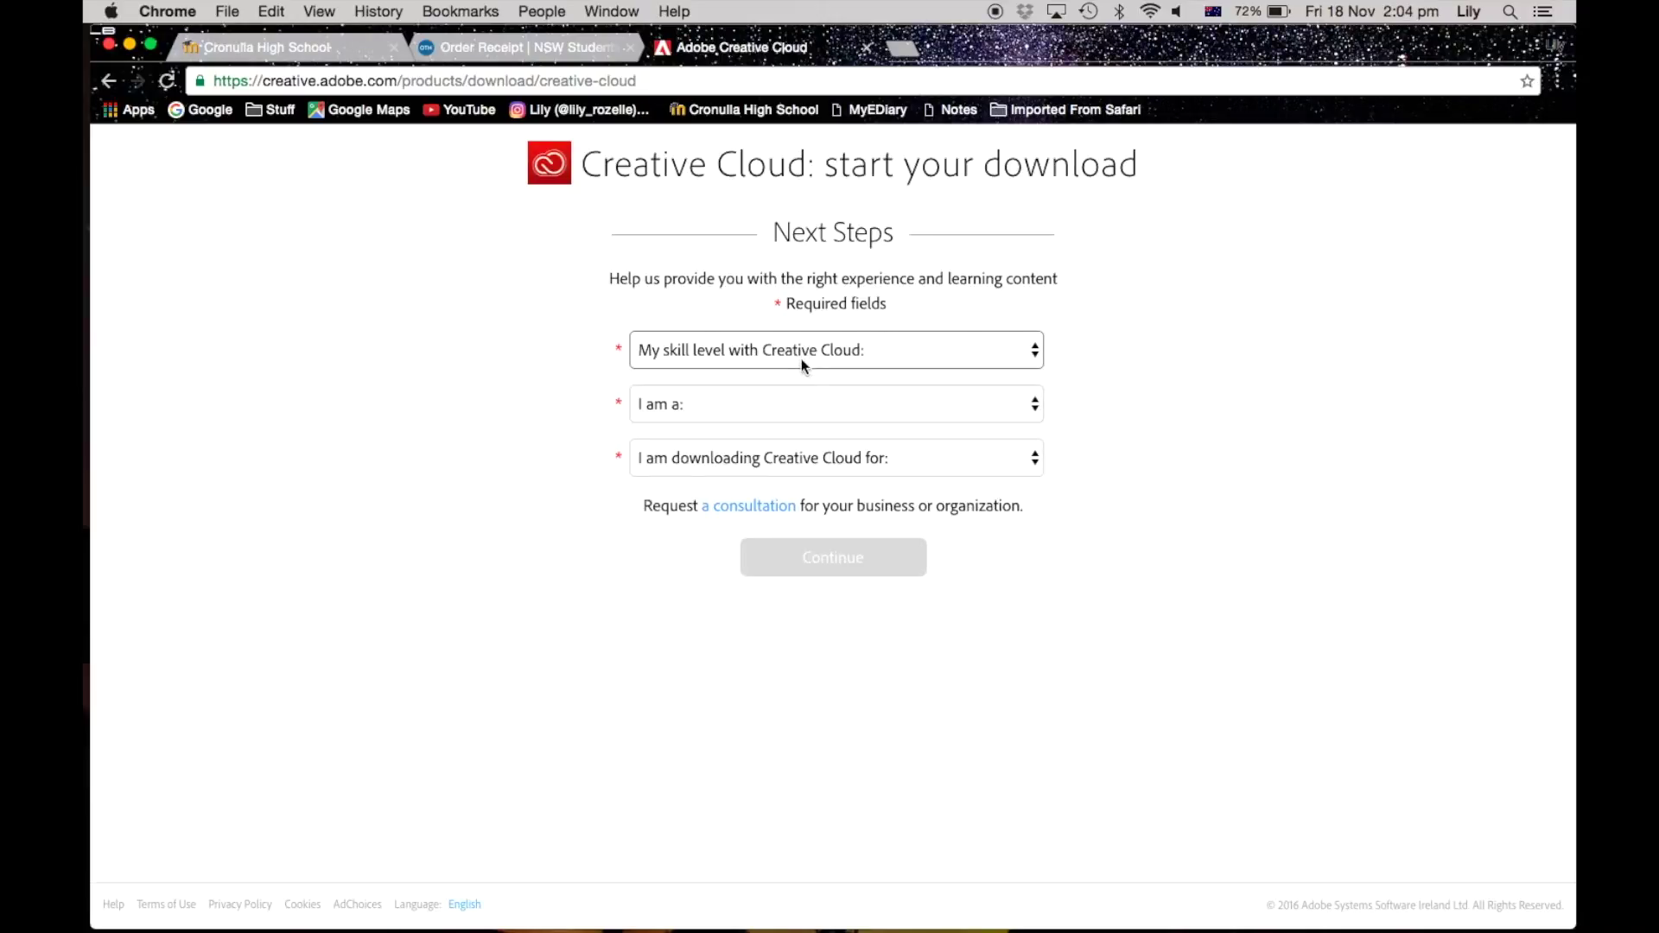
# Step: Answer the download form with Beginner, Student and My own professional use, then open CreativeCloudInstaller.dmg
pyautogui.click(802, 354)
pyautogui.click(812, 391)
pyautogui.click(812, 396)
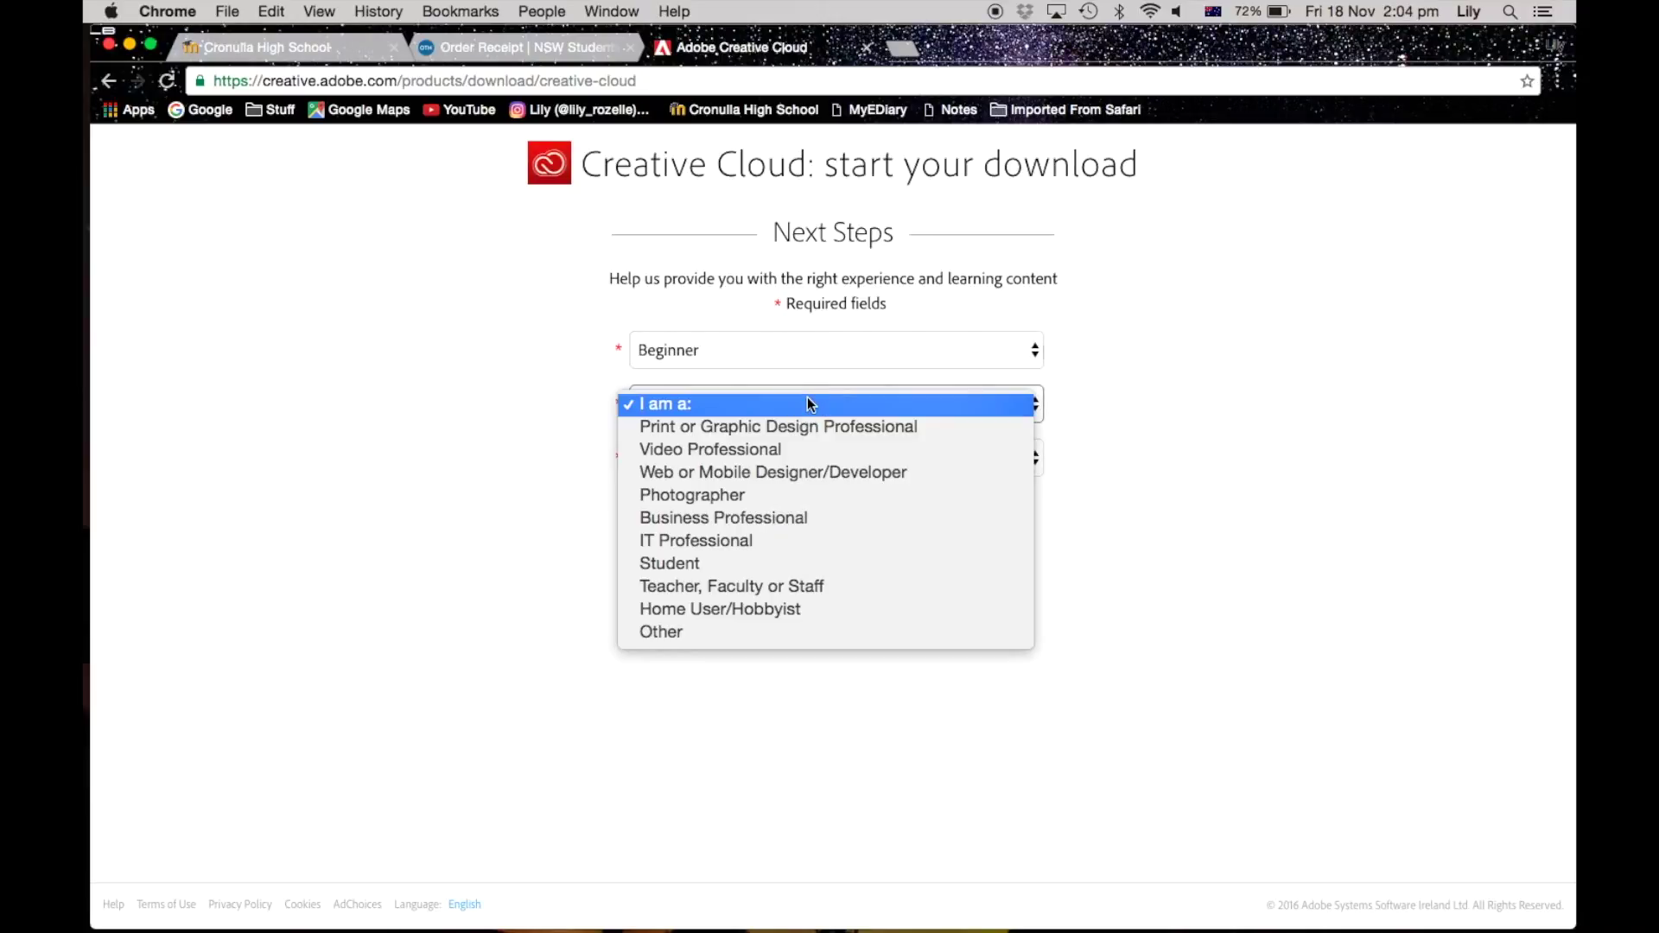
pyautogui.click(786, 560)
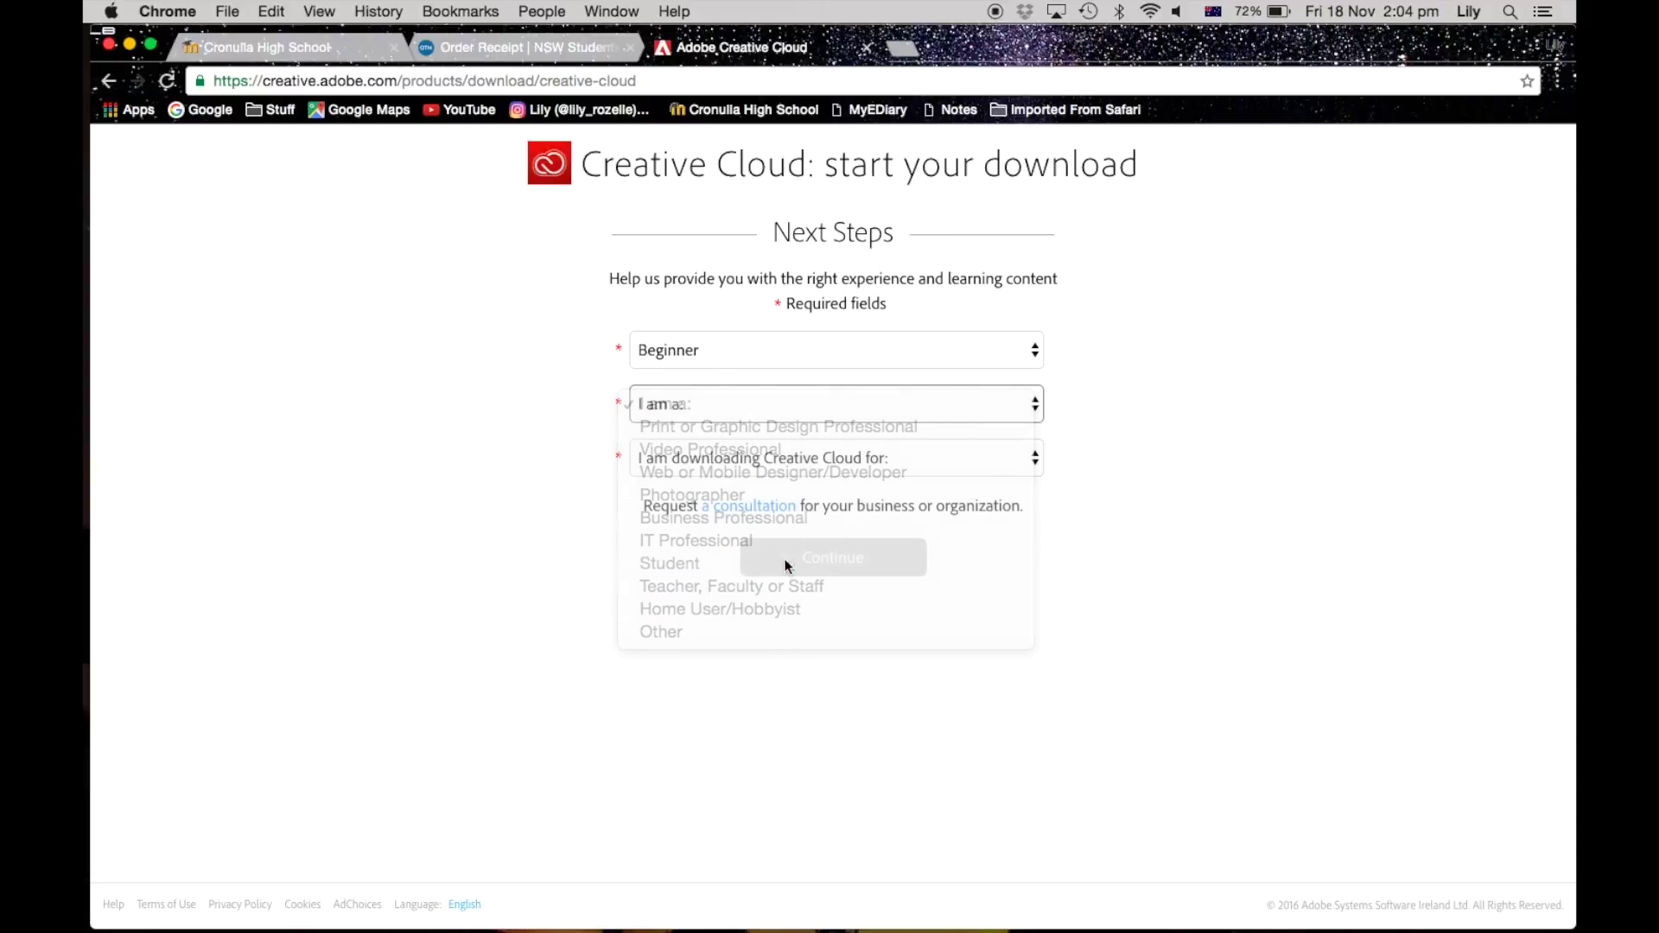
pyautogui.click(800, 462)
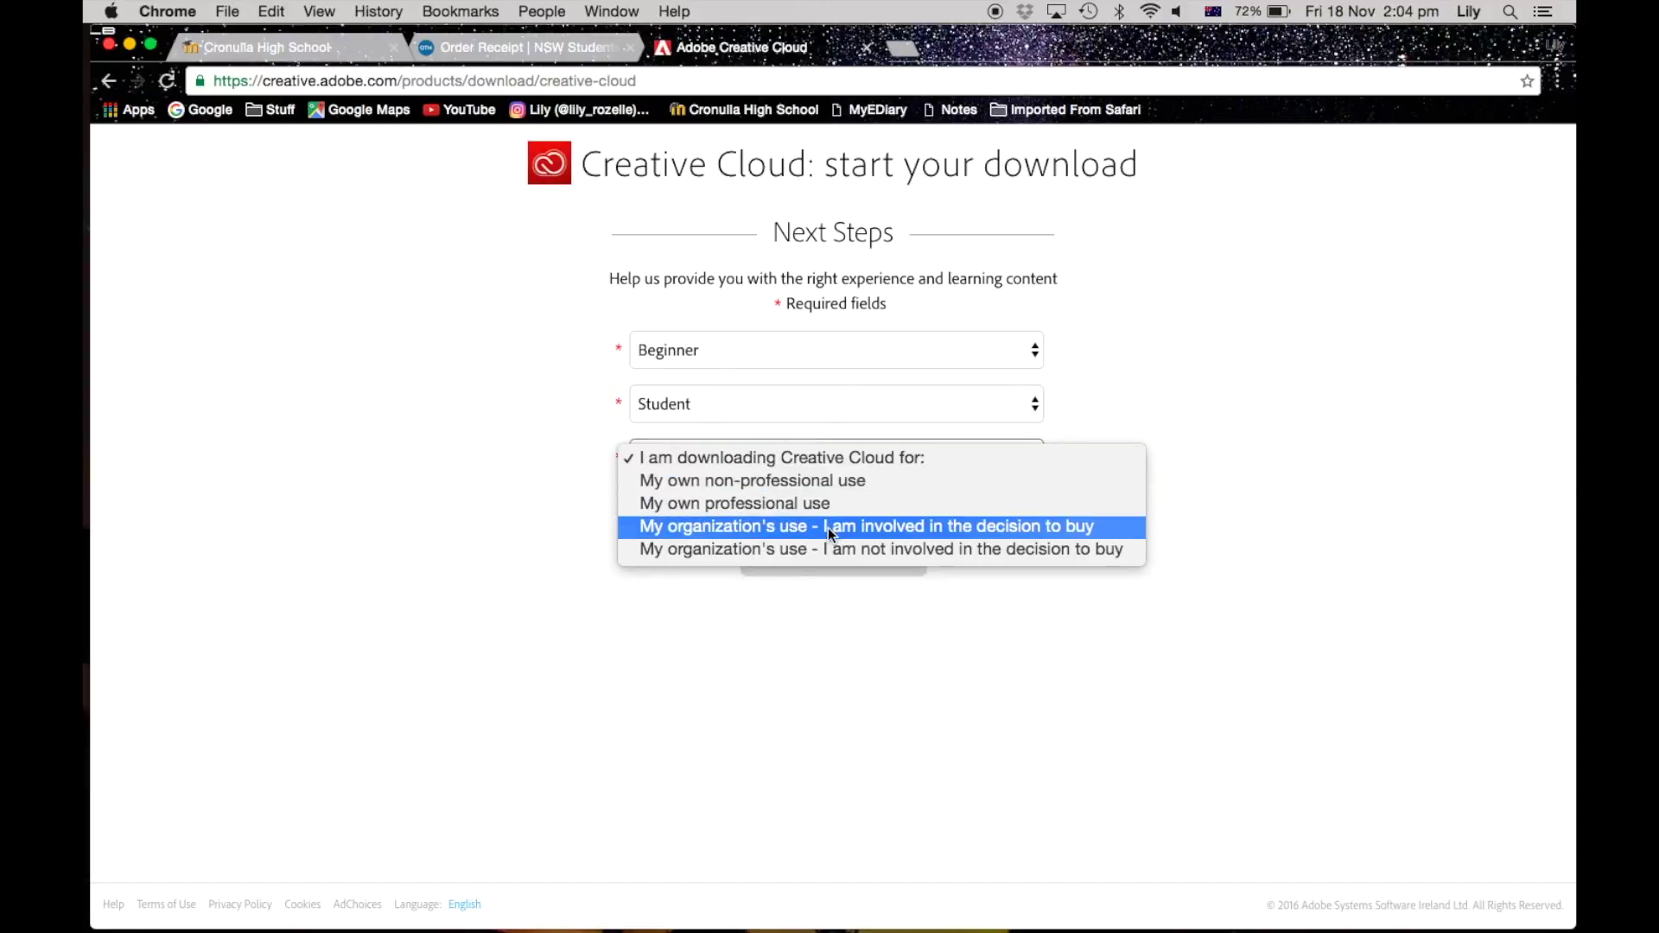
pyautogui.click(816, 504)
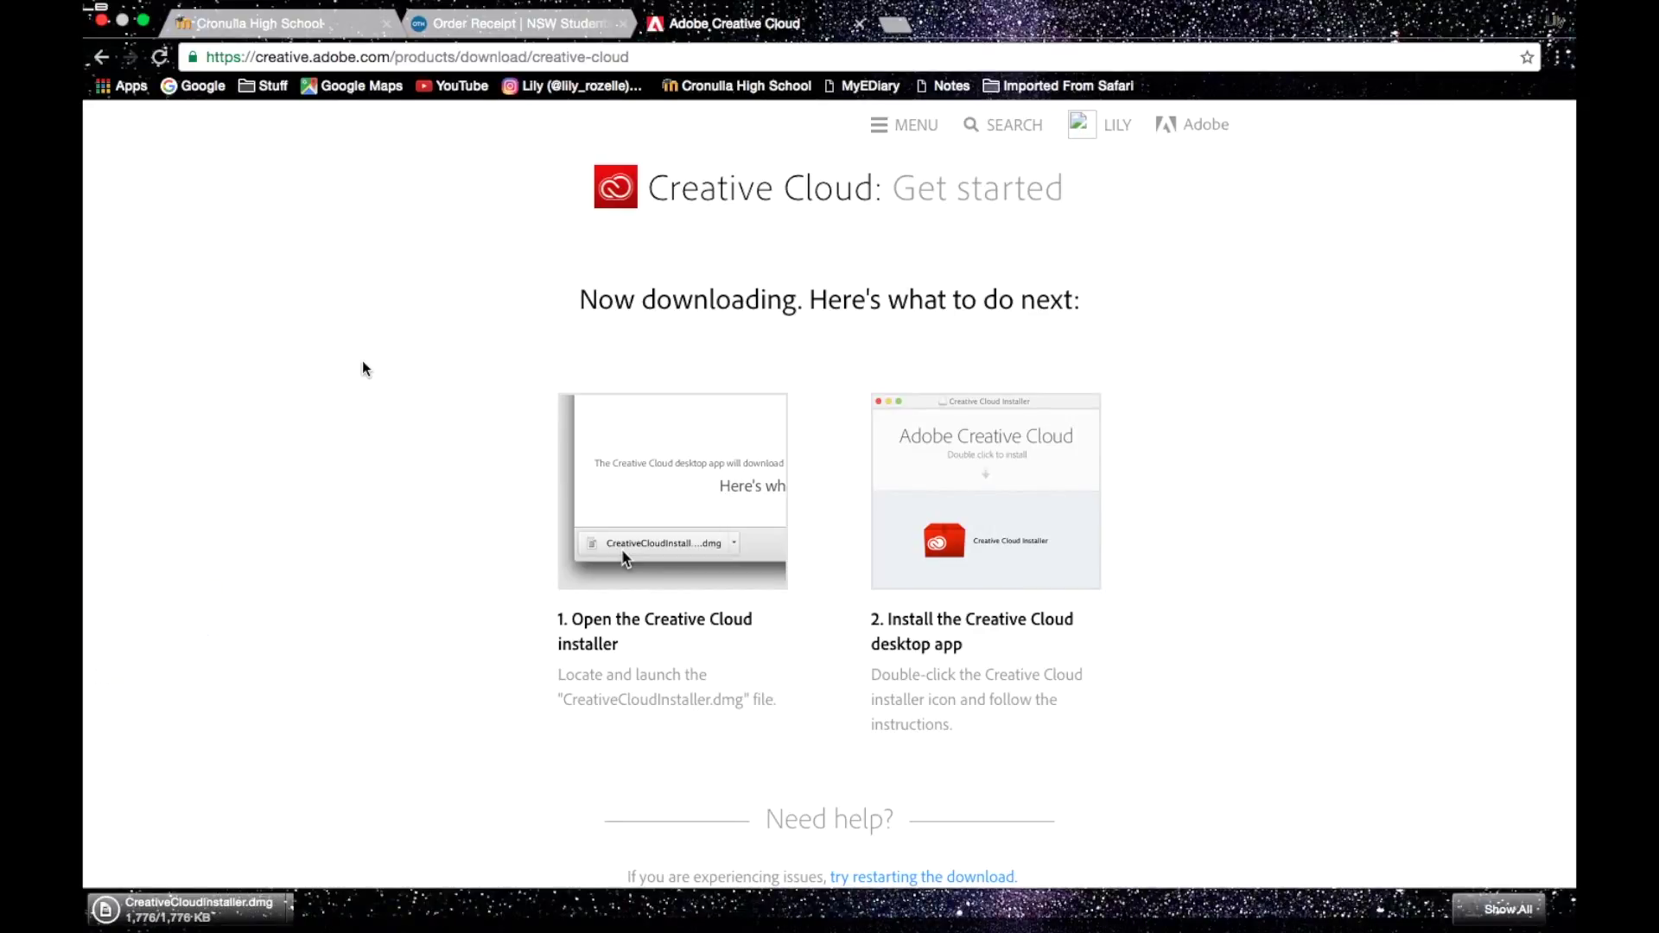
pyautogui.click(214, 921)
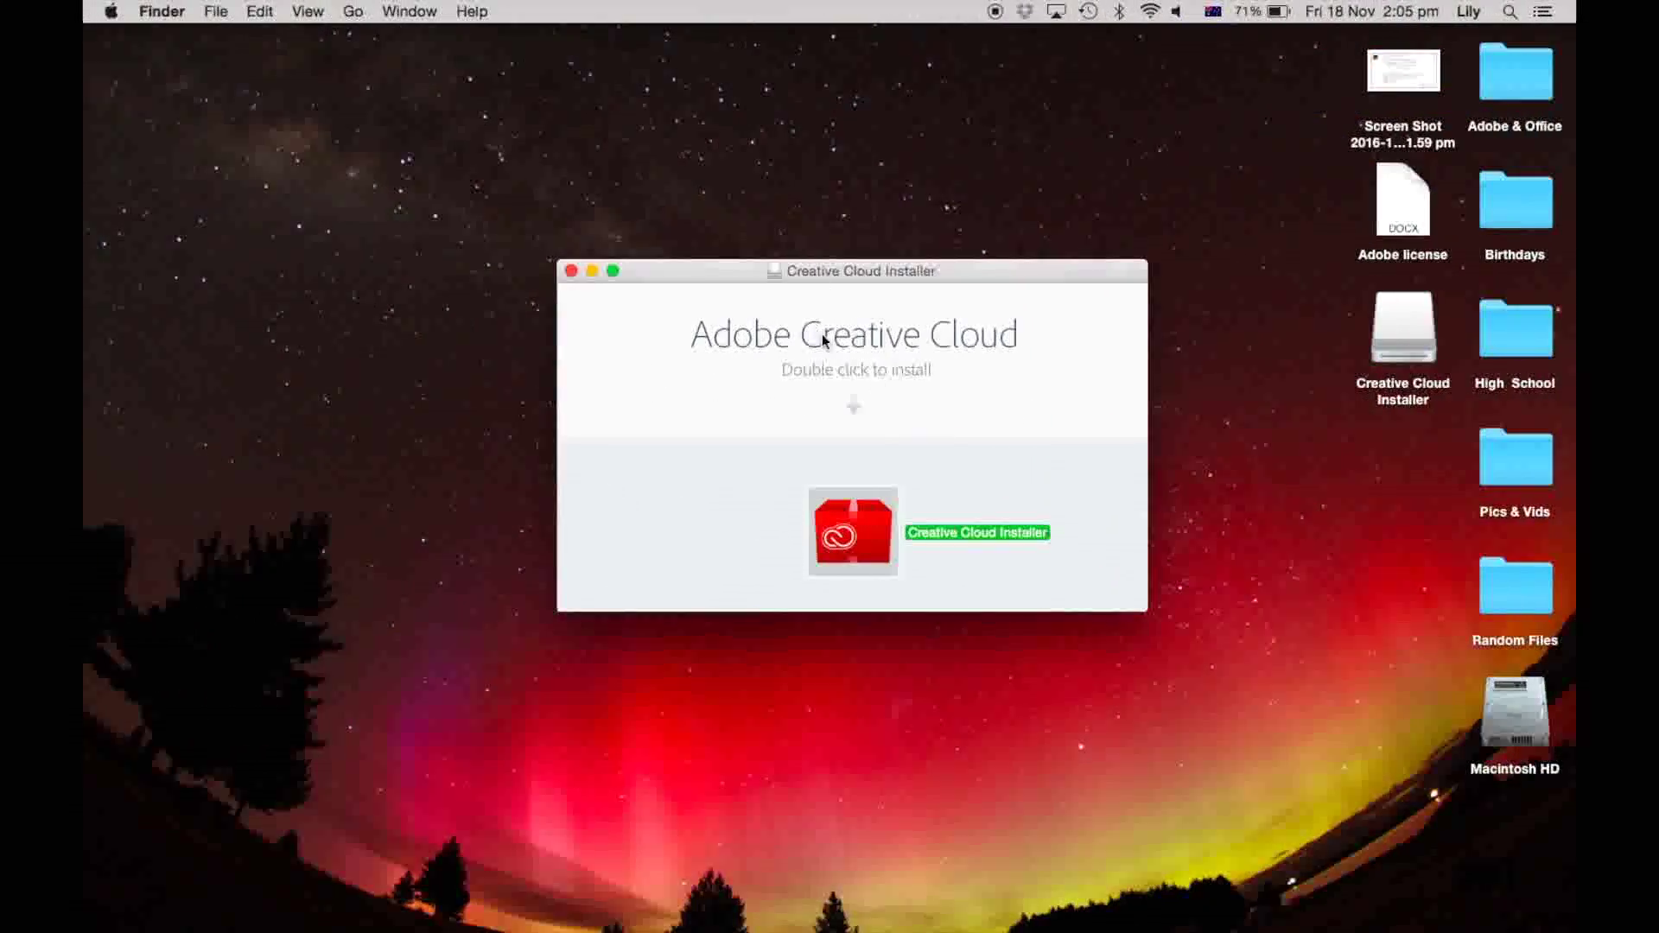
# Step: Launch Creative Cloud Installer, allow it past the security warning, and approve with the Mac administrator password
pyautogui.doubleClick(855, 533)
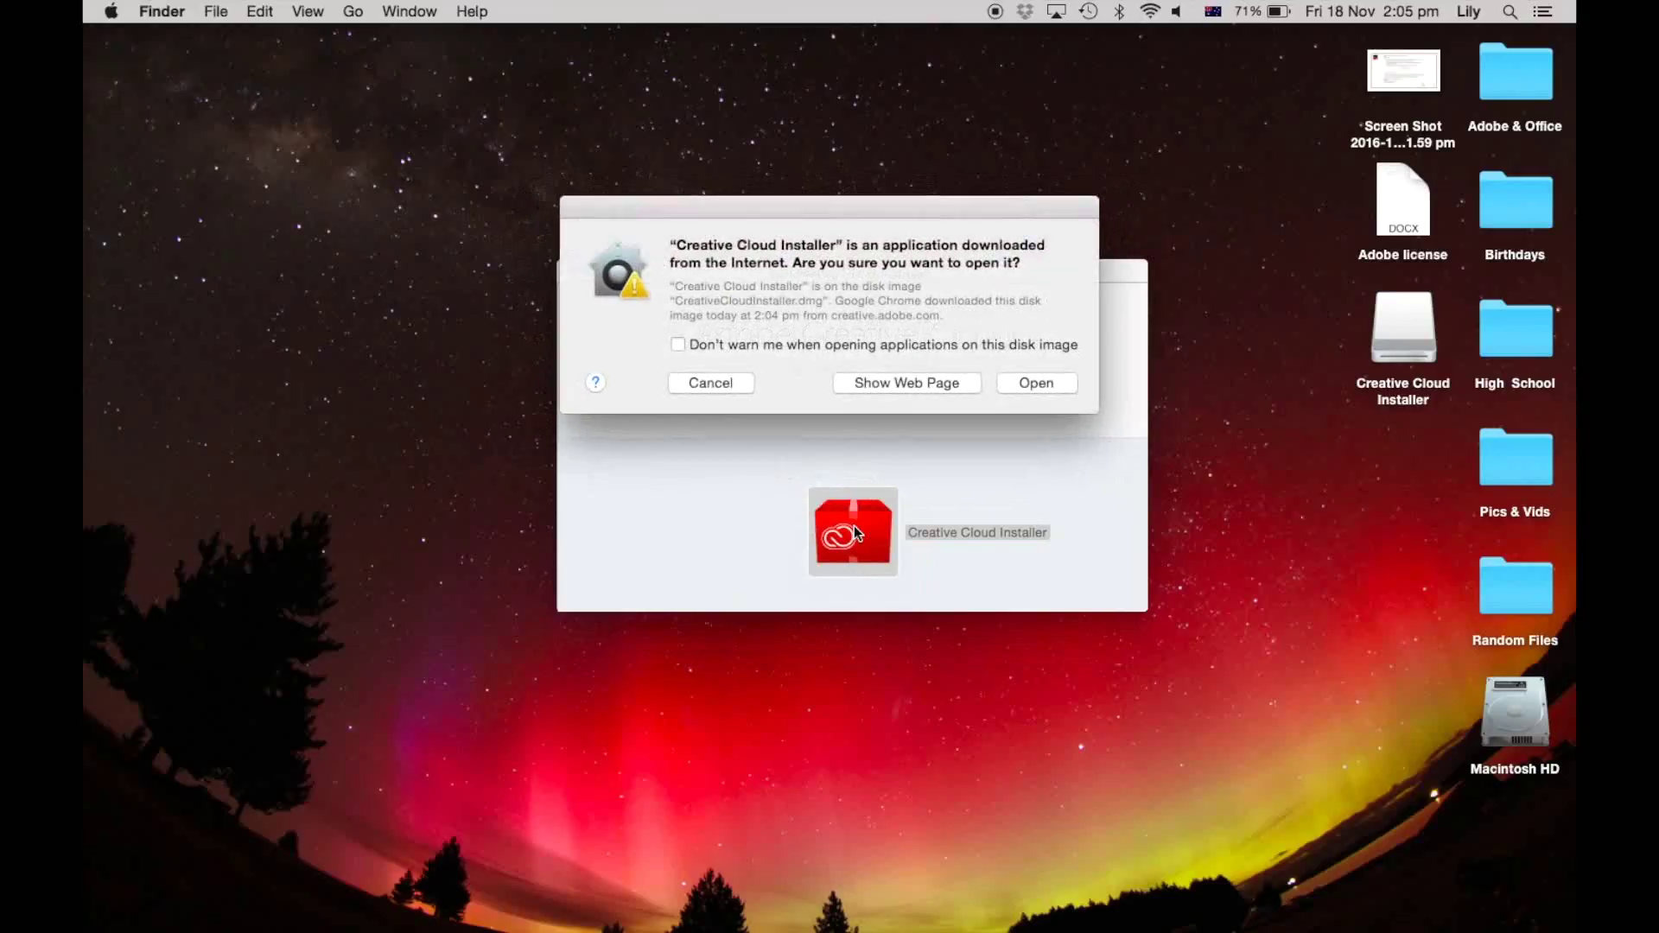
pyautogui.click(1047, 391)
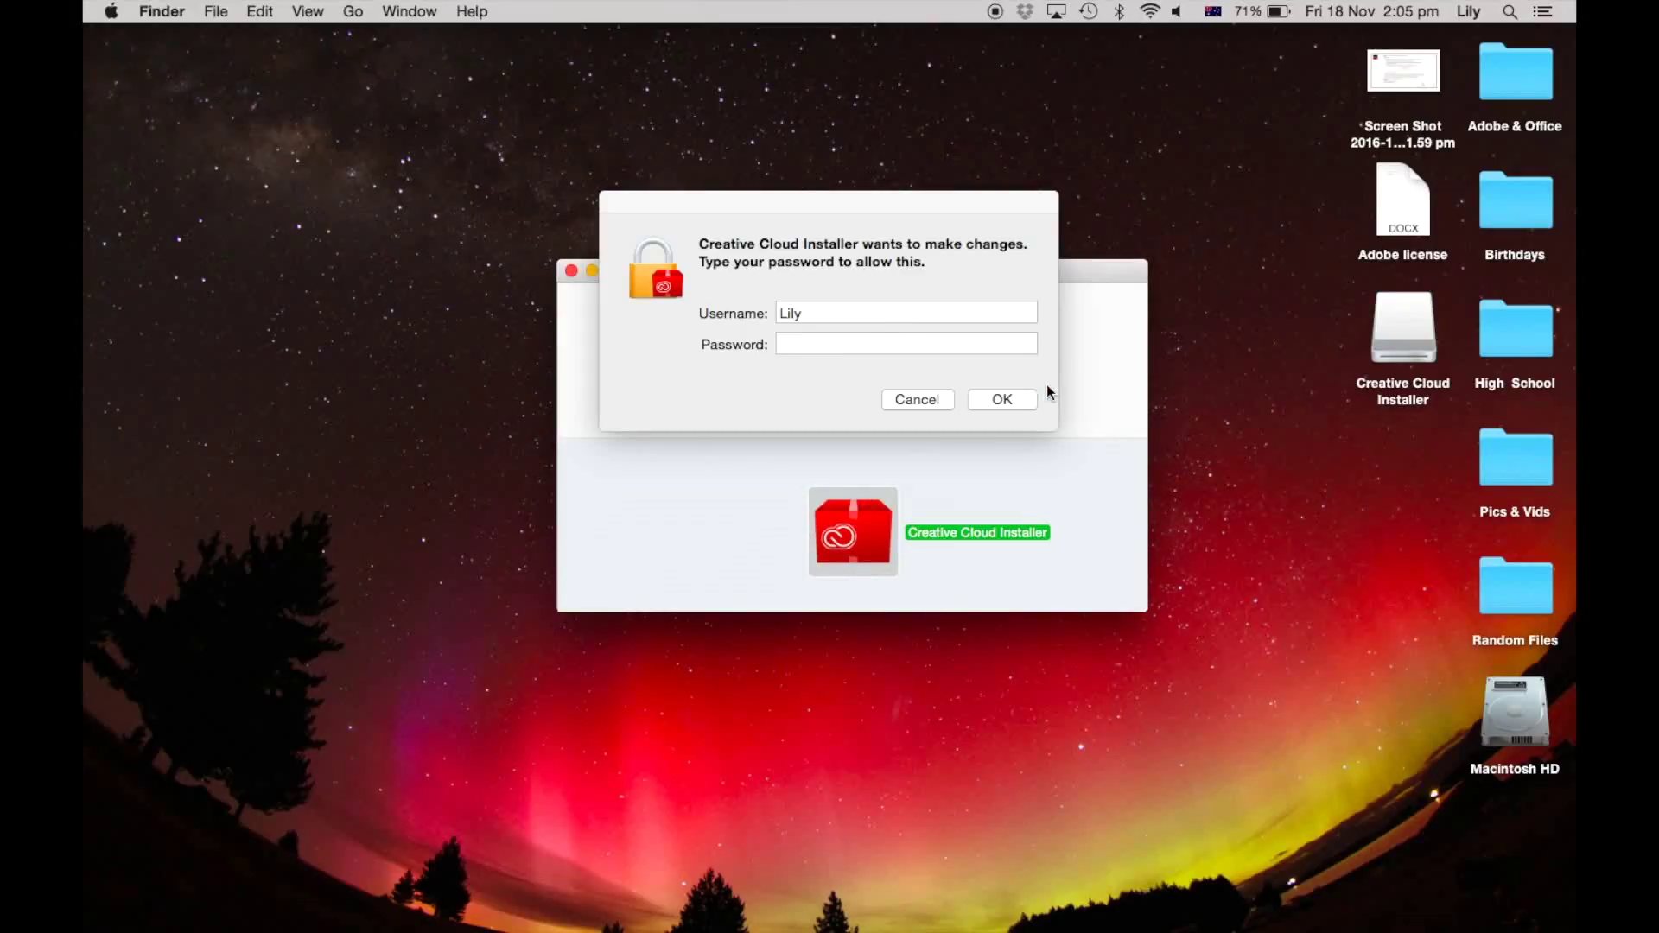
pyautogui.write('•')
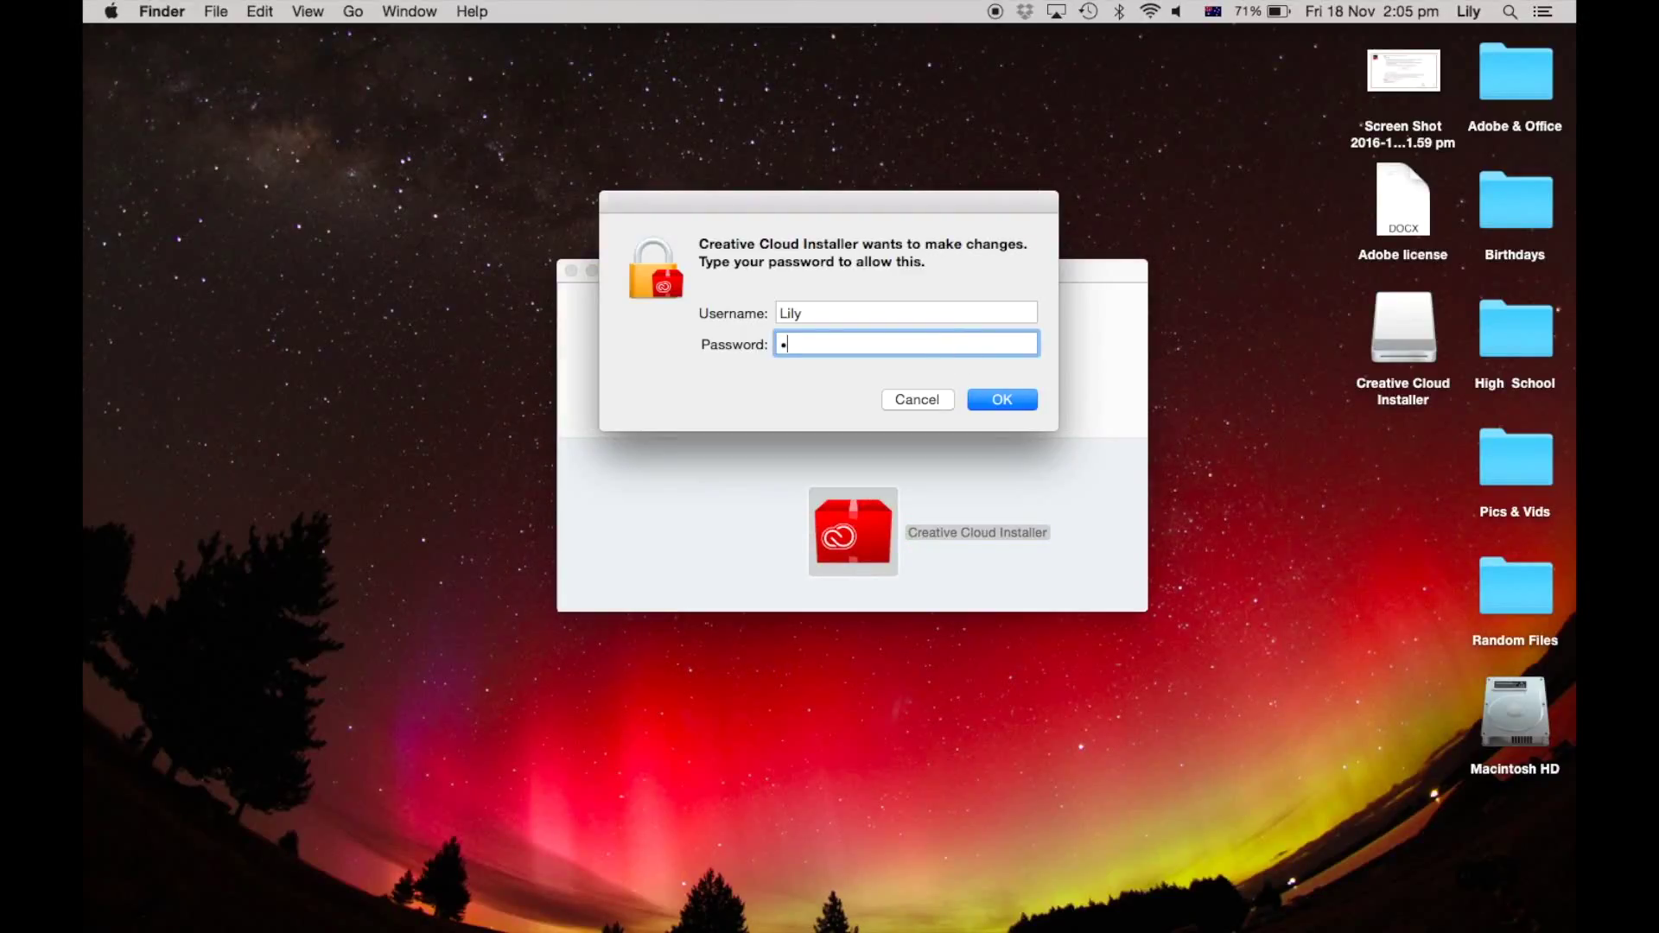
pyautogui.write('•••')
pyautogui.press('Return')
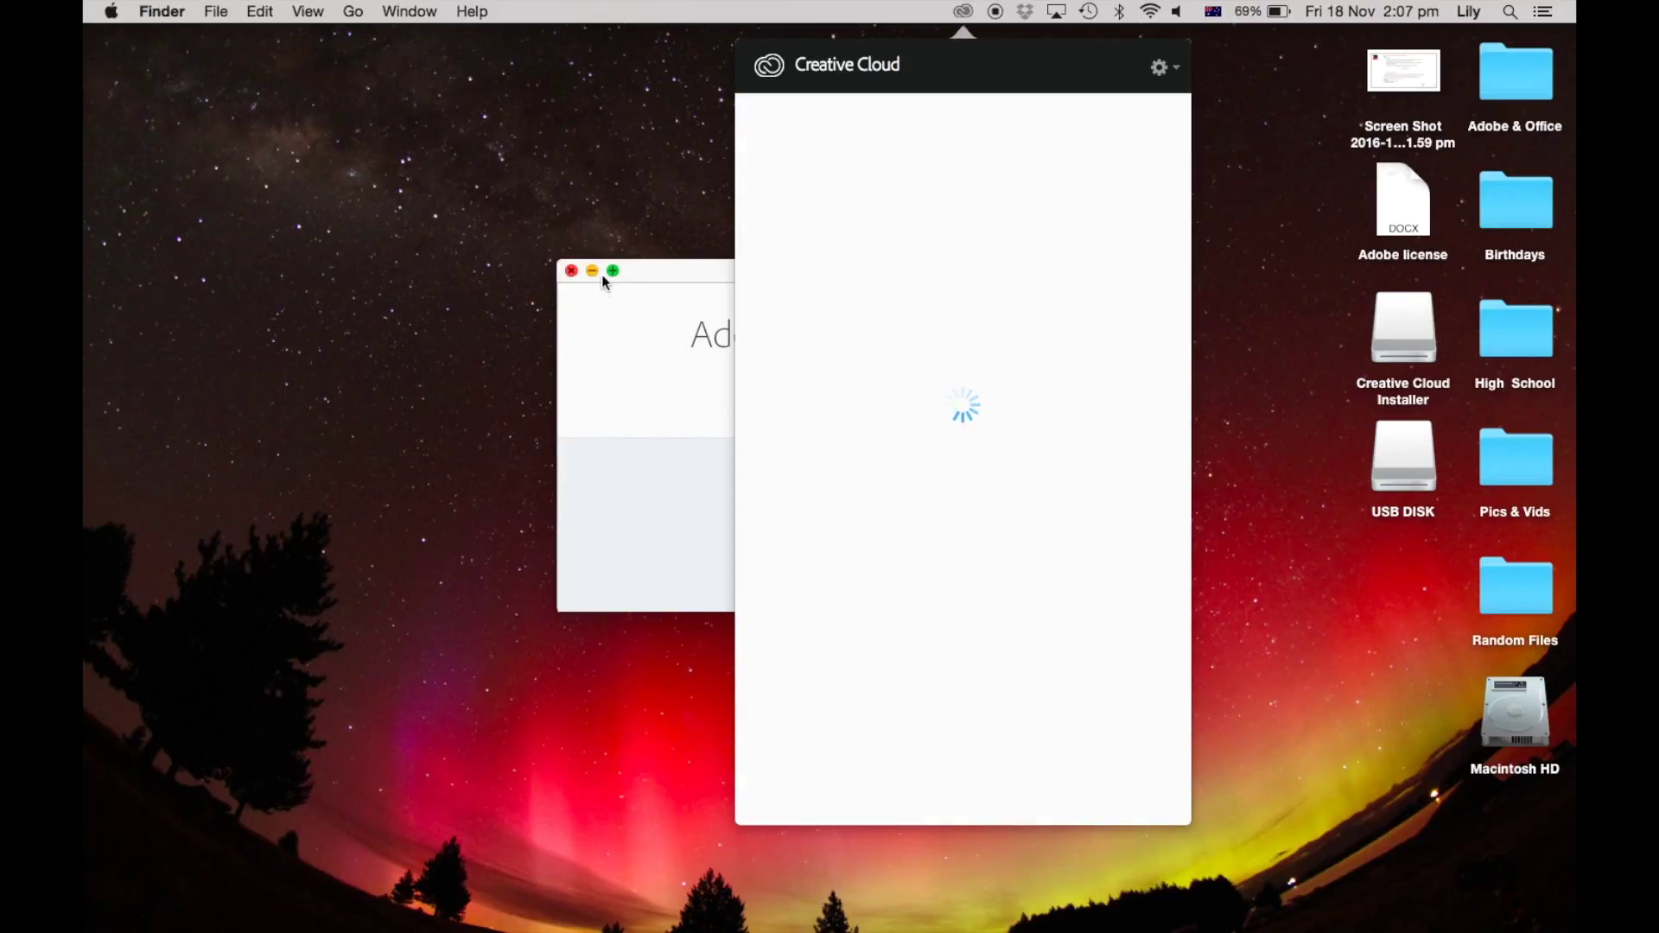
# Step: Close the leftover installer window and submit the proxy server user name and password
pyautogui.click(572, 272)
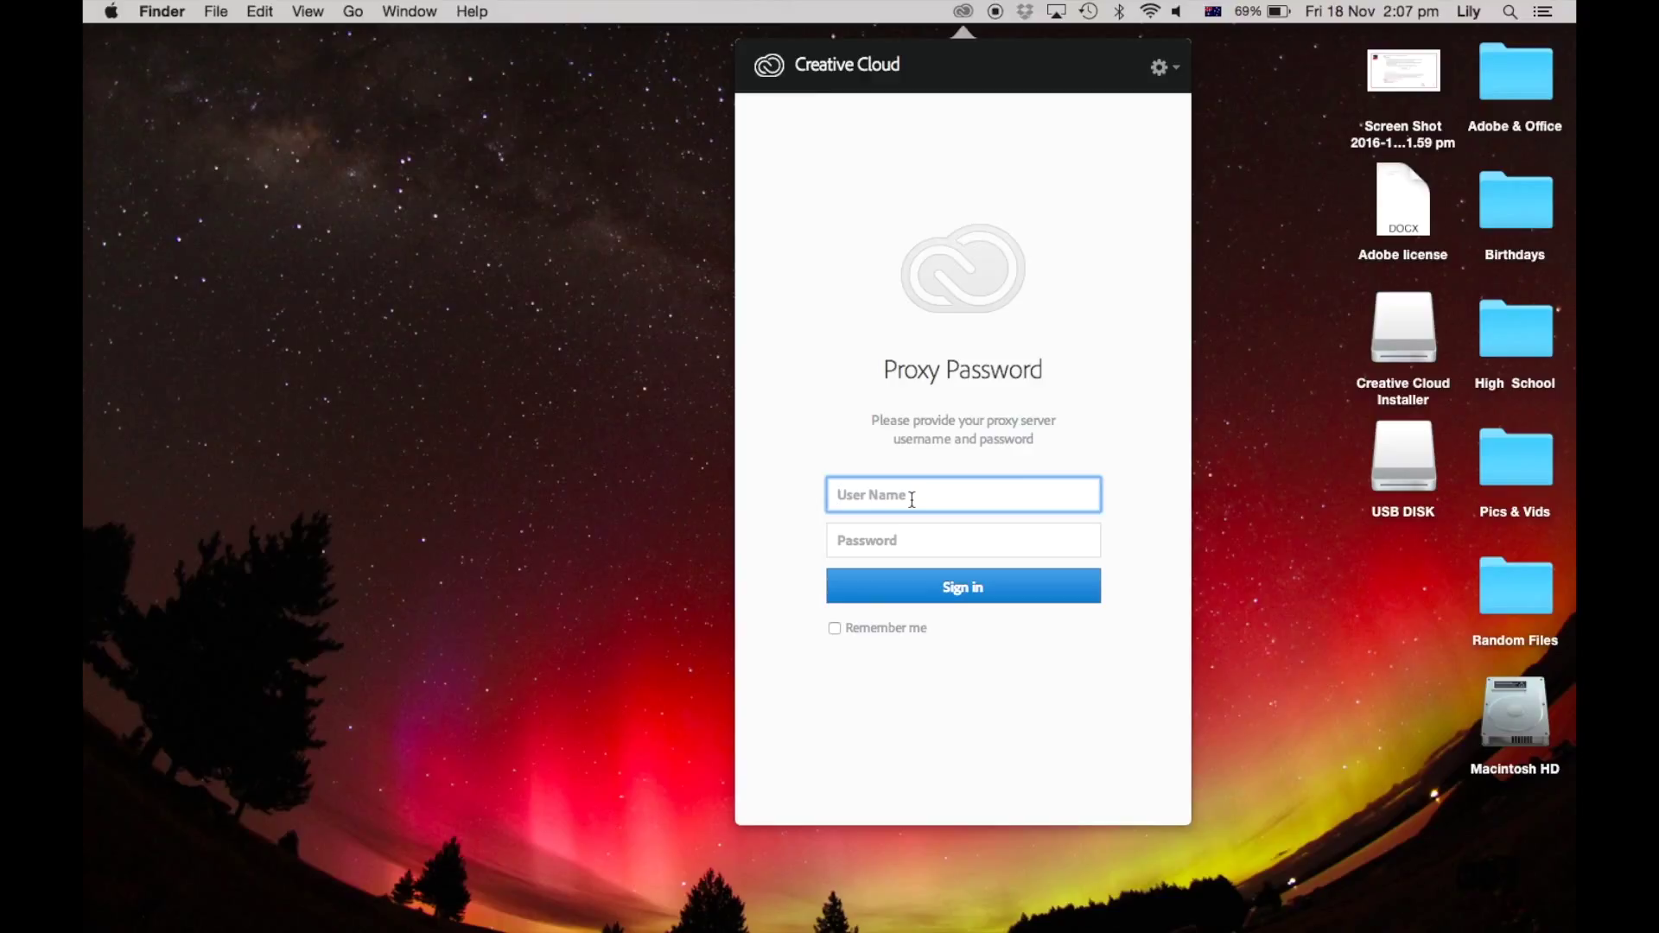
pyautogui.click(952, 528)
pyautogui.write('••')
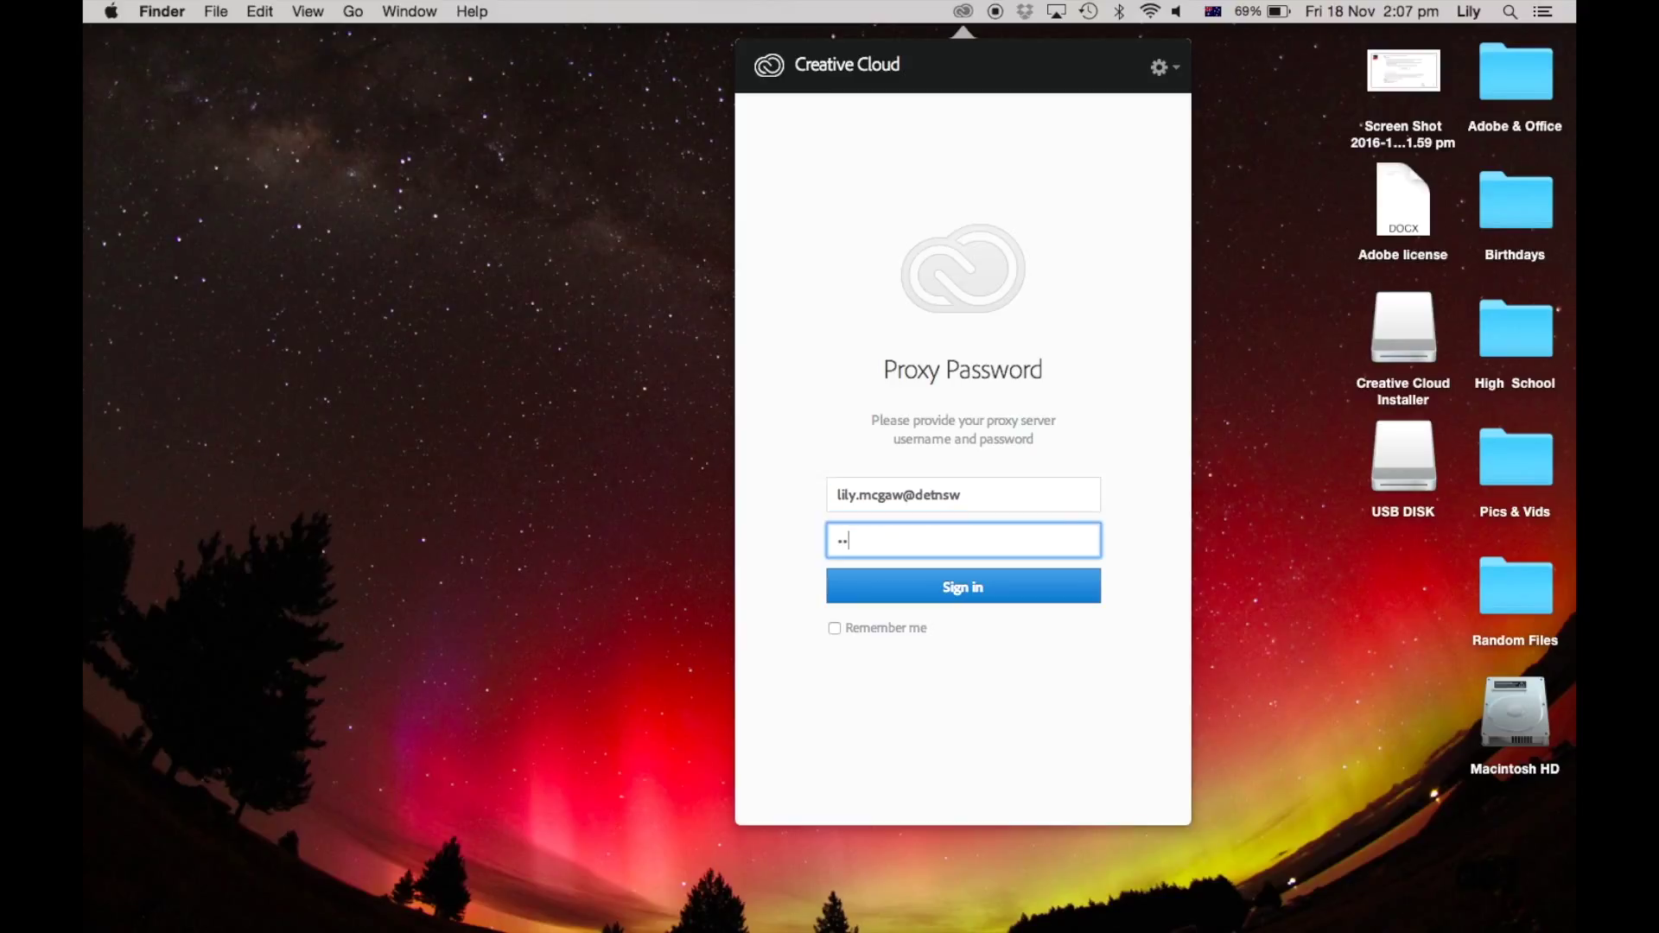
pyautogui.click(998, 578)
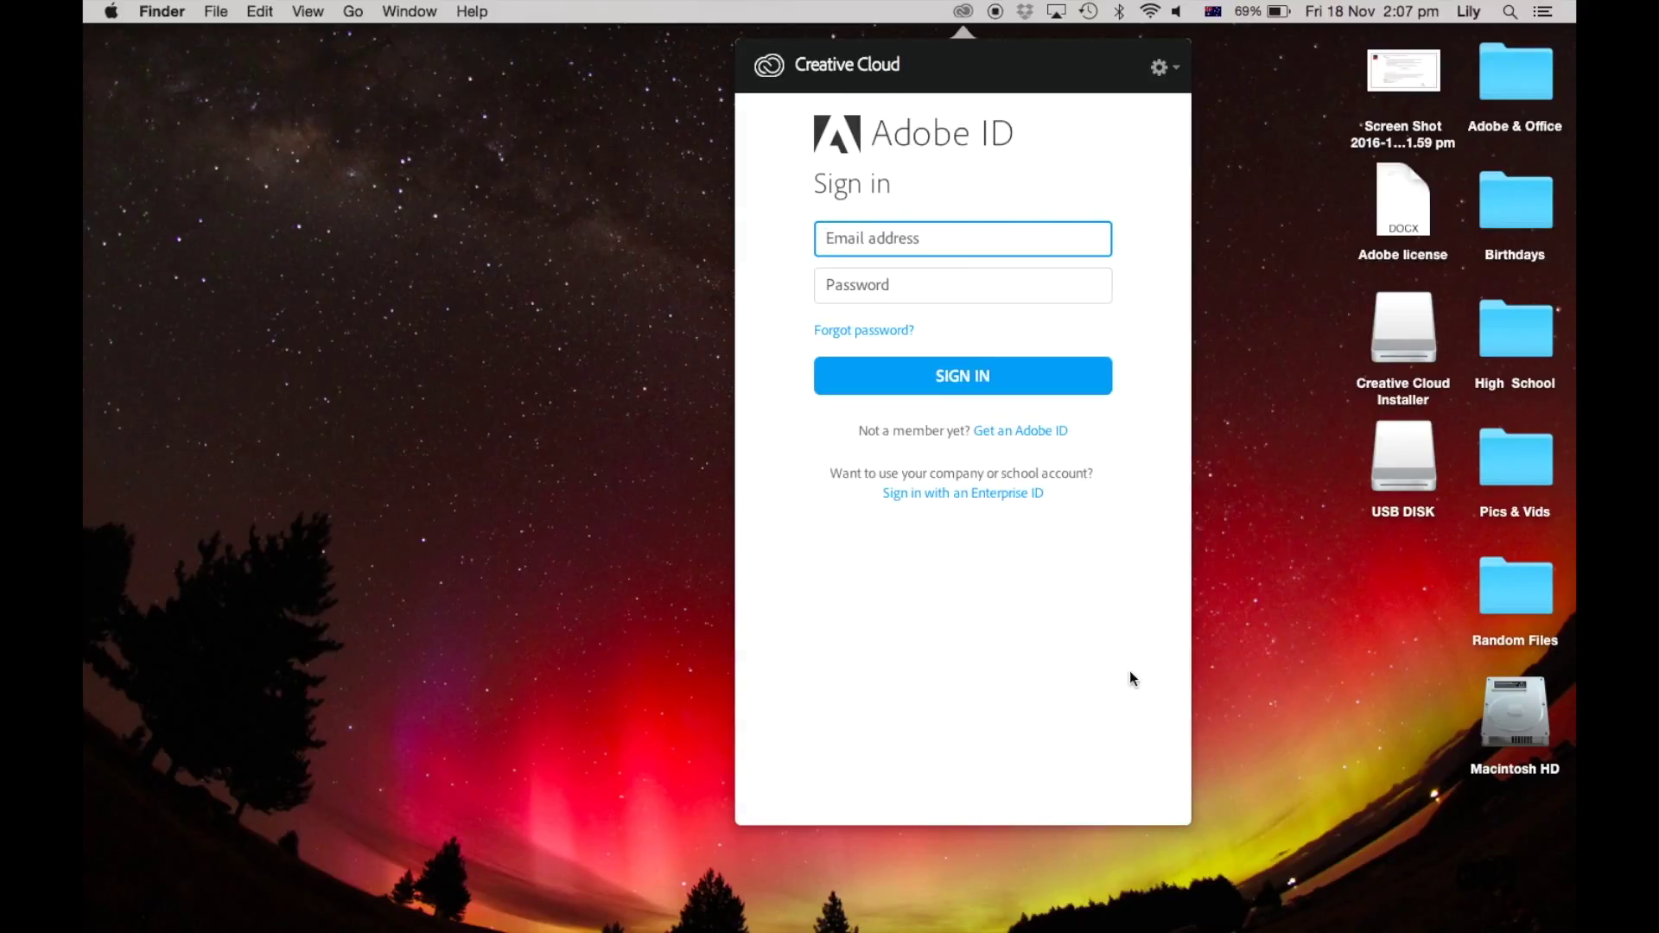
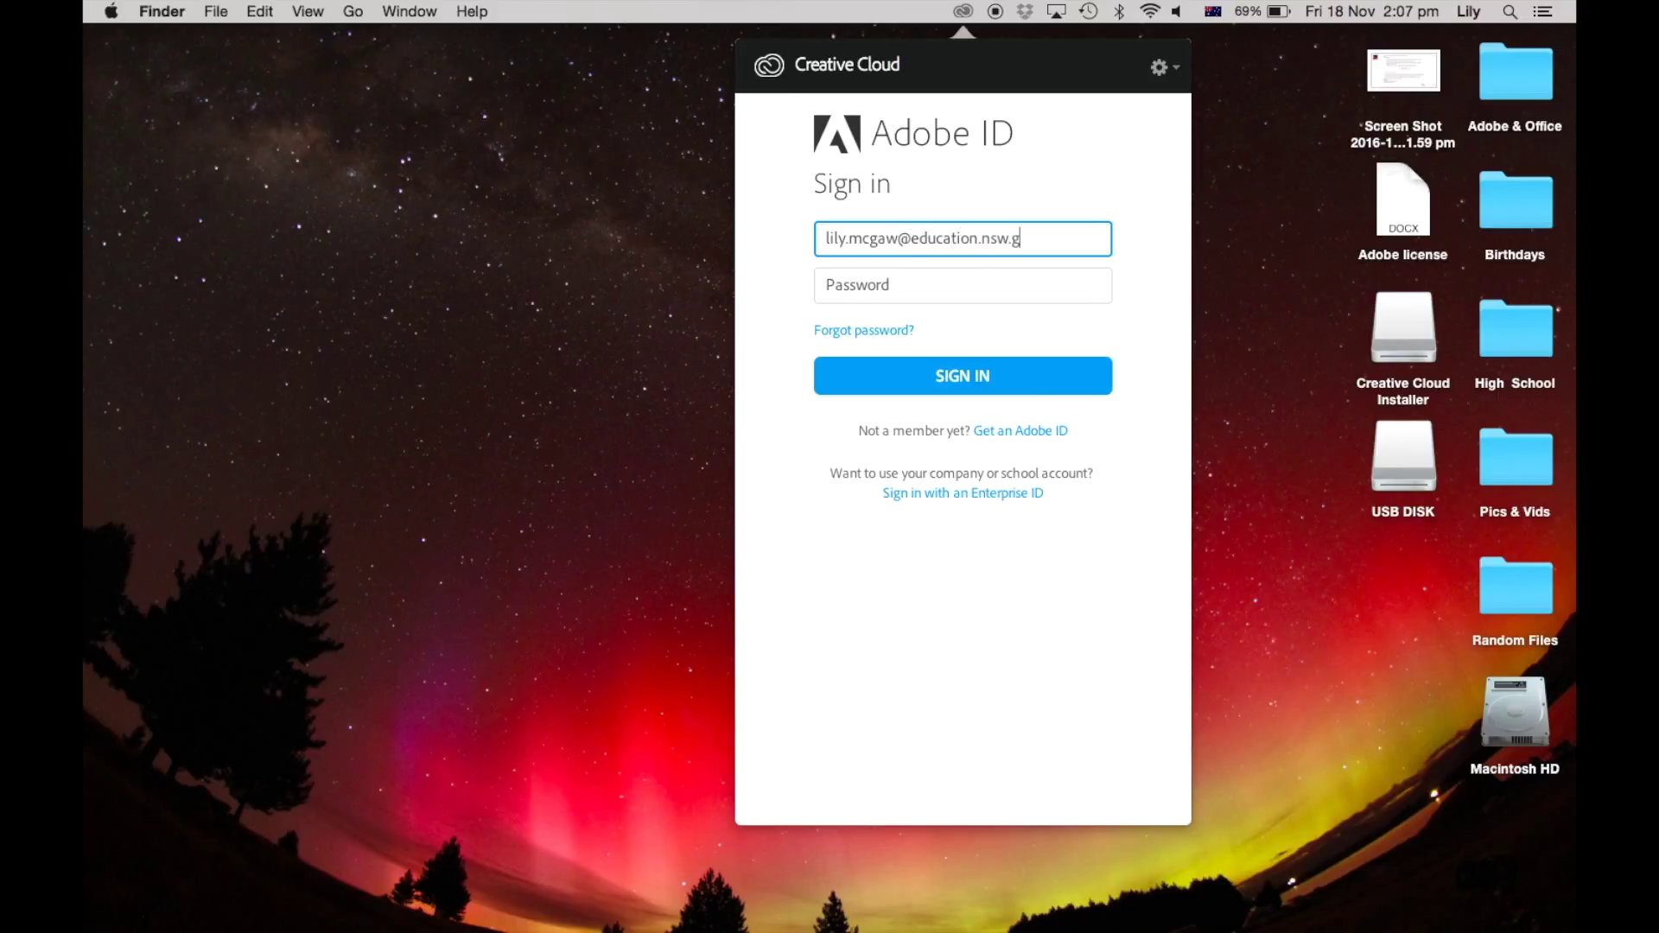
# Step: Sign in to Creative Cloud with the Adobe ID e-mail address and password
pyautogui.click(963, 281)
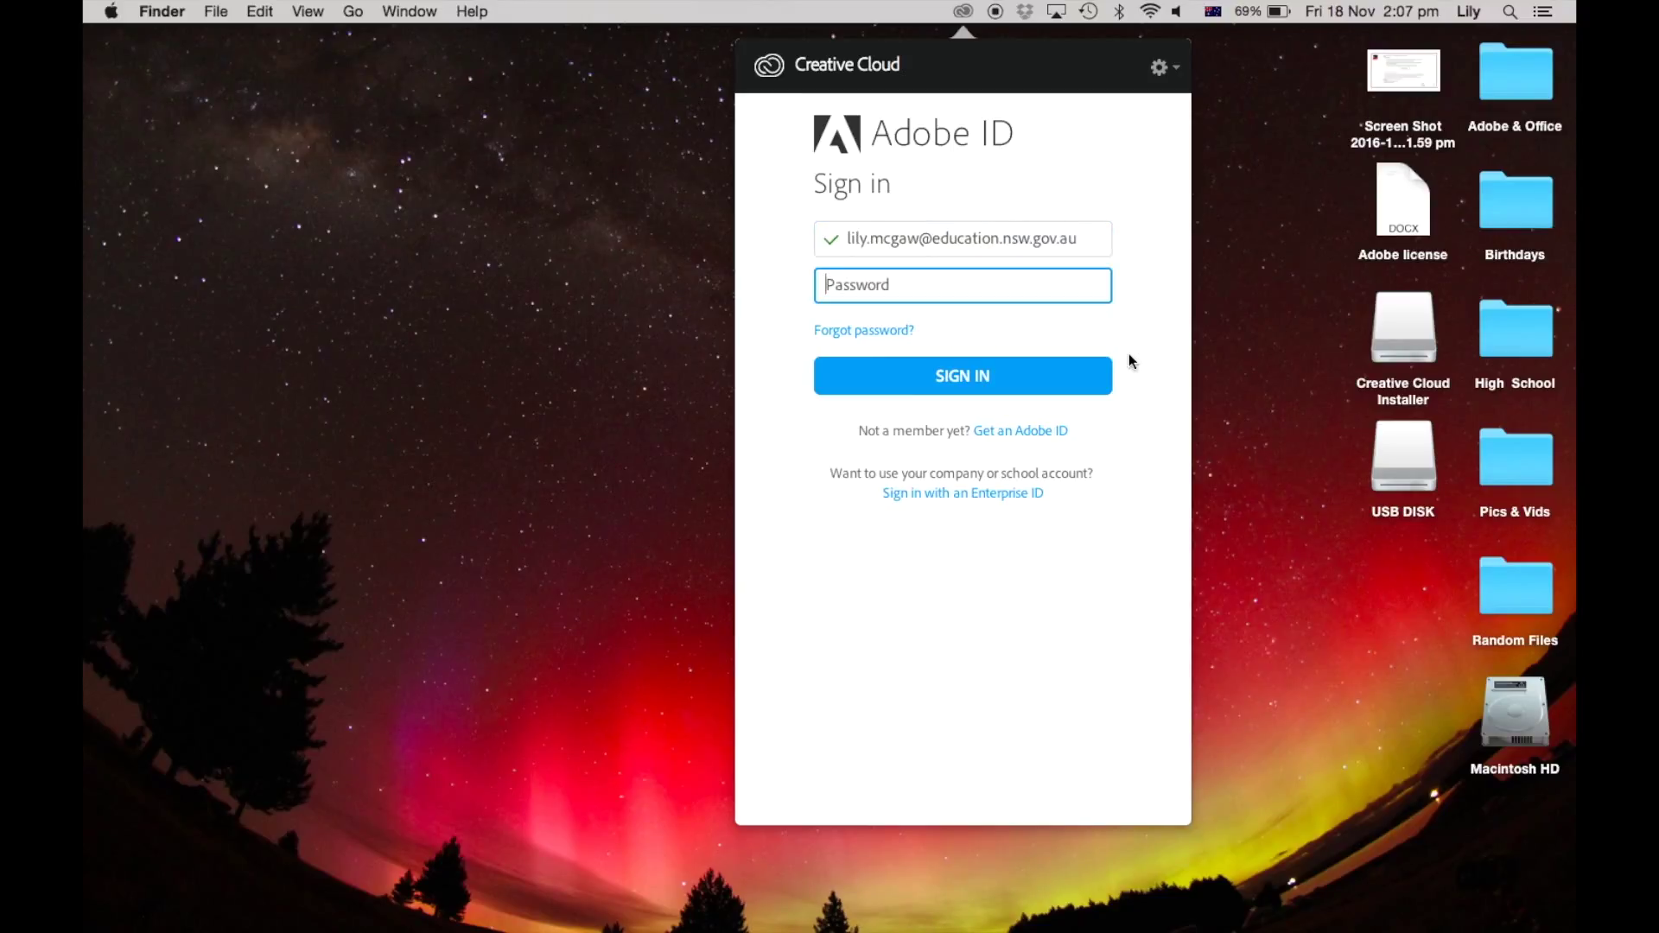
pyautogui.write('••')
pyautogui.click(1071, 390)
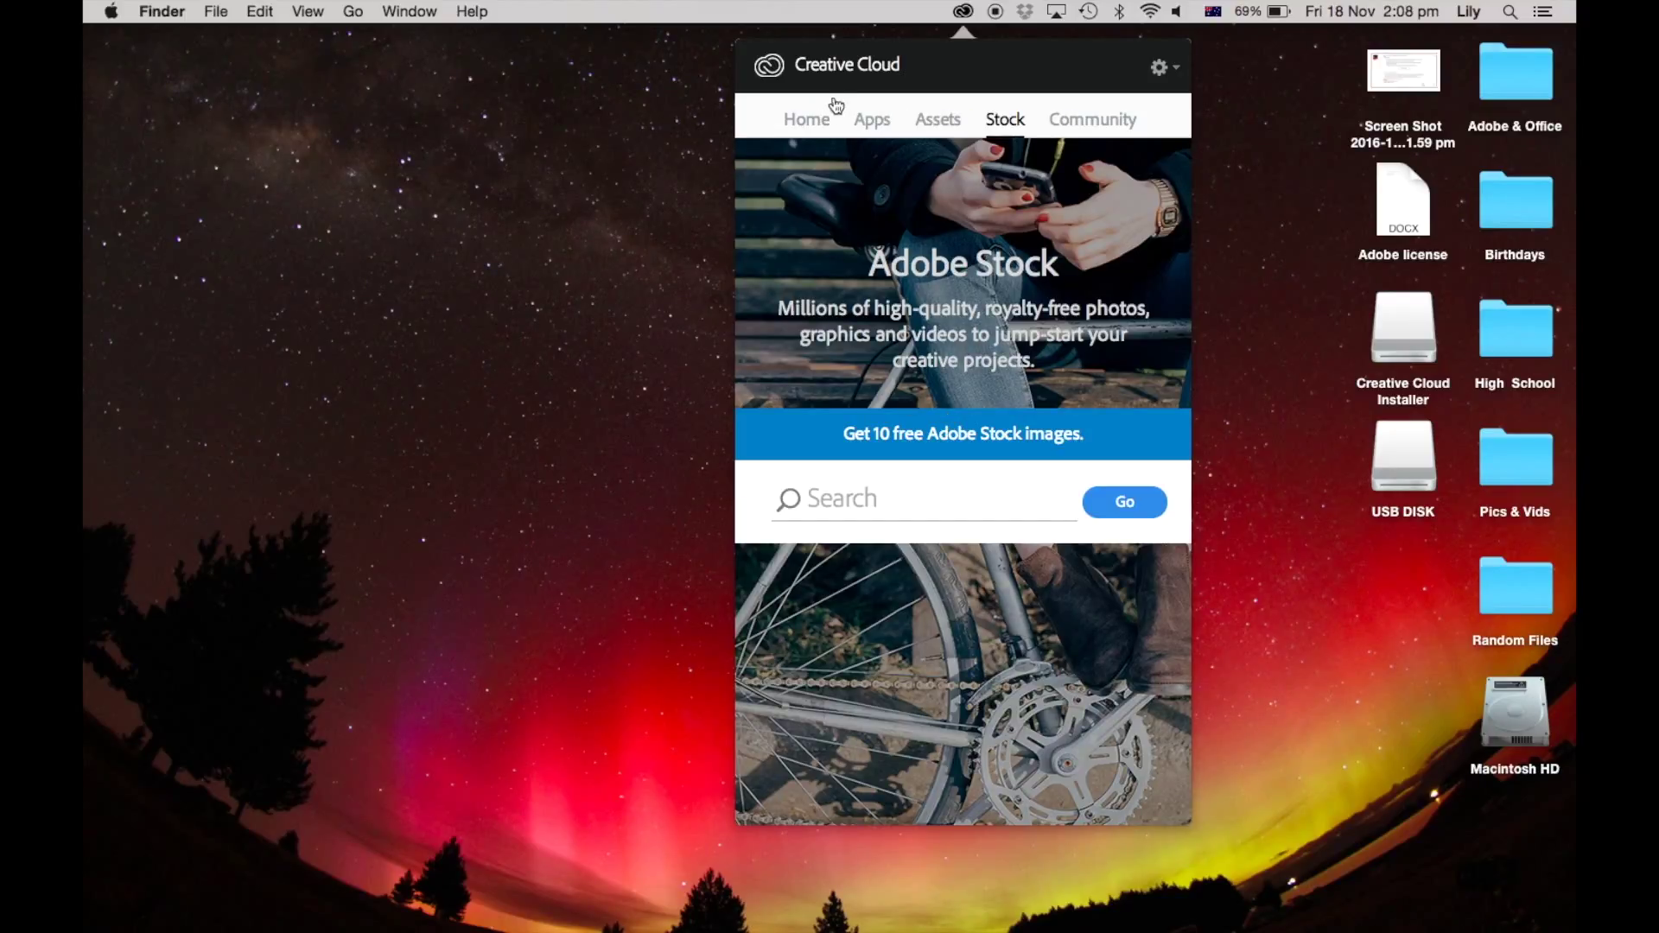
# Step: Install Photoshop CC (2017) from the Apps list and accept the welcome notice
pyautogui.click(802, 121)
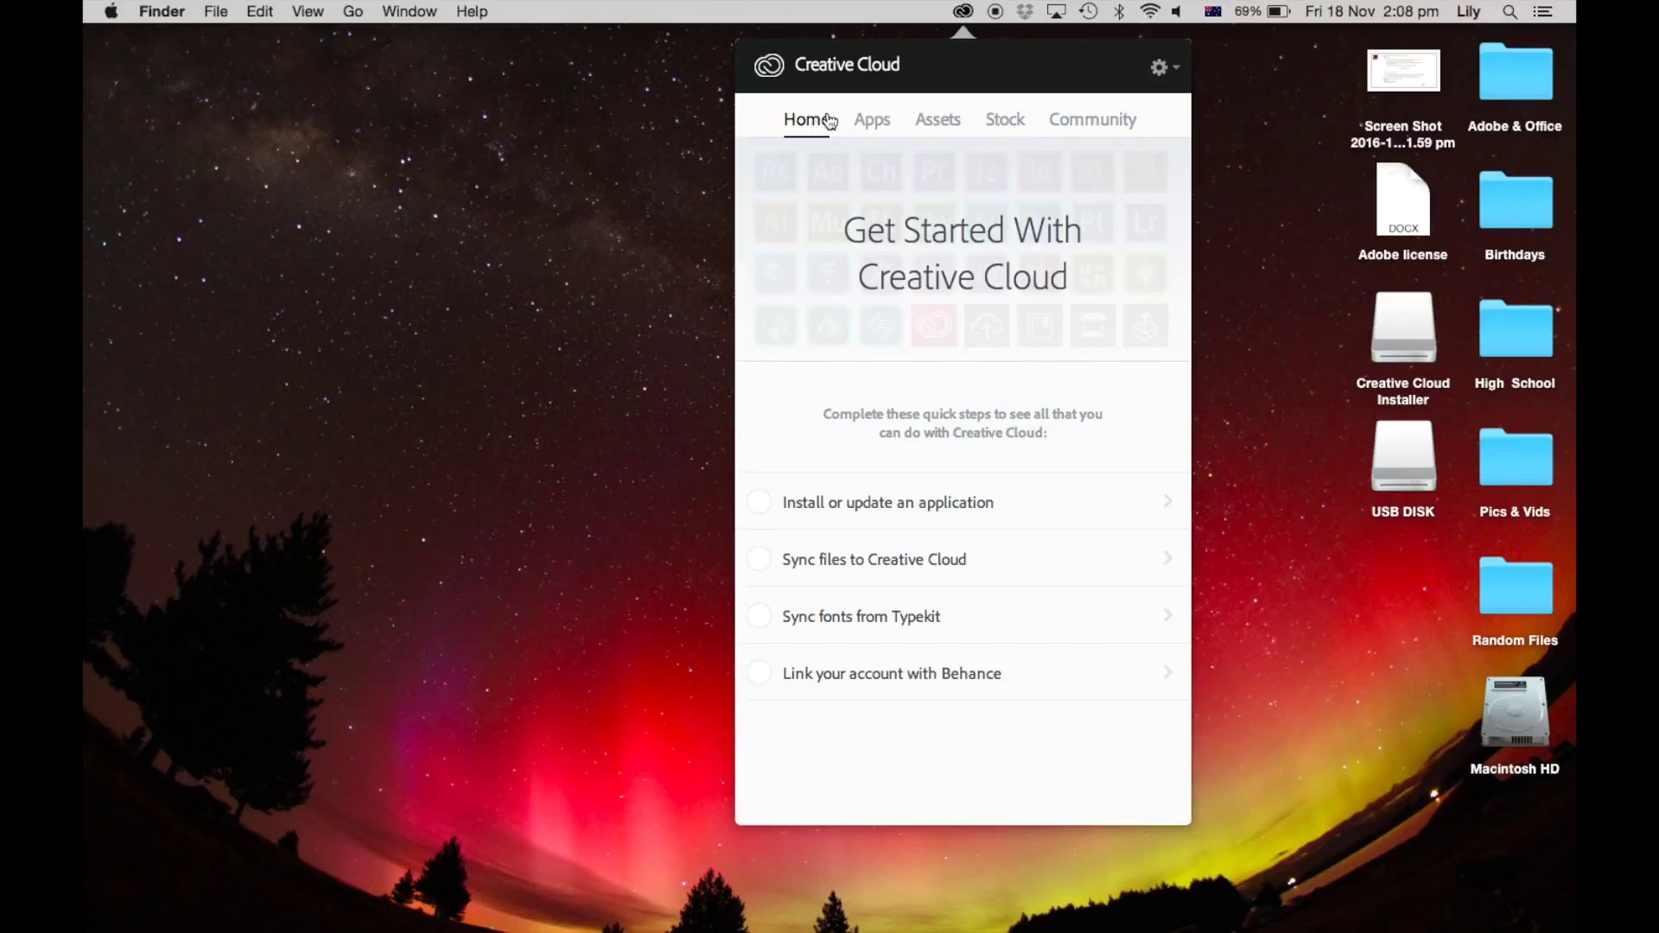
pyautogui.click(872, 121)
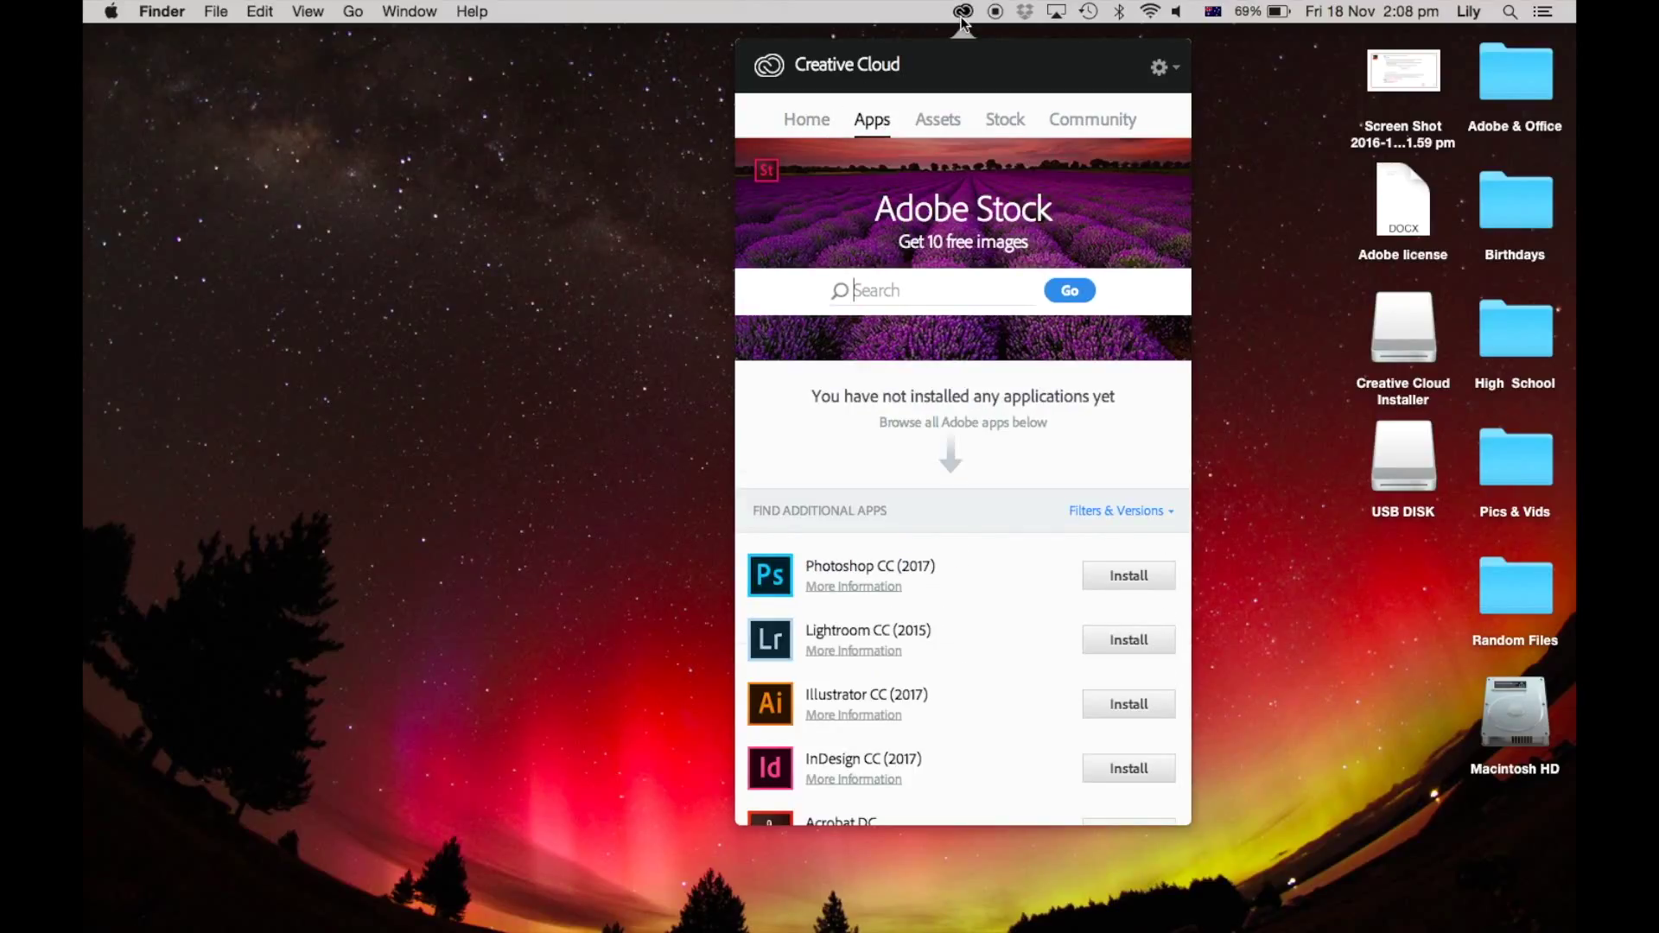
pyautogui.scroll(-4, 1030, 631)
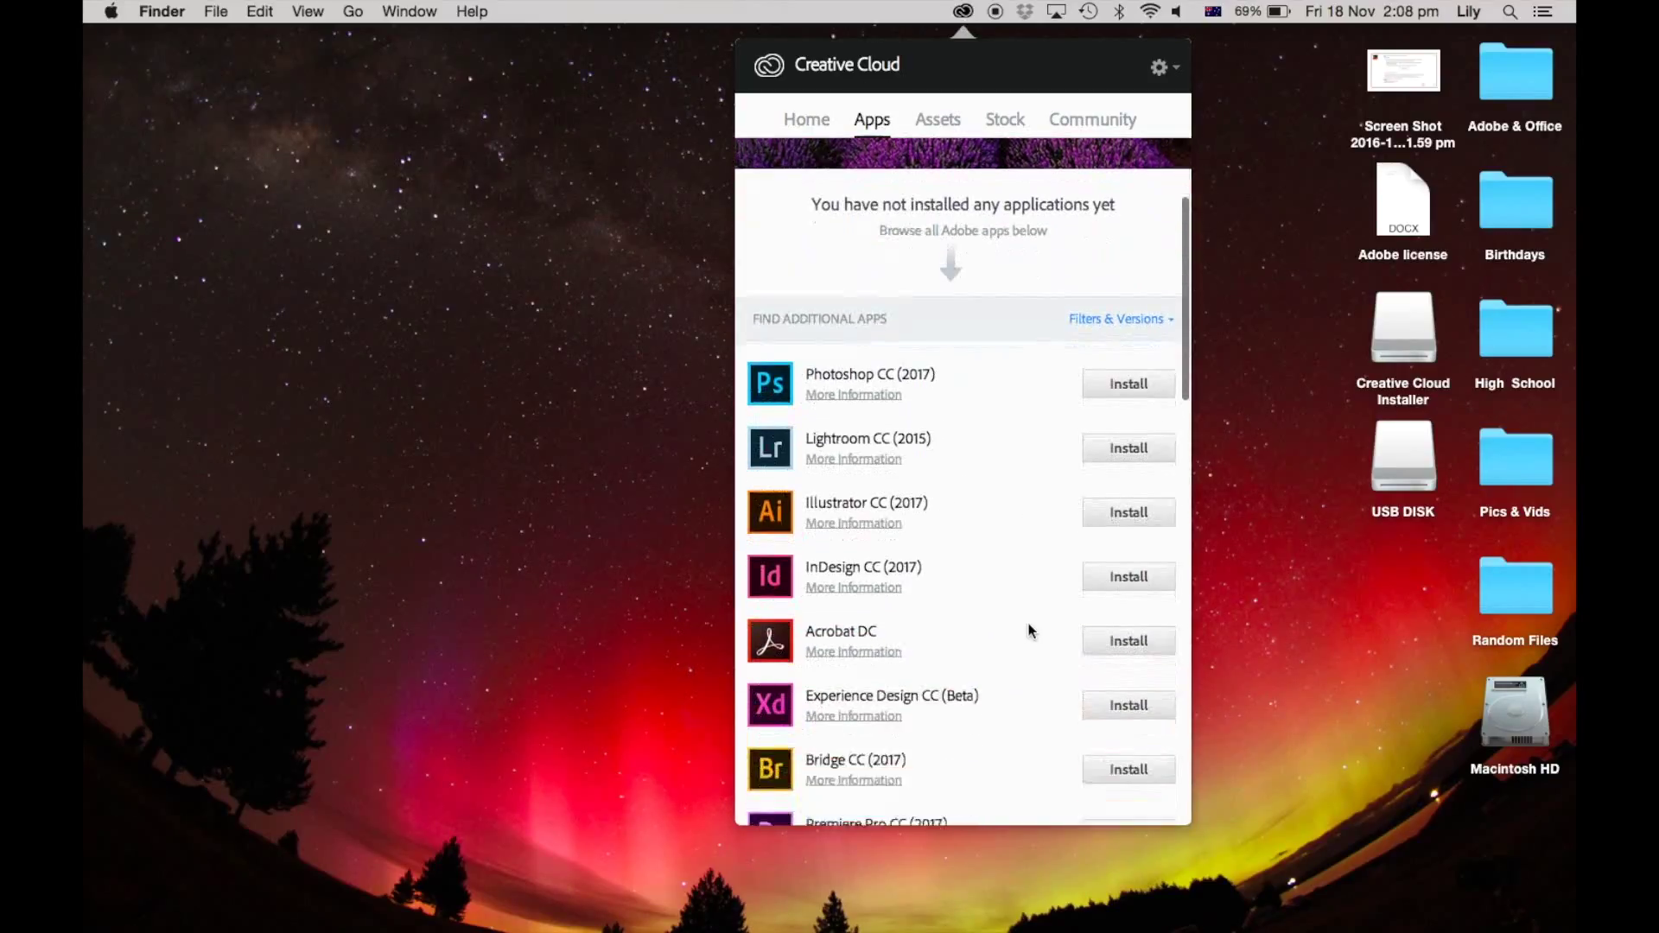
pyautogui.scroll(-4, 1030, 631)
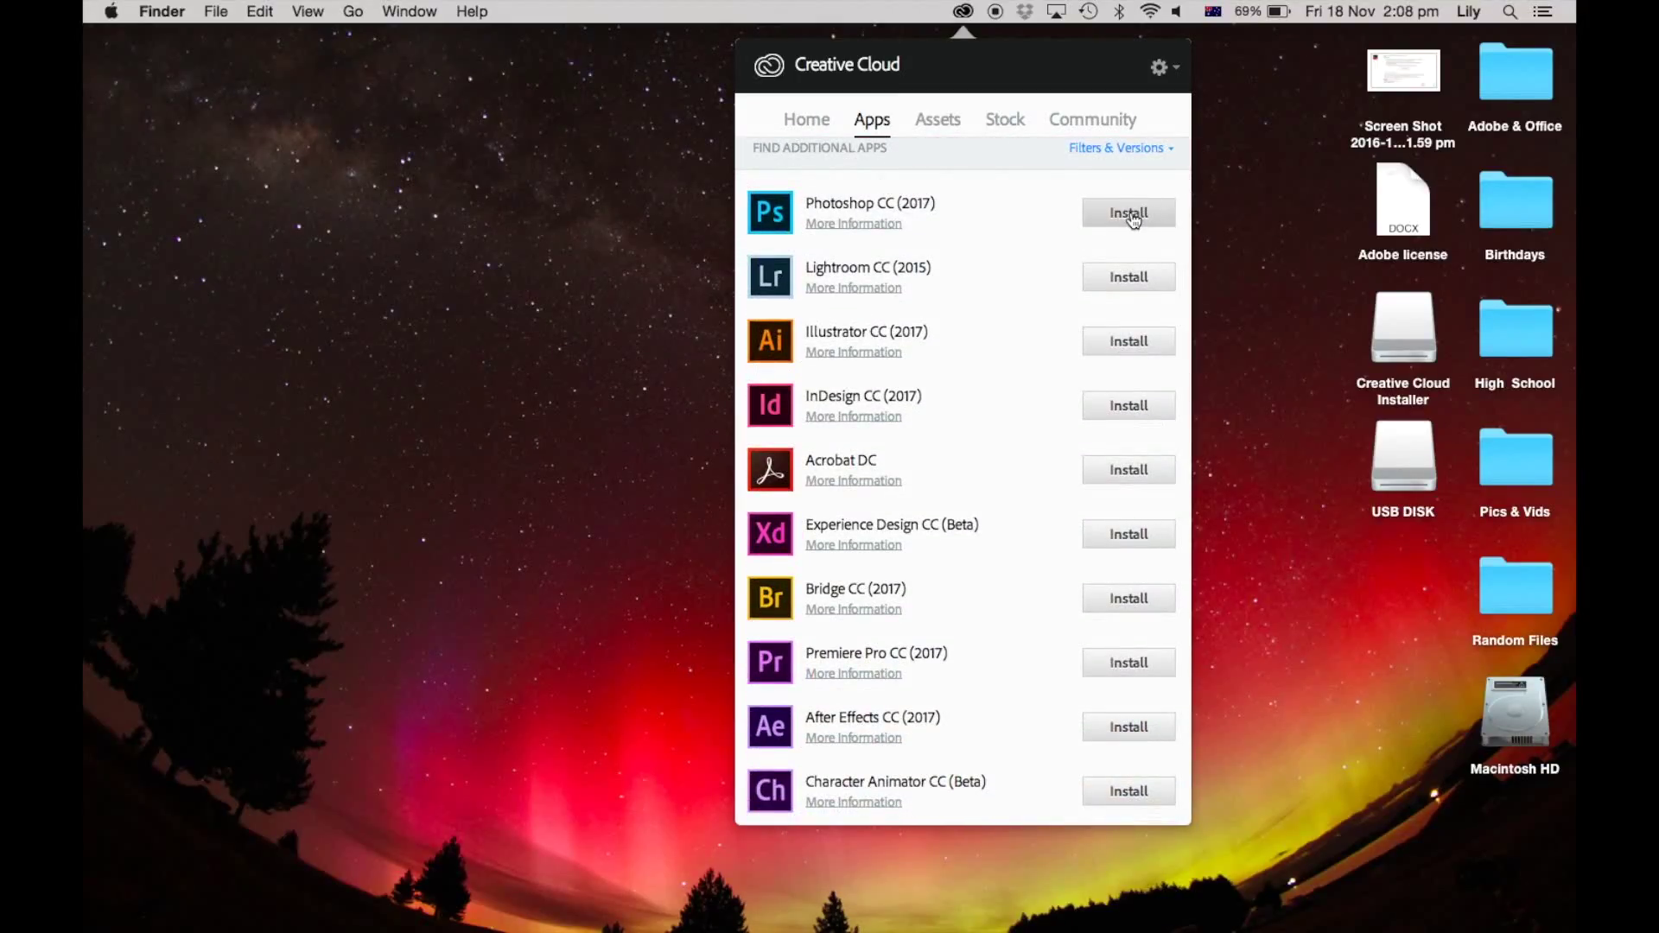
pyautogui.click(1131, 214)
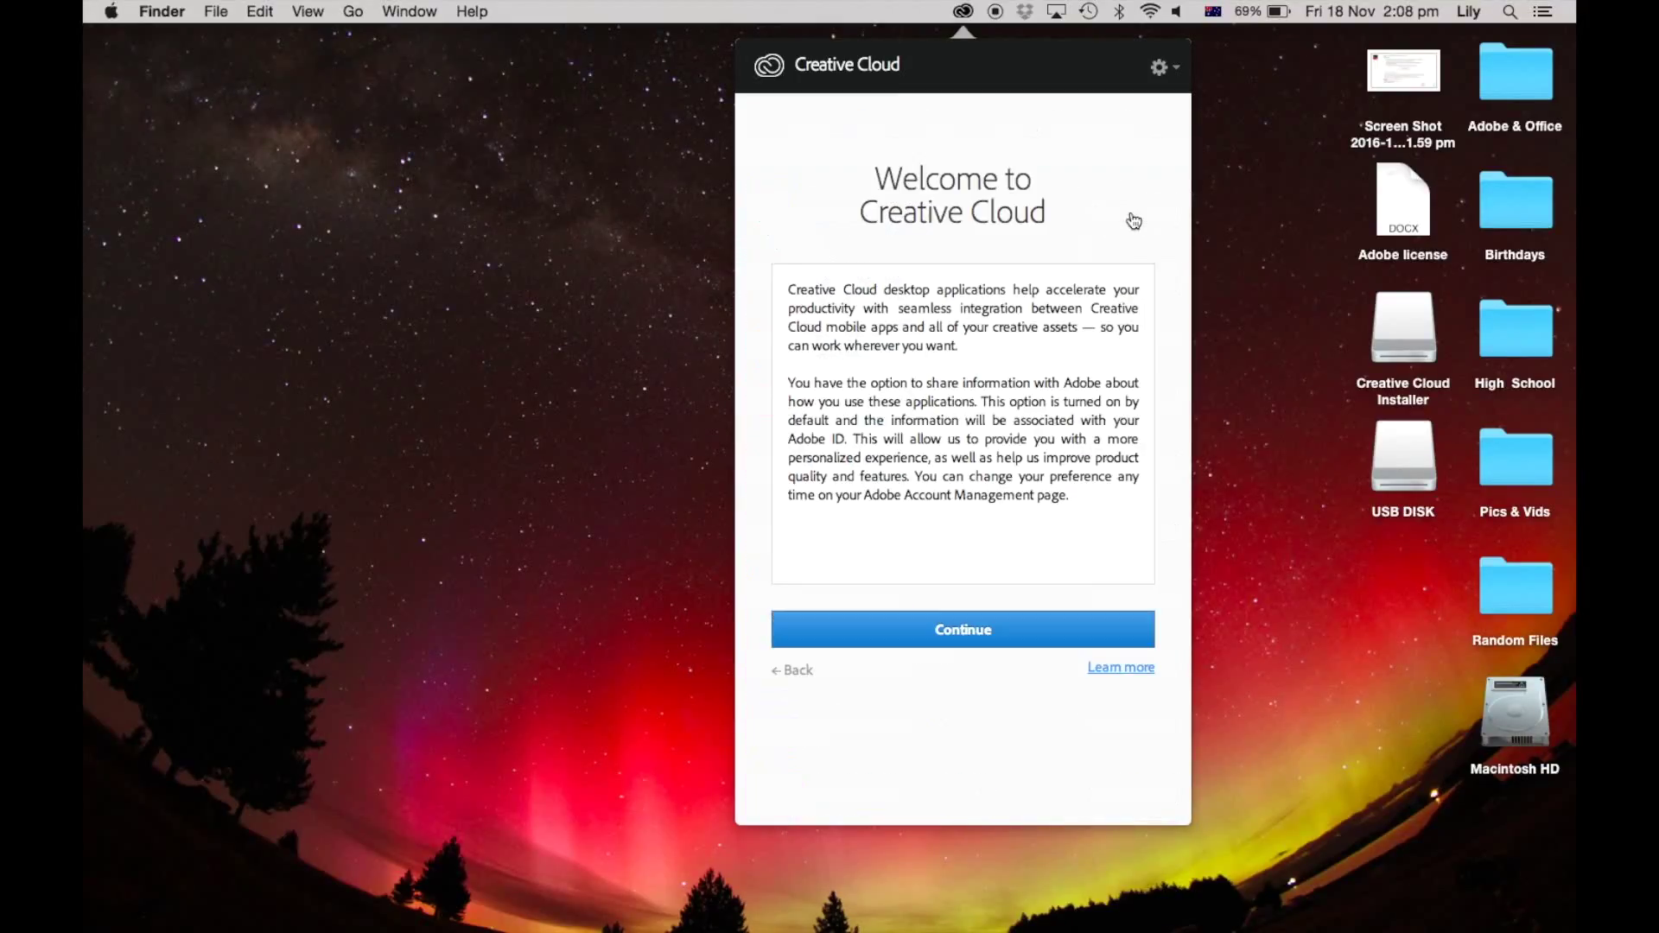
pyautogui.click(962, 630)
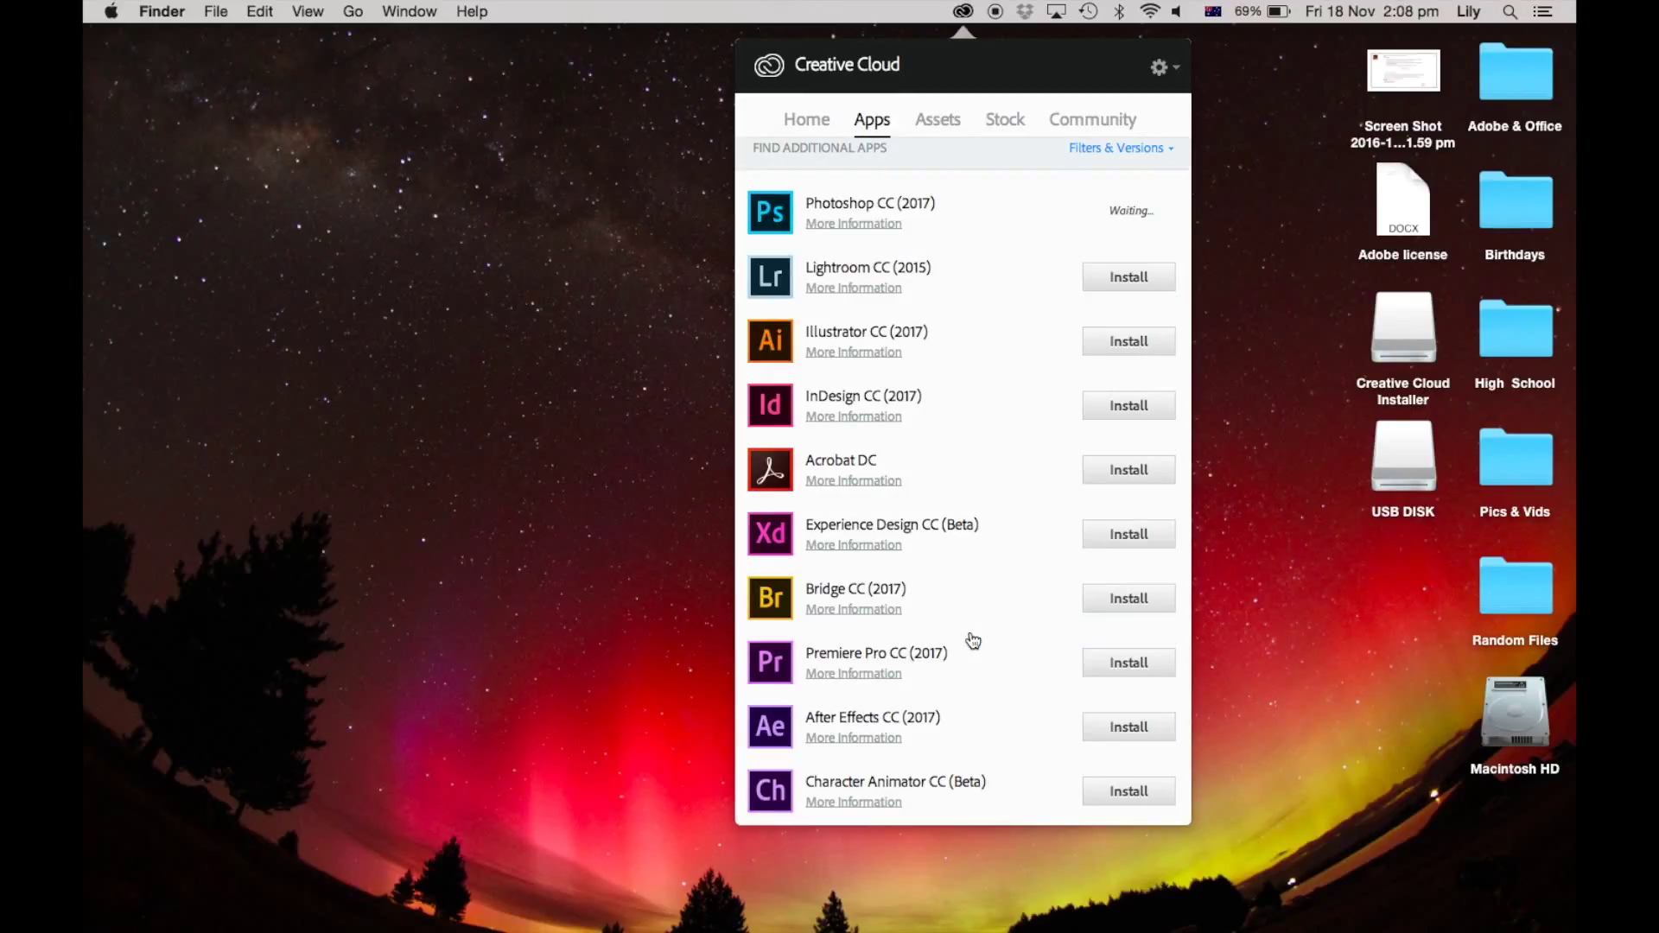
# Step: Browse to the Adobe Stock page under Assets and select its search box while Photoshop installs
pyautogui.scroll(5, 972, 639)
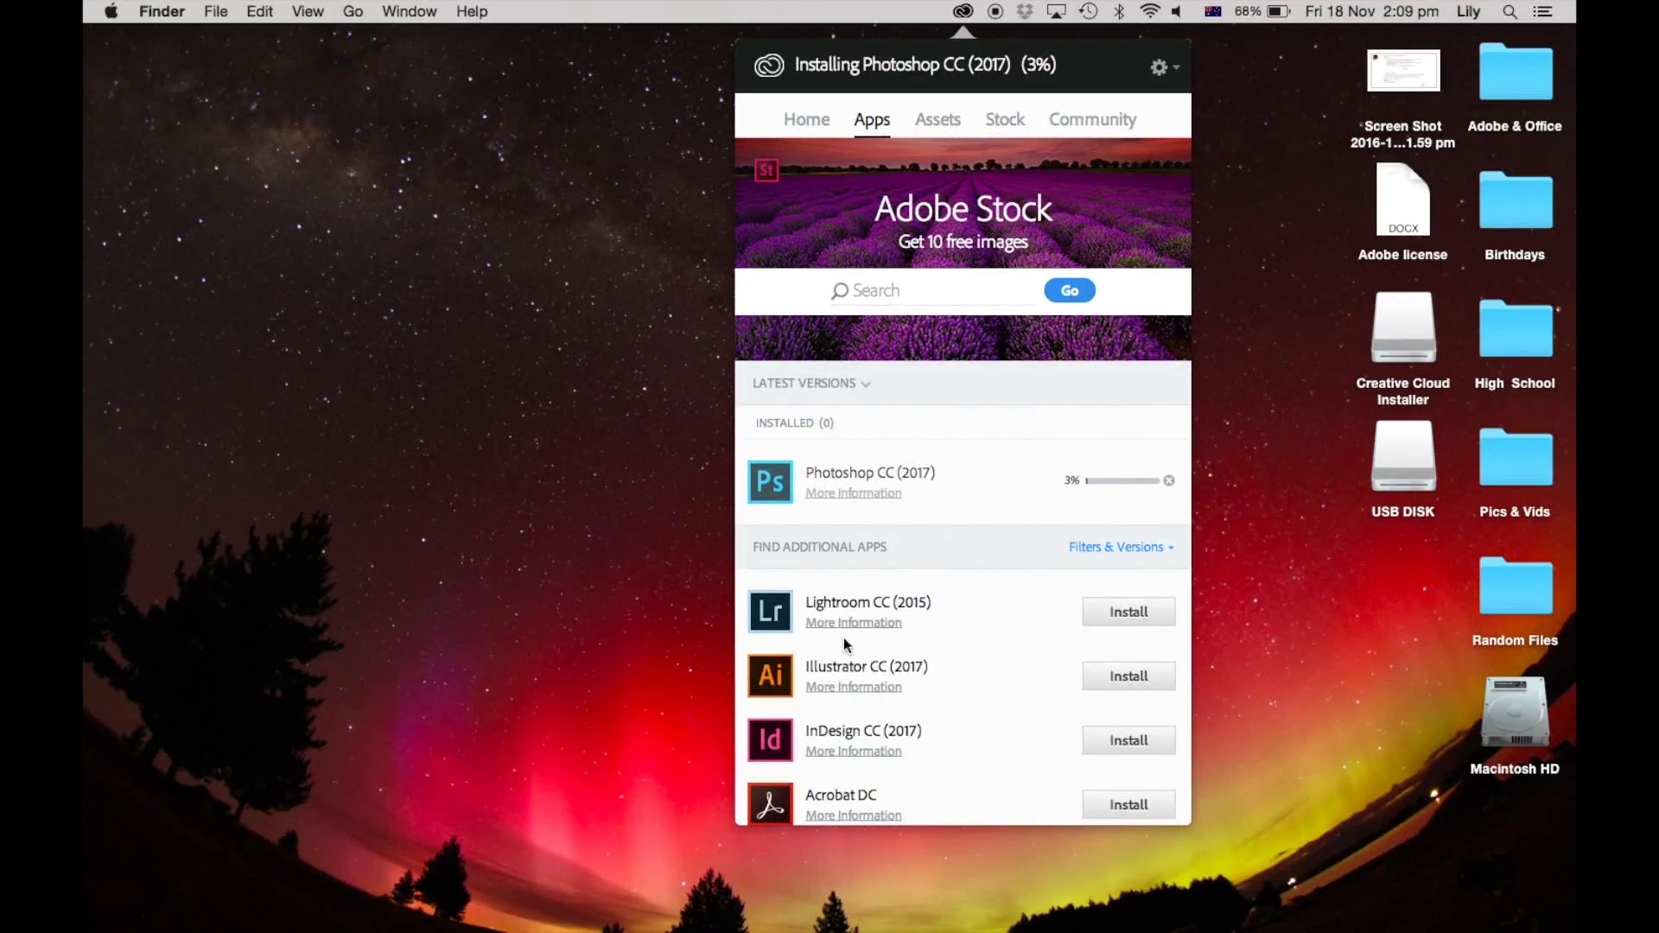
pyautogui.click(949, 128)
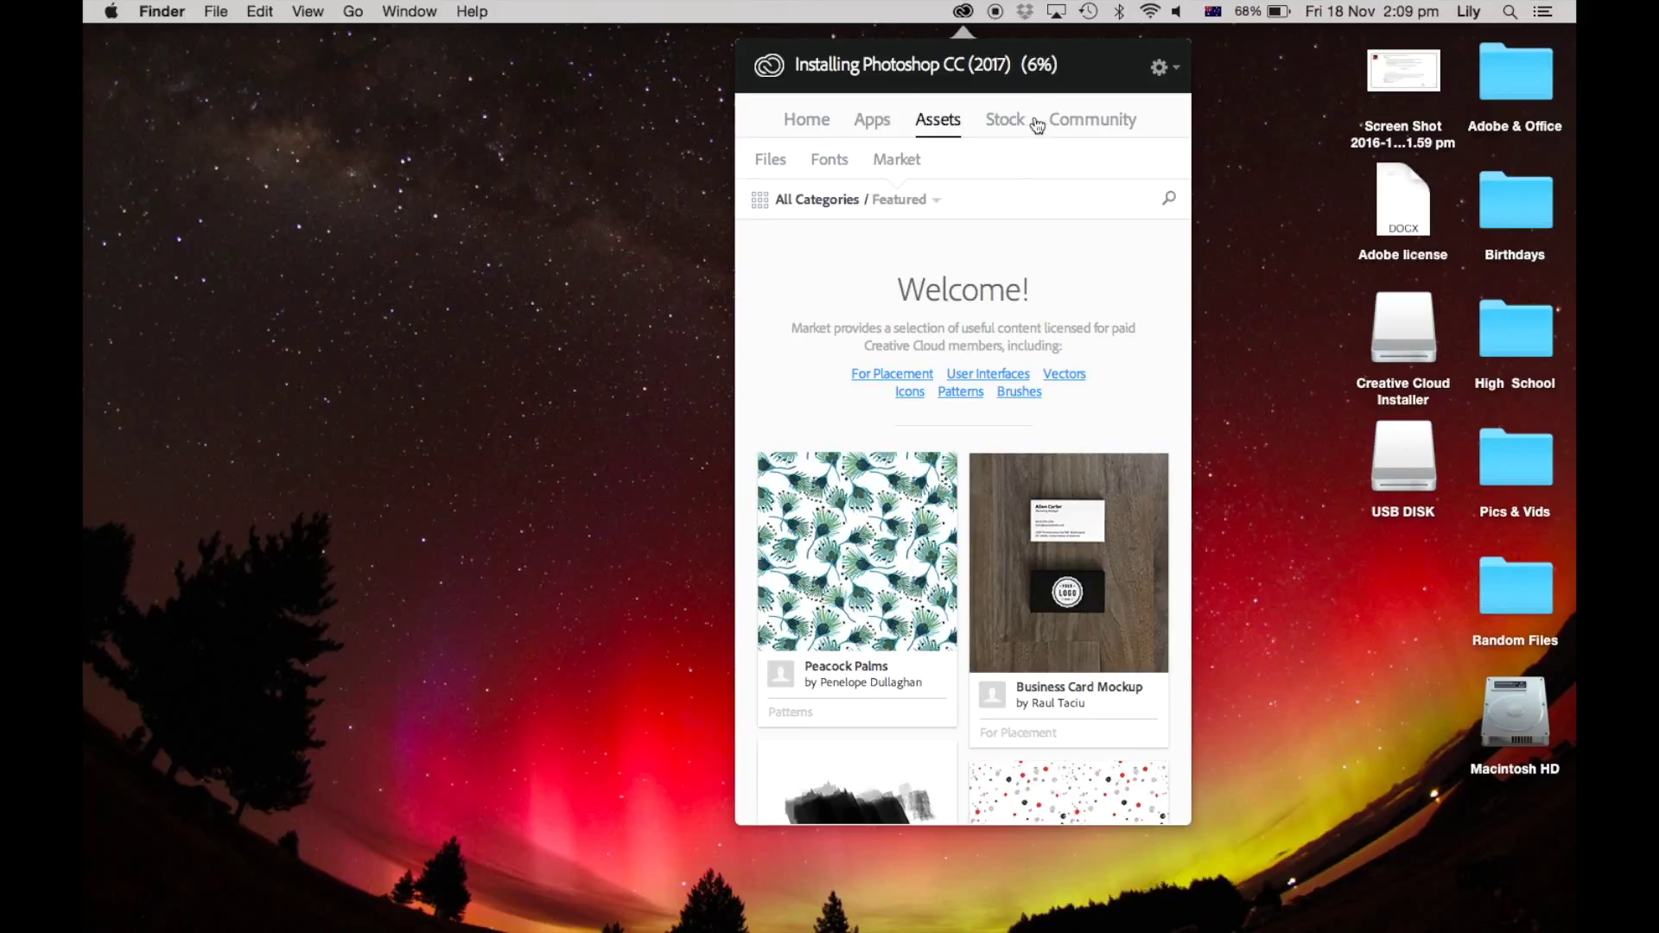
pyautogui.click(996, 129)
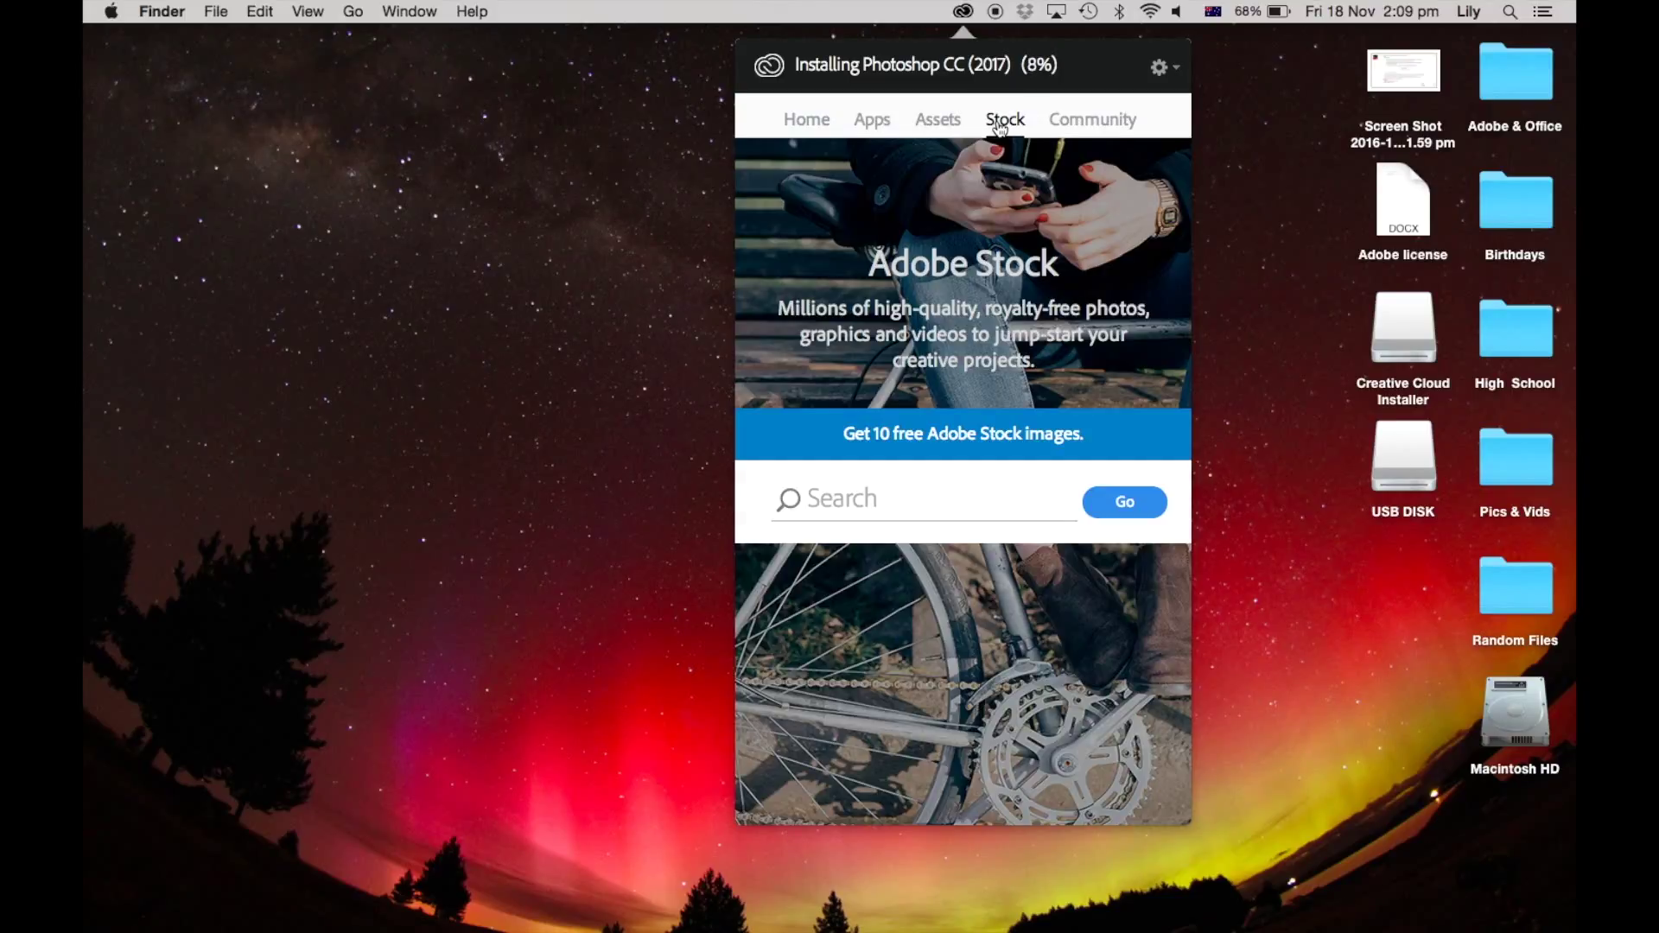
pyautogui.click(855, 503)
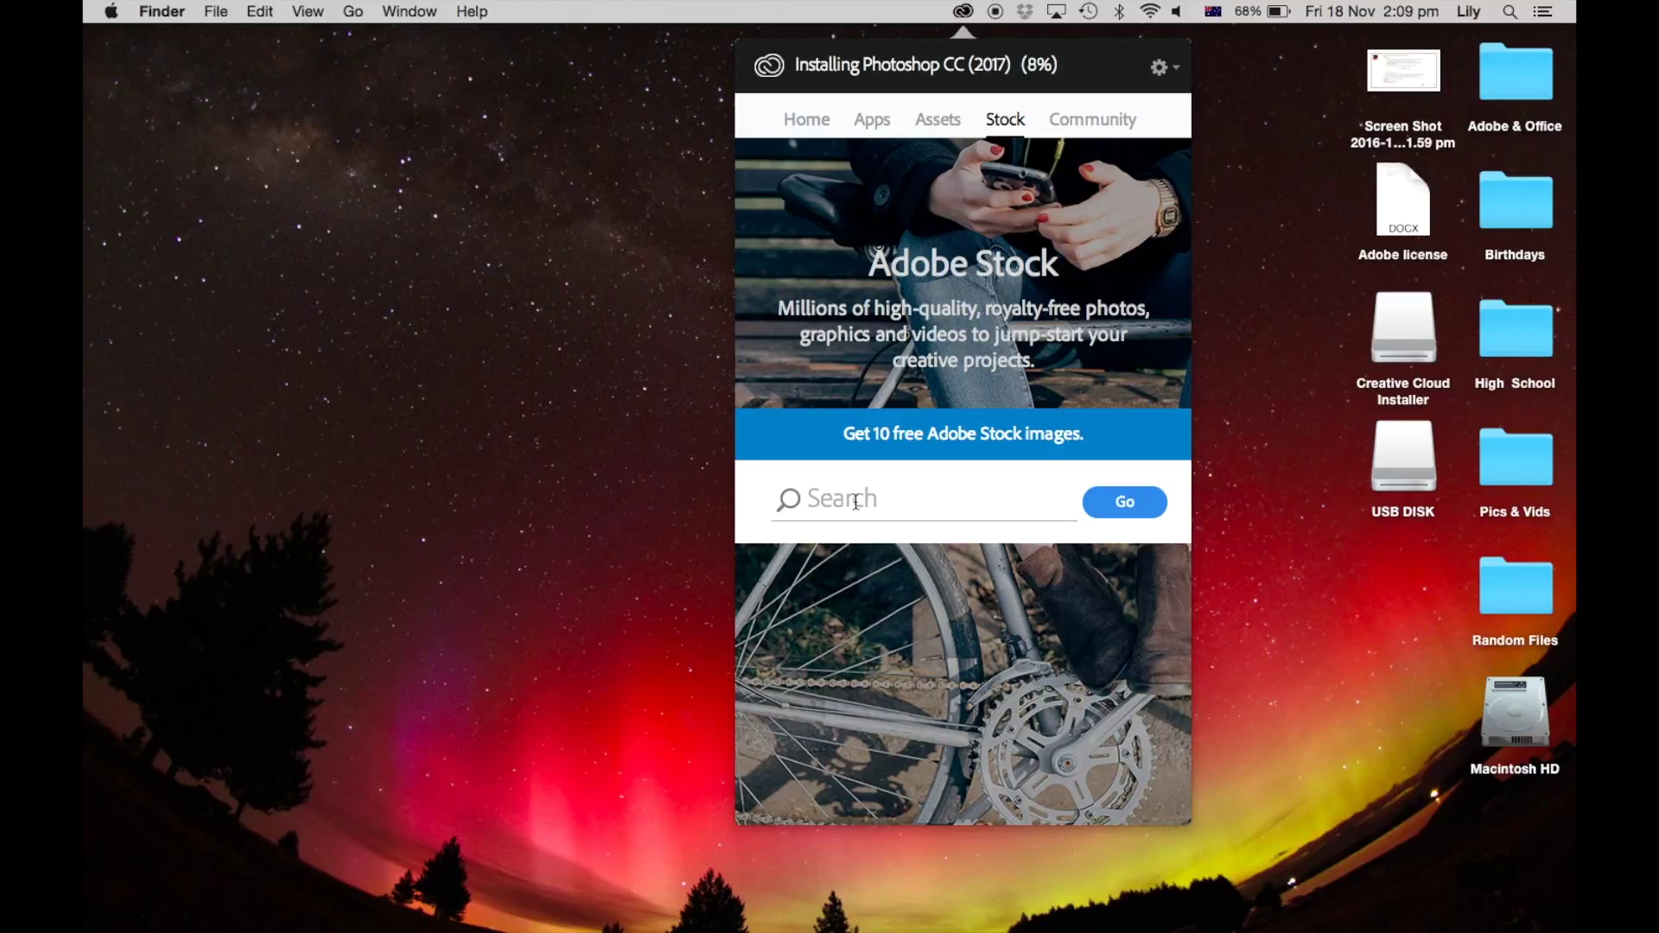